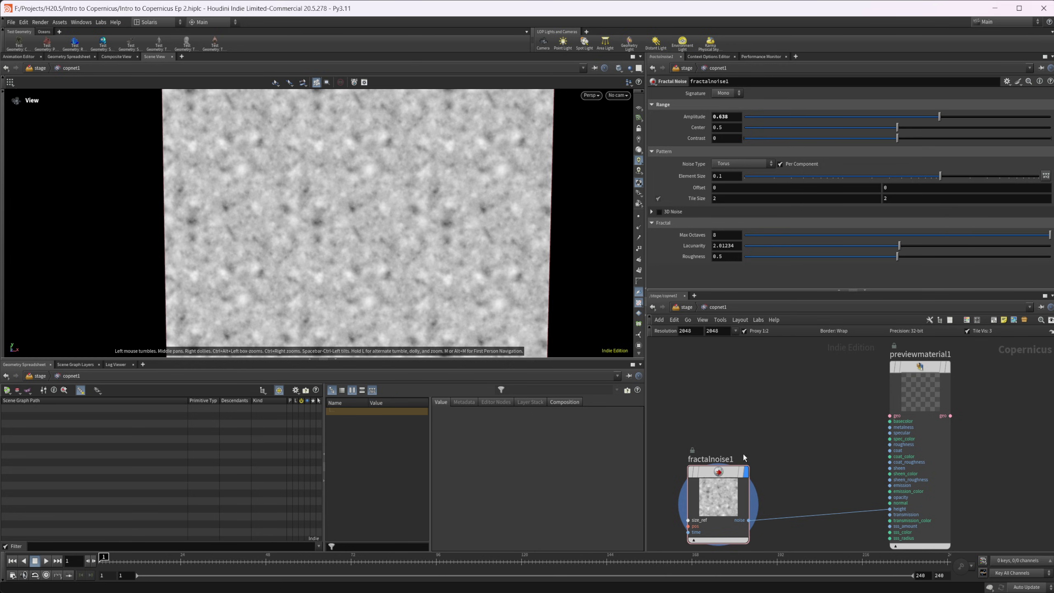
# Turn off tile visualization for the fractal noise preview
pyautogui.click(967, 330)
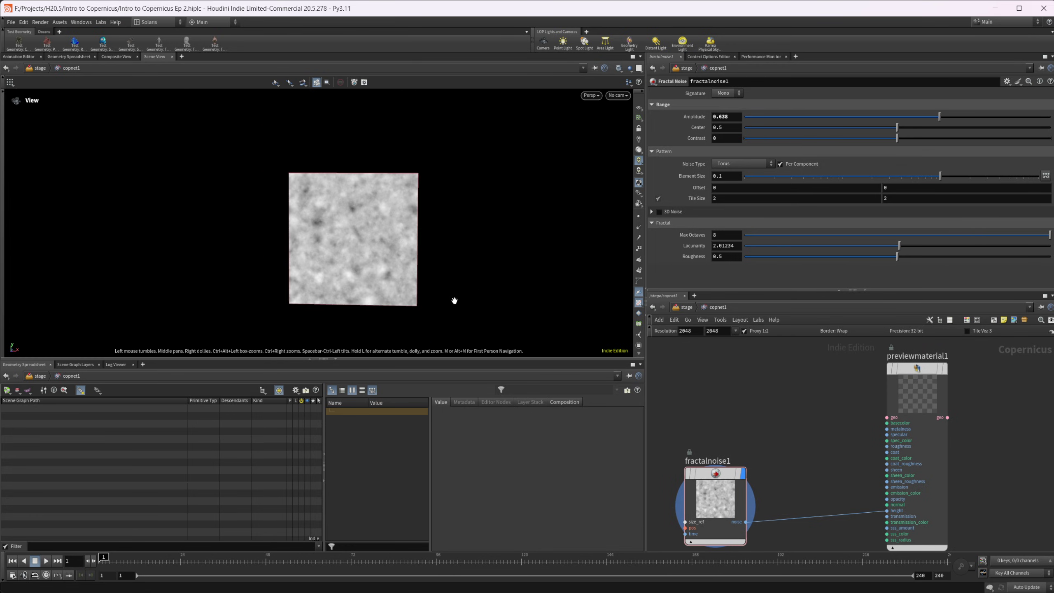
pyautogui.moveTo(455, 298); pyautogui.dragTo(485, 300)
pyautogui.moveTo(398, 277); pyautogui.dragTo(367, 233, button='middle')
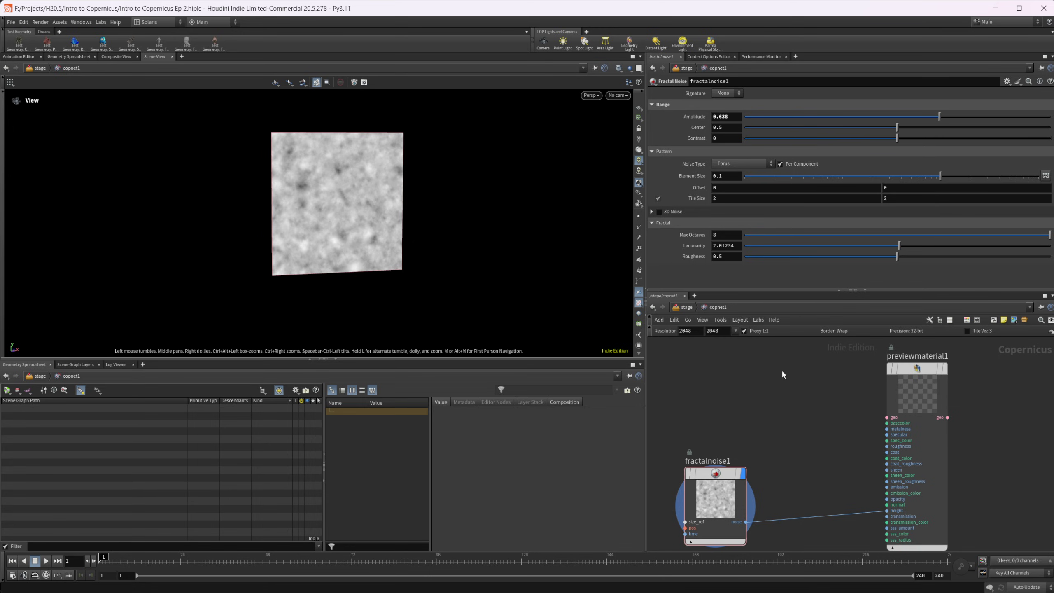
# Examine the built-in geometry choices of the previewmaterial1 node
pyautogui.scroll(2, 815, 392)
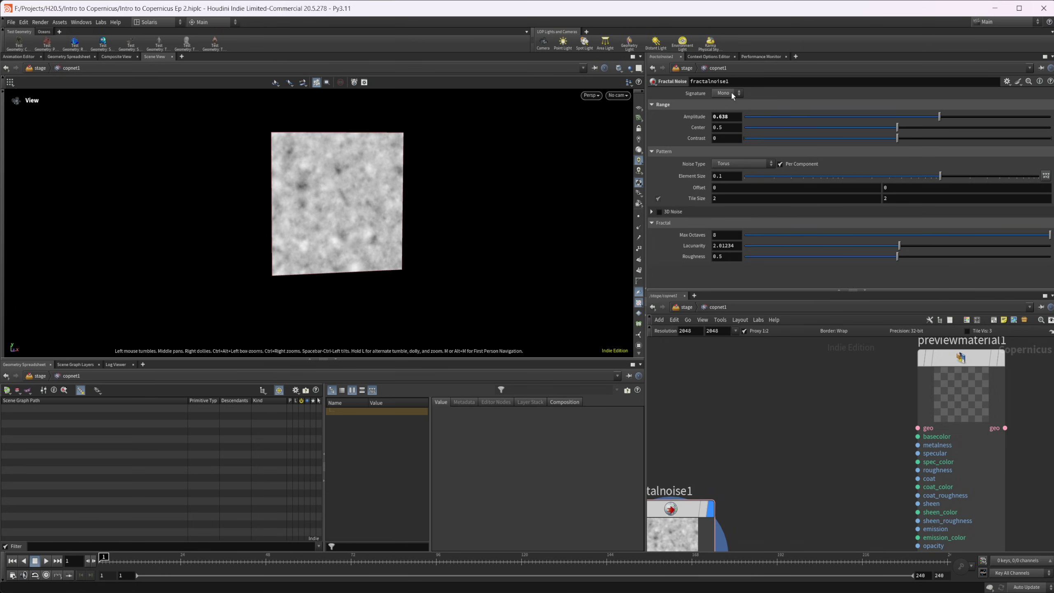
pyautogui.click(960, 384)
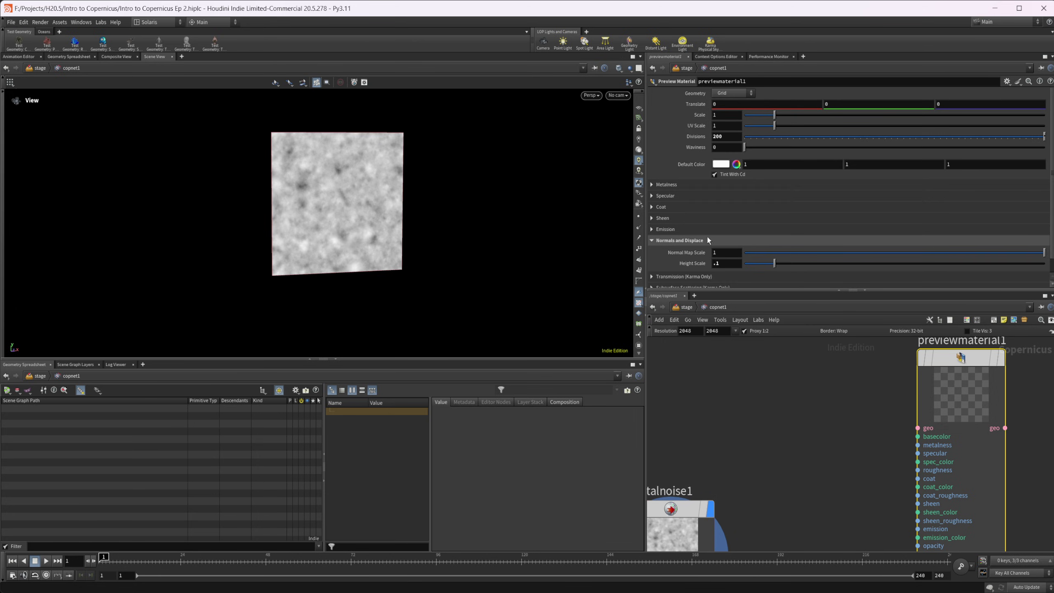
pyautogui.click(718, 95)
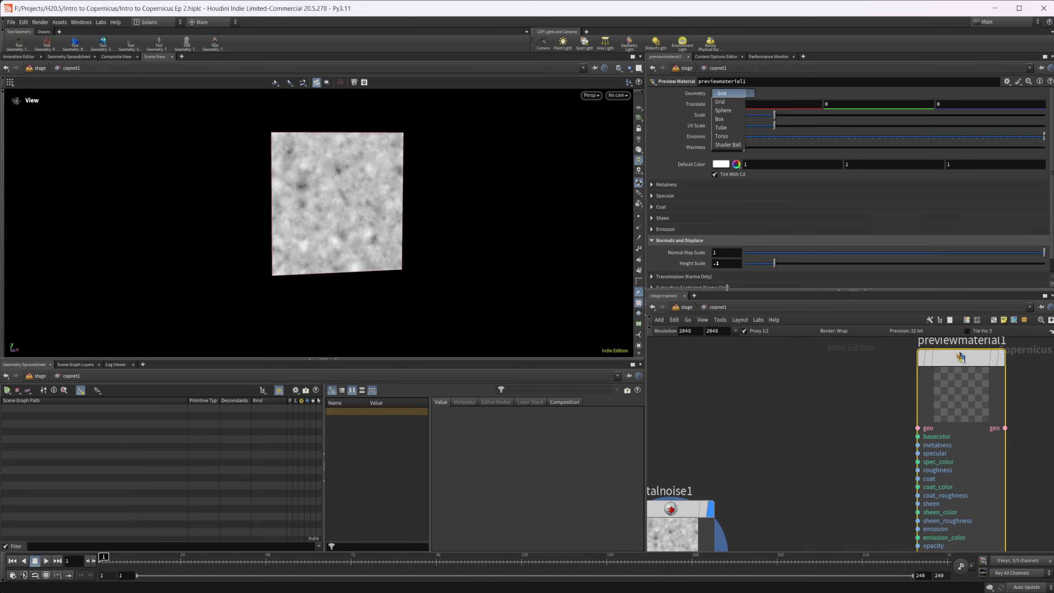
pyautogui.click(789, 410)
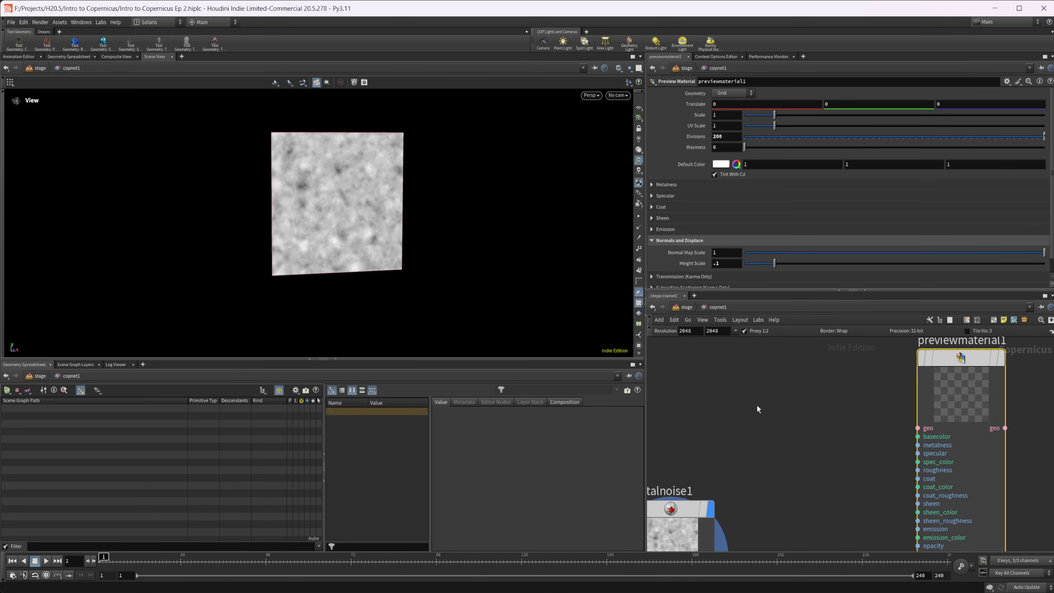
# Add a SOP Import node beside previewmaterial1 and connect its geometry output to the material's geo input
pyautogui.press('Tab')
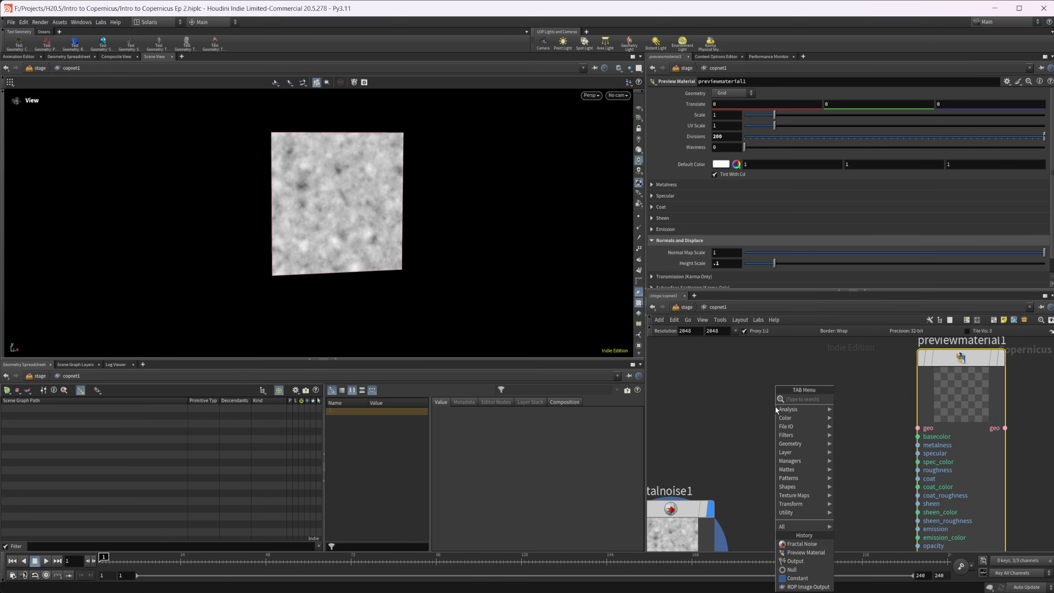
pyautogui.write('so')
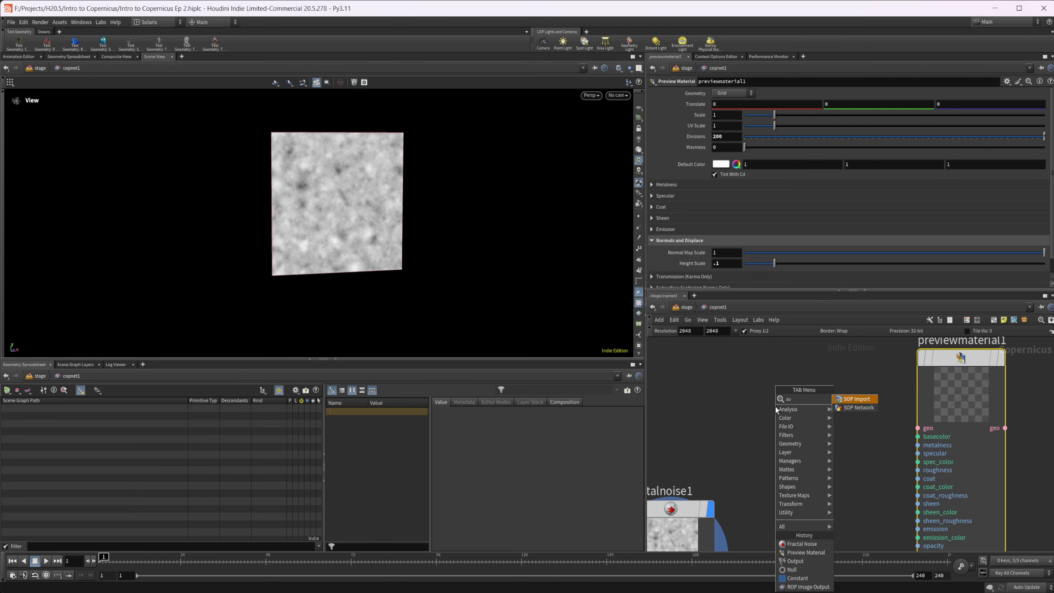
pyautogui.press('Return')
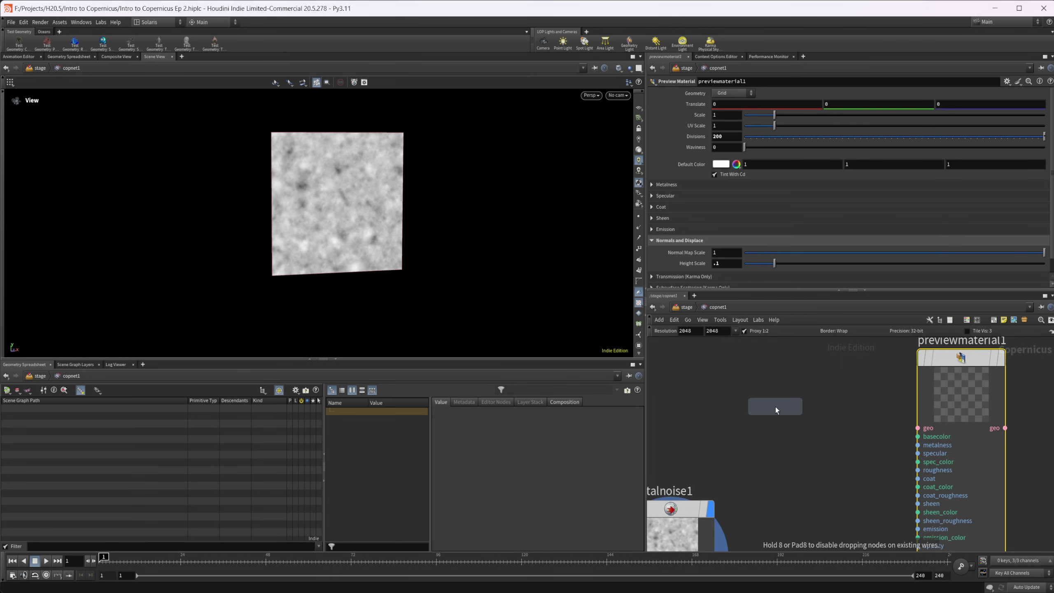
pyautogui.click(776, 406)
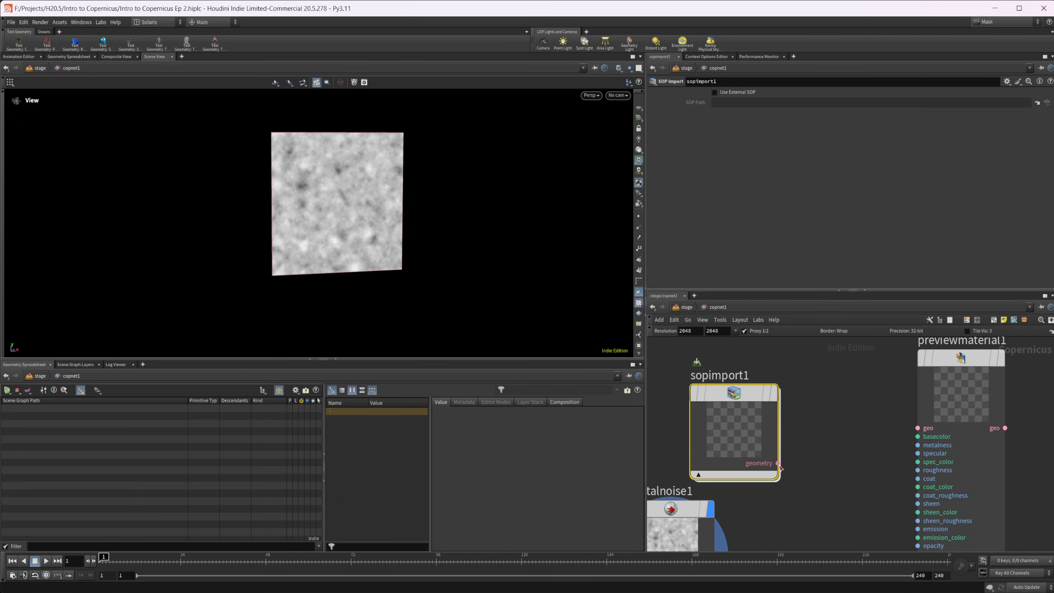
pyautogui.moveTo(778, 463); pyautogui.dragTo(917, 428)
# Inside sopimport1, add a Rubber Toy test geometry node
pyautogui.doubleClick(743, 410)
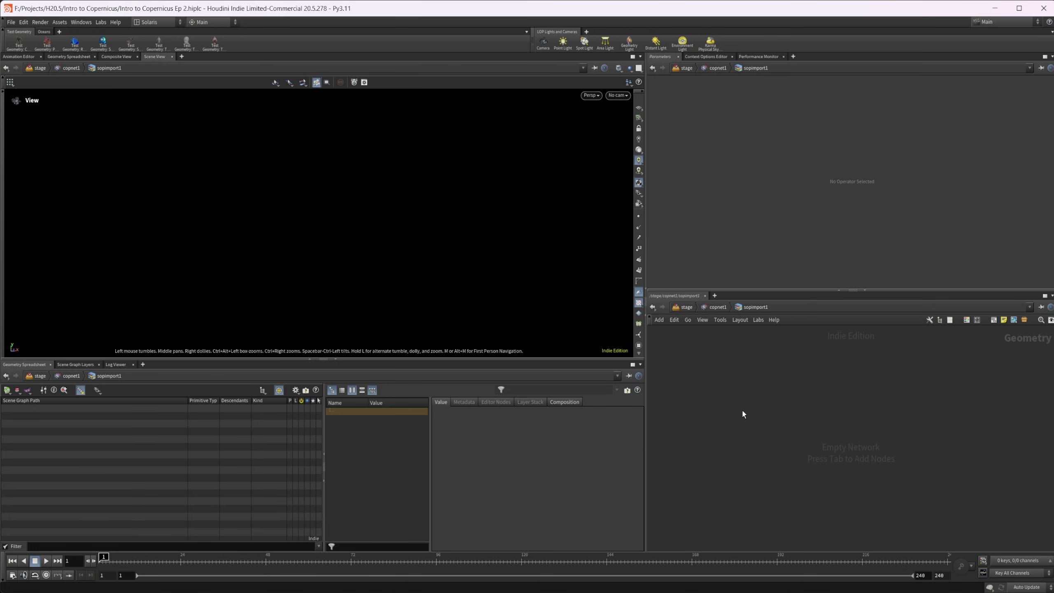
pyautogui.press('Tab')
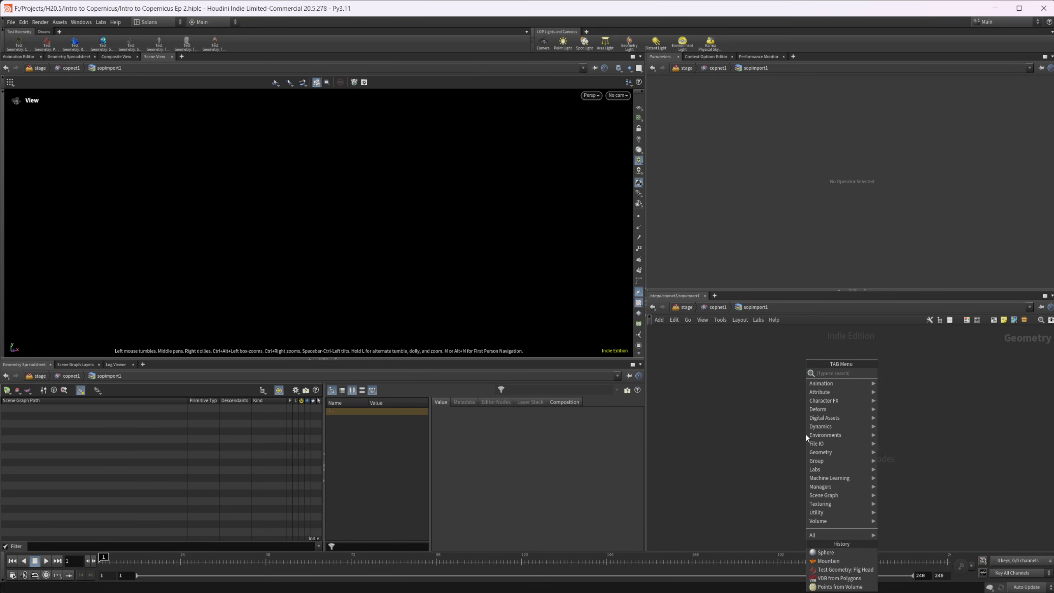
pyautogui.write('rubb')
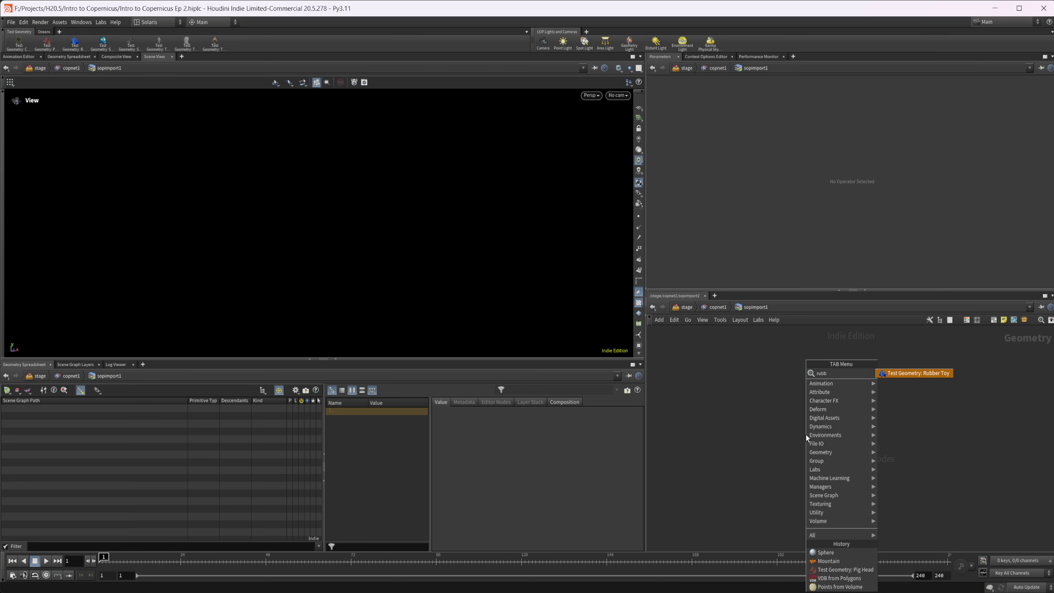
pyautogui.press('Return')
pyautogui.click(806, 435)
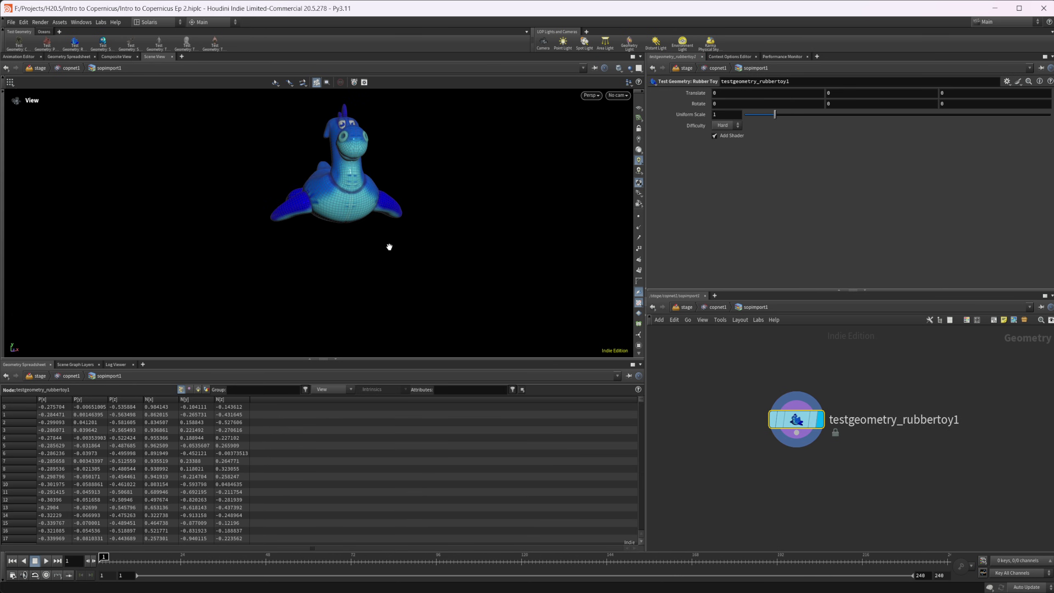
# Turn off the Add Shader option on the rubber toy
pyautogui.moveTo(359, 189); pyautogui.dragTo(321, 249, button='middle')
pyautogui.moveTo(321, 251); pyautogui.dragTo(369, 245, button='right')
pyautogui.moveTo(370, 245); pyautogui.dragTo(437, 246)
pyautogui.click(715, 136)
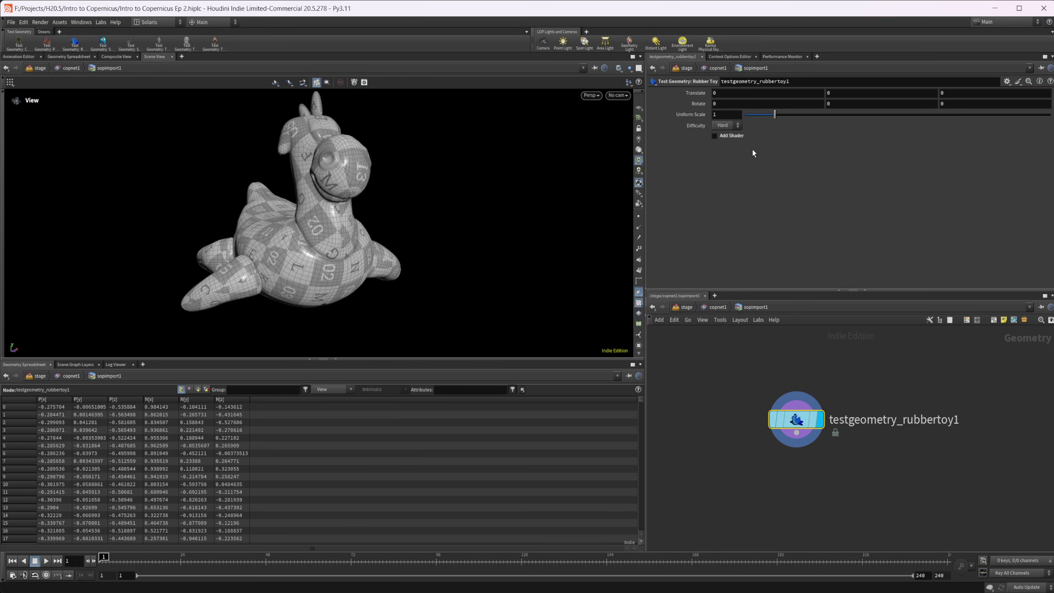
# Return to copnet1 and set the display flag on previewmaterial1
pyautogui.click(718, 309)
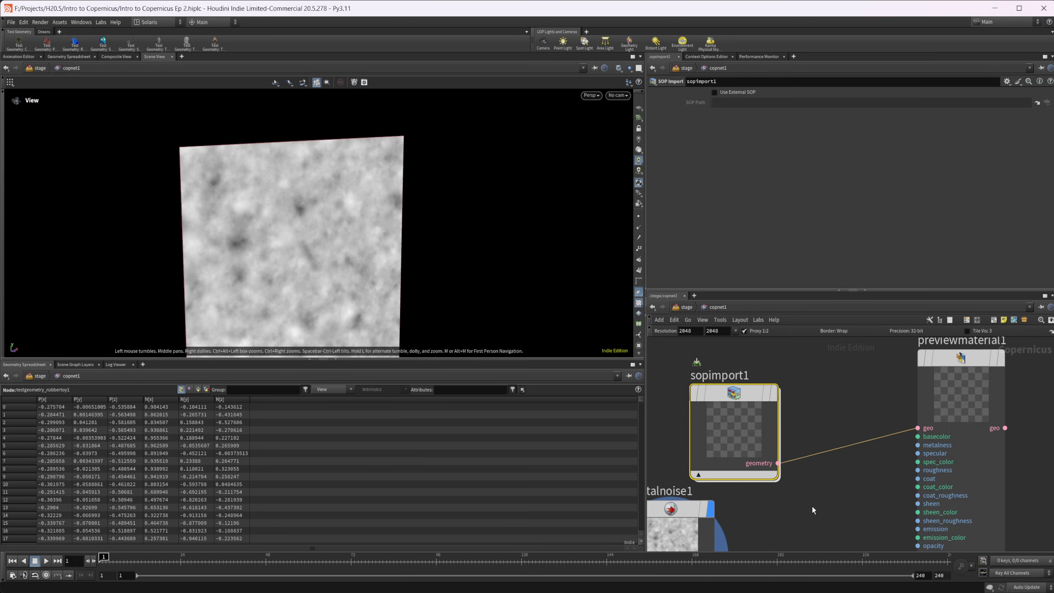
pyautogui.click(945, 364)
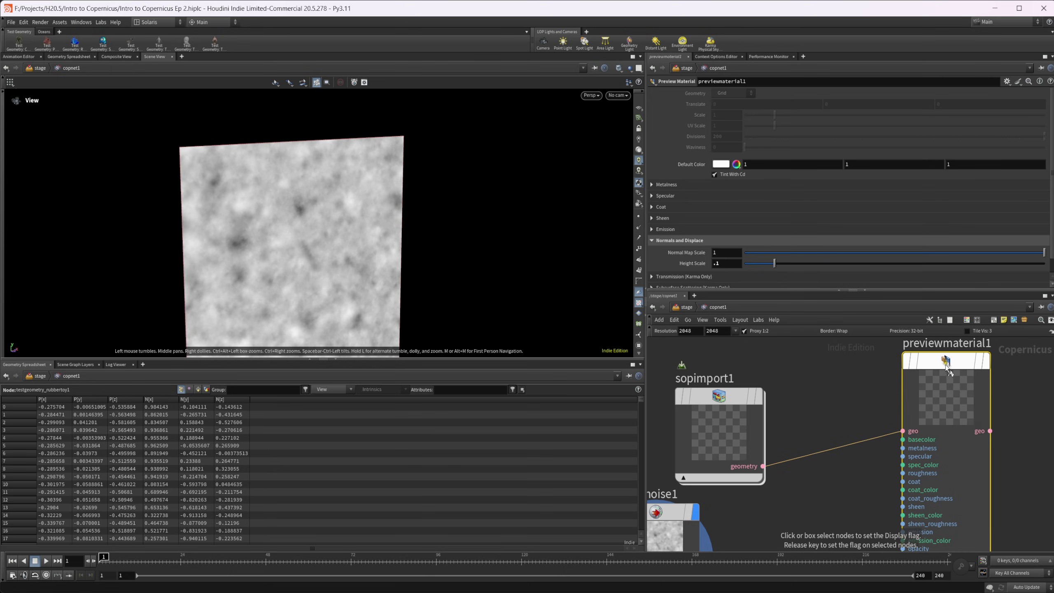
pyautogui.moveTo(738, 432); pyautogui.dragTo(734, 404)
pyautogui.scroll(-4, 347, 262)
pyautogui.moveTo(346, 262); pyautogui.dragTo(312, 260)
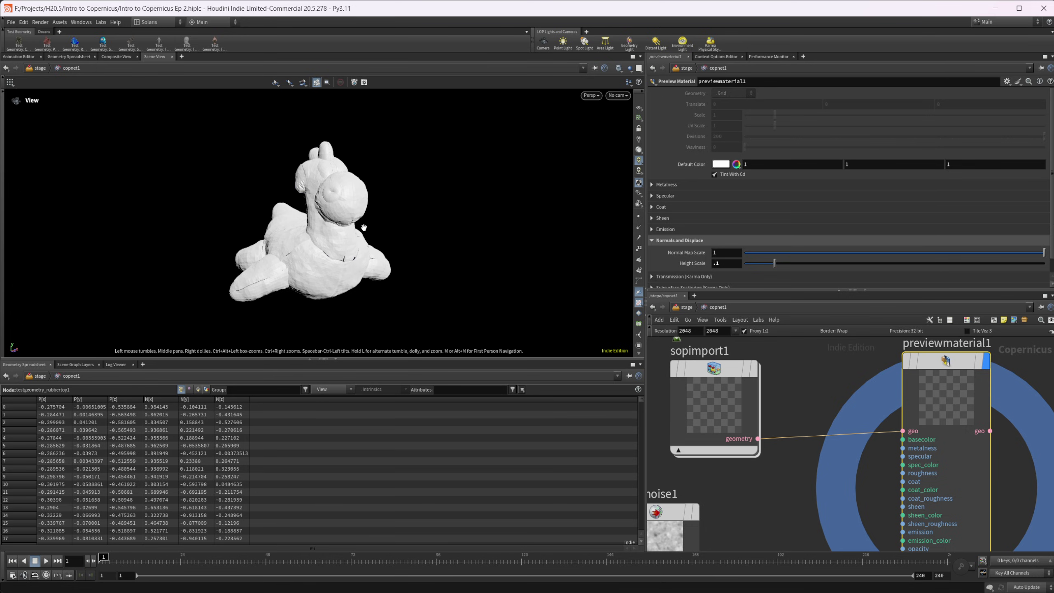
# Duplicate the fractalnoise1 node and set the copy's signature to RGB
pyautogui.moveTo(832, 494); pyautogui.dragTo(840, 447, button='middle')
pyautogui.moveTo(793, 497); pyautogui.dragTo(819, 428, button='middle')
pyautogui.moveTo(715, 417)
pyautogui.mouseDown()
pyautogui.moveTo(709, 456)
pyautogui.moveTo(715, 405)
pyautogui.mouseUp()
pyautogui.moveTo(790, 430); pyautogui.dragTo(827, 474, button='middle')
pyautogui.moveTo(757, 455); pyautogui.dragTo(707, 394)
pyautogui.click(733, 95)
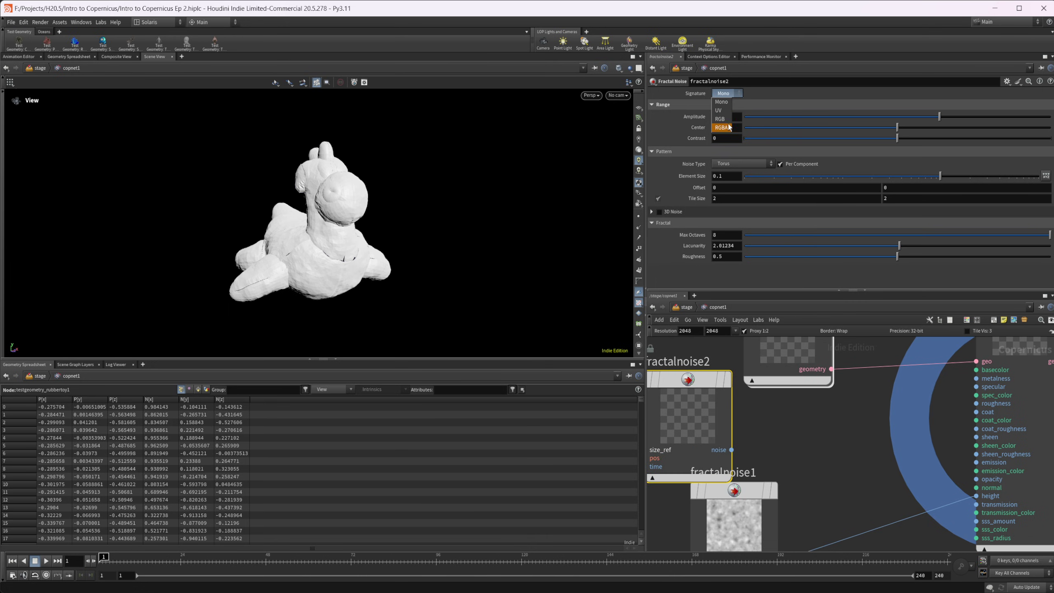
pyautogui.click(725, 117)
# Connect fractalnoise2's noise output to the basecolor input of previewmaterial1
pyautogui.click(732, 450)
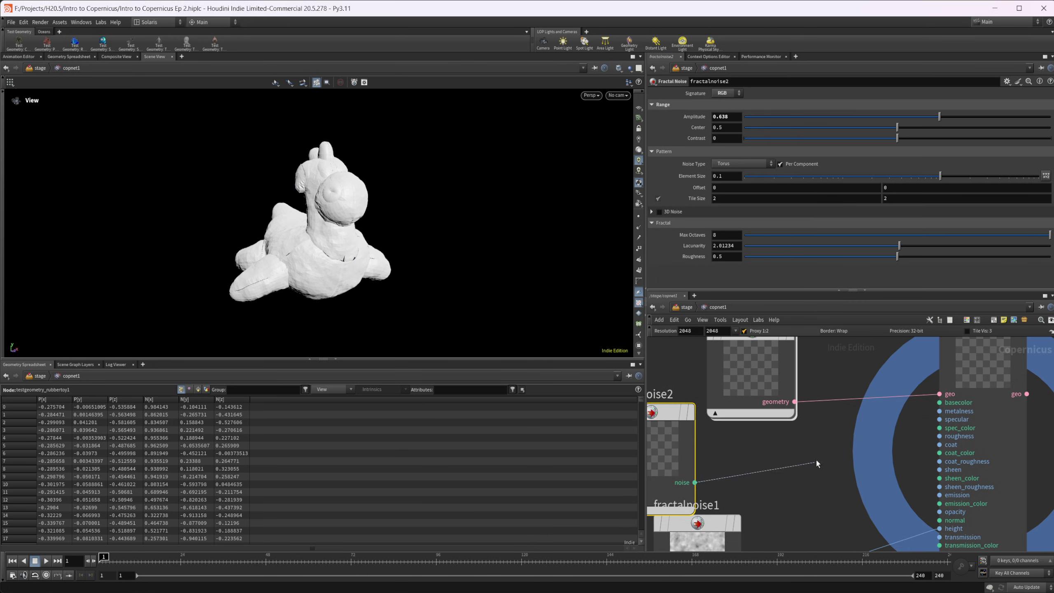
pyautogui.click(938, 403)
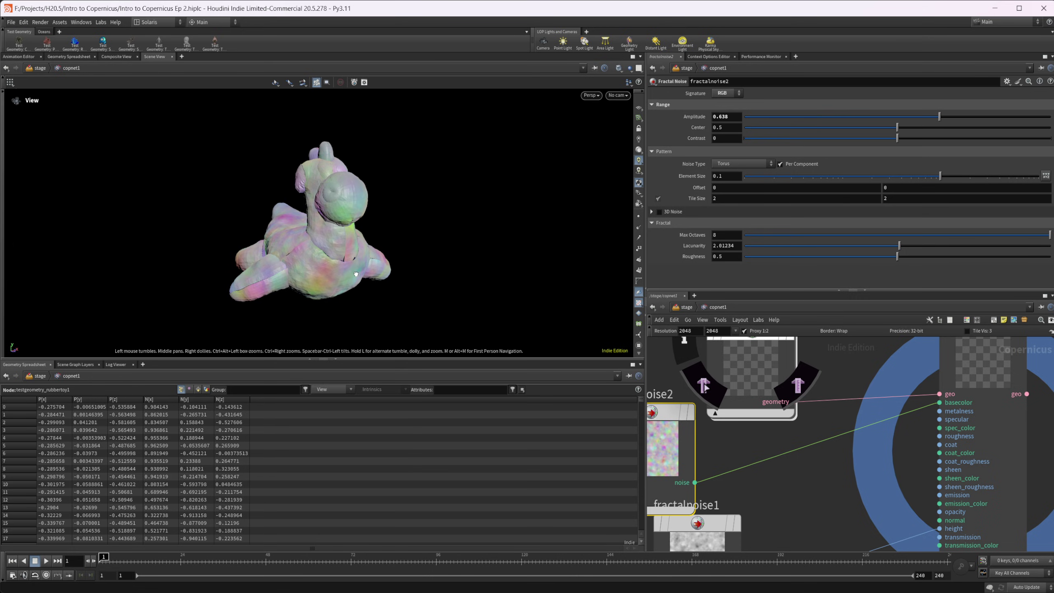
pyautogui.moveTo(373, 248); pyautogui.dragTo(351, 278)
# Inside sopimport1, add a Pig Head test geometry beside the rubber toy and make it the displayed node
pyautogui.moveTo(856, 490); pyautogui.dragTo(856, 535, button='middle')
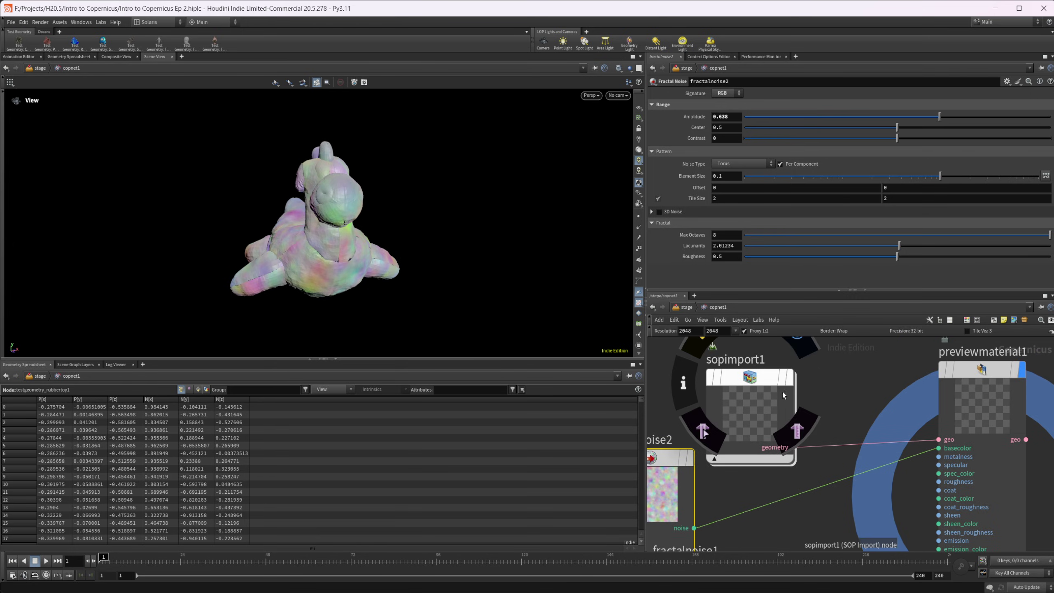
pyautogui.doubleClick(757, 389)
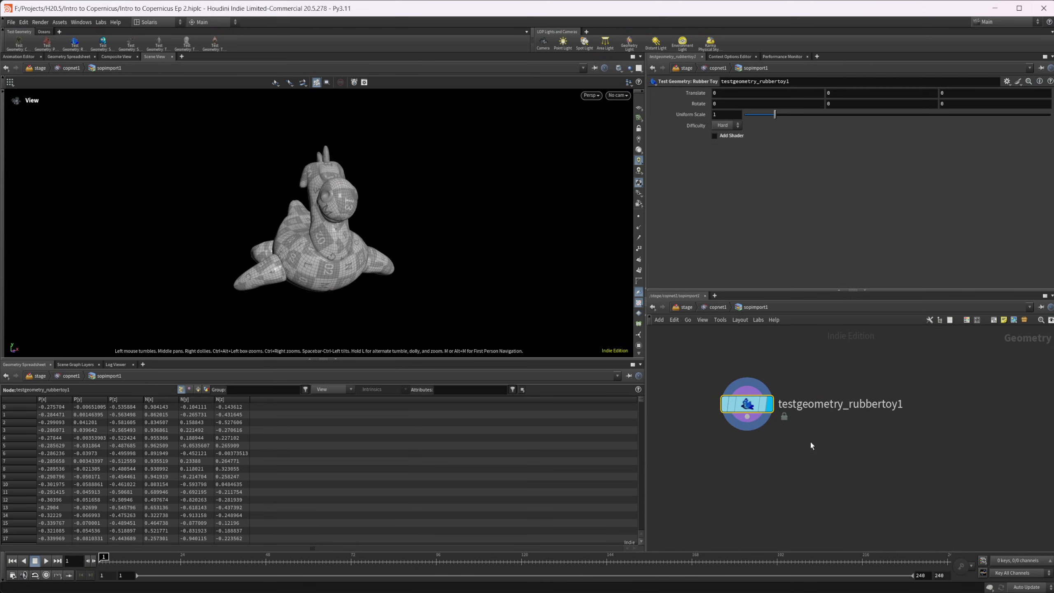
pyautogui.press('Tab')
pyautogui.write('pig')
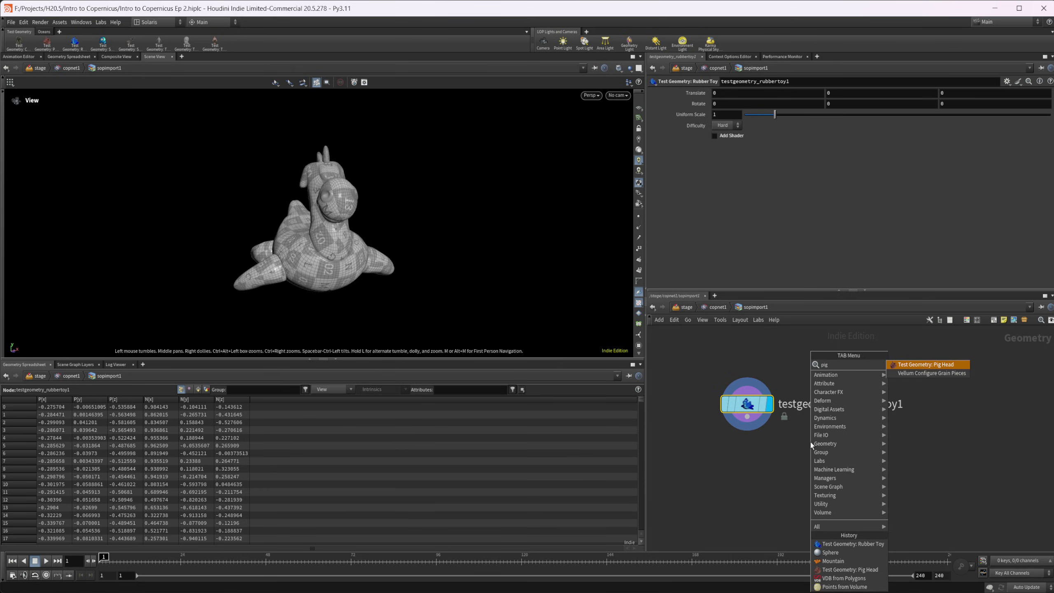
pyautogui.press('Return')
pyautogui.click(811, 442)
pyautogui.moveTo(811, 441); pyautogui.dragTo(918, 414)
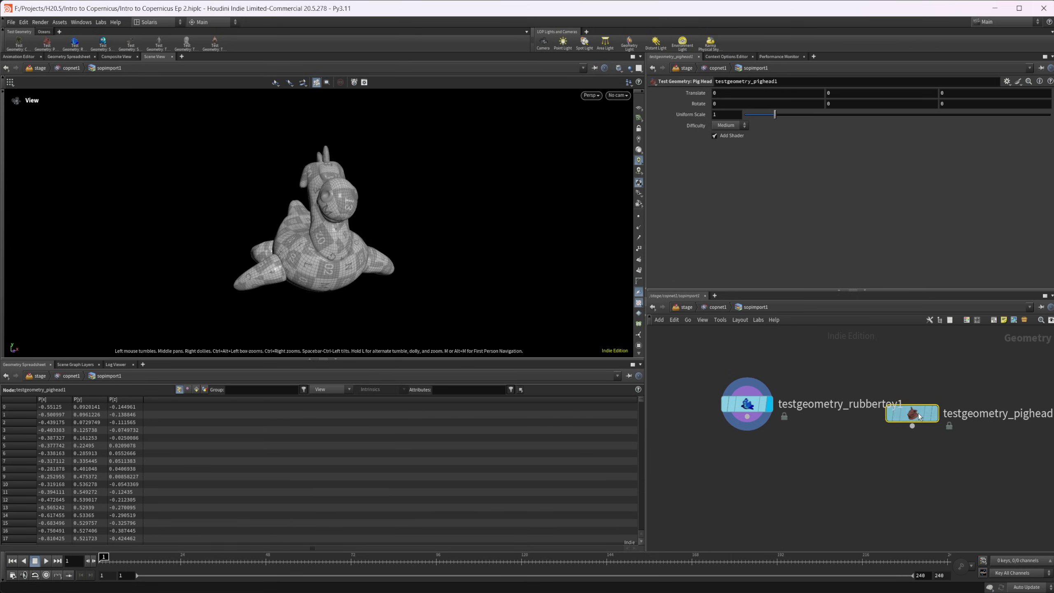
pyautogui.press('r')
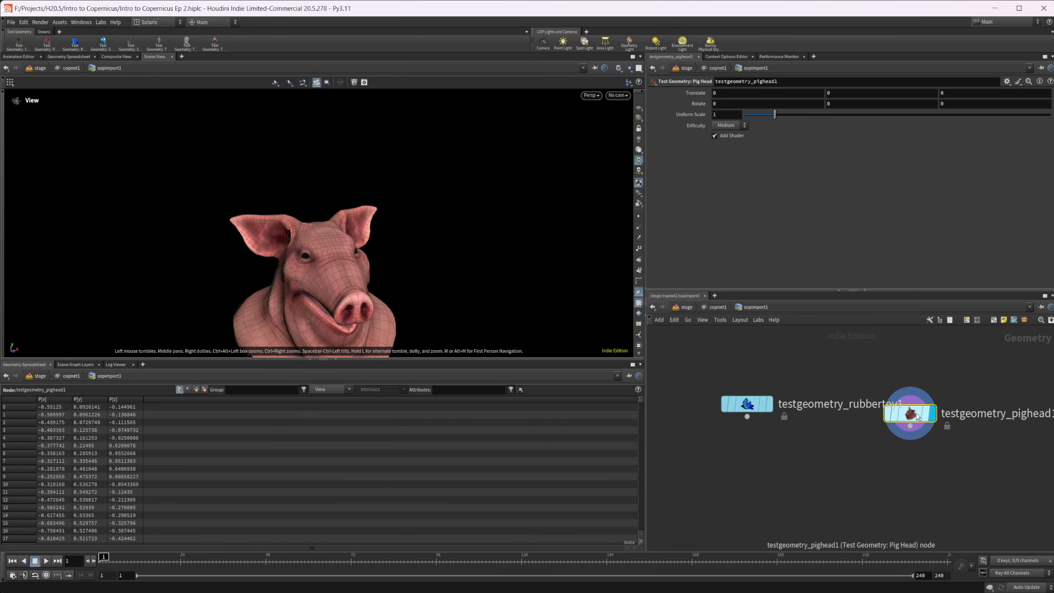
# Check the preview in copnet1, and turn off Add Shader on the pig head inside sopimport1
pyautogui.click(710, 308)
pyautogui.moveTo(883, 442); pyautogui.dragTo(856, 462, button='middle')
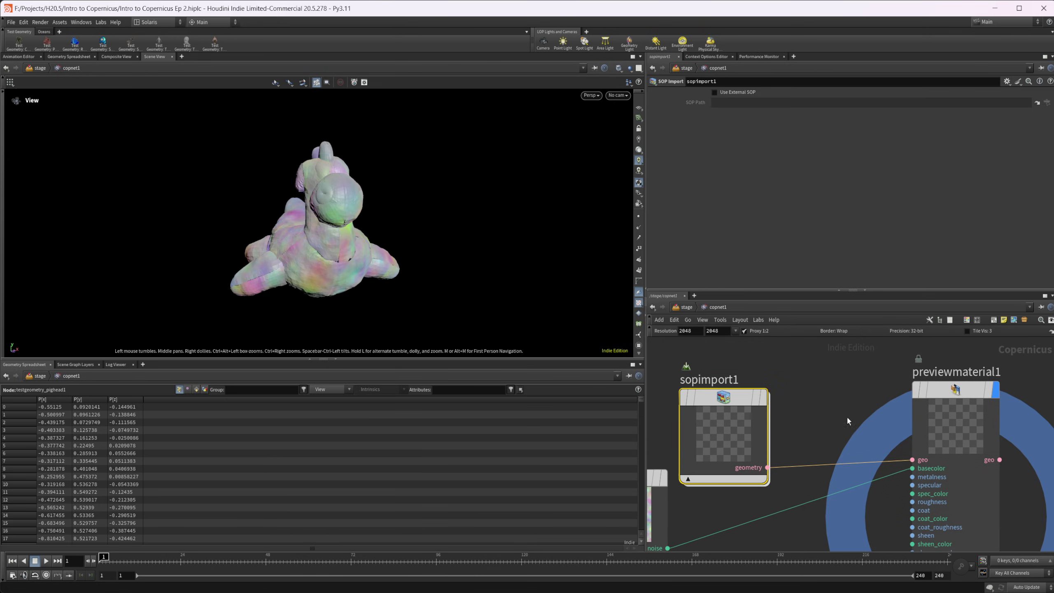
pyautogui.doubleClick(746, 405)
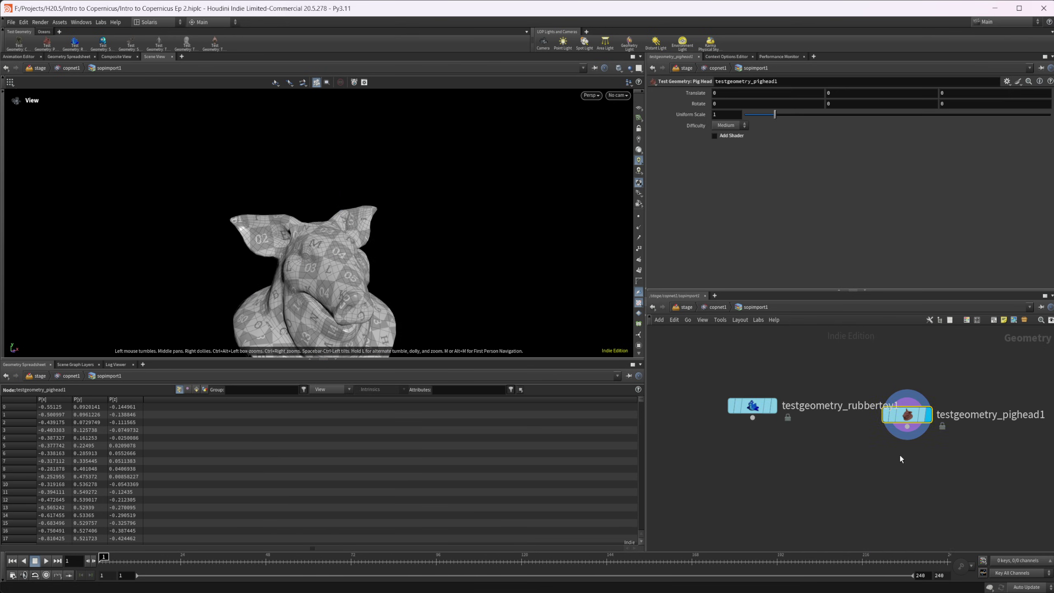
# Go back to copnet1 and refresh the preview by cutting and reconnecting the wire between sopimport1 and the material's geo input
pyautogui.click(689, 307)
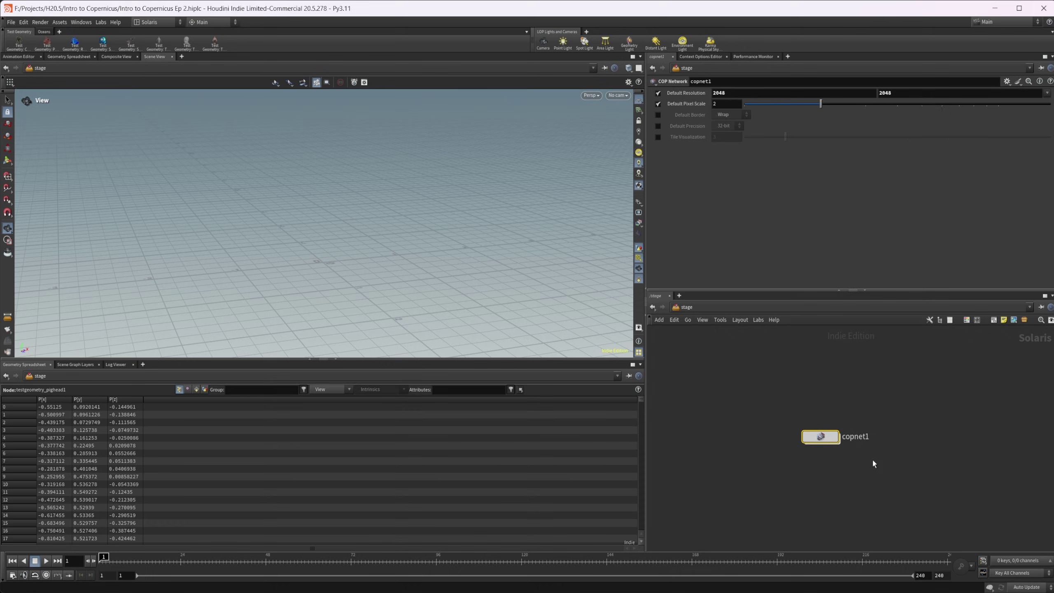
pyautogui.doubleClick(821, 437)
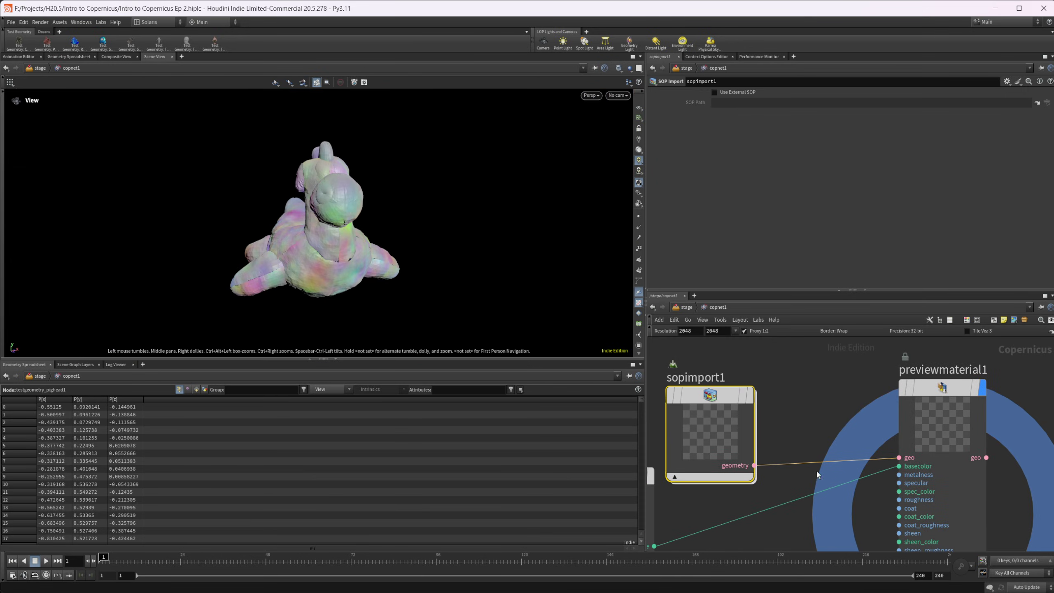
pyautogui.press('y')
pyautogui.moveTo(813, 434); pyautogui.dragTo(898, 457)
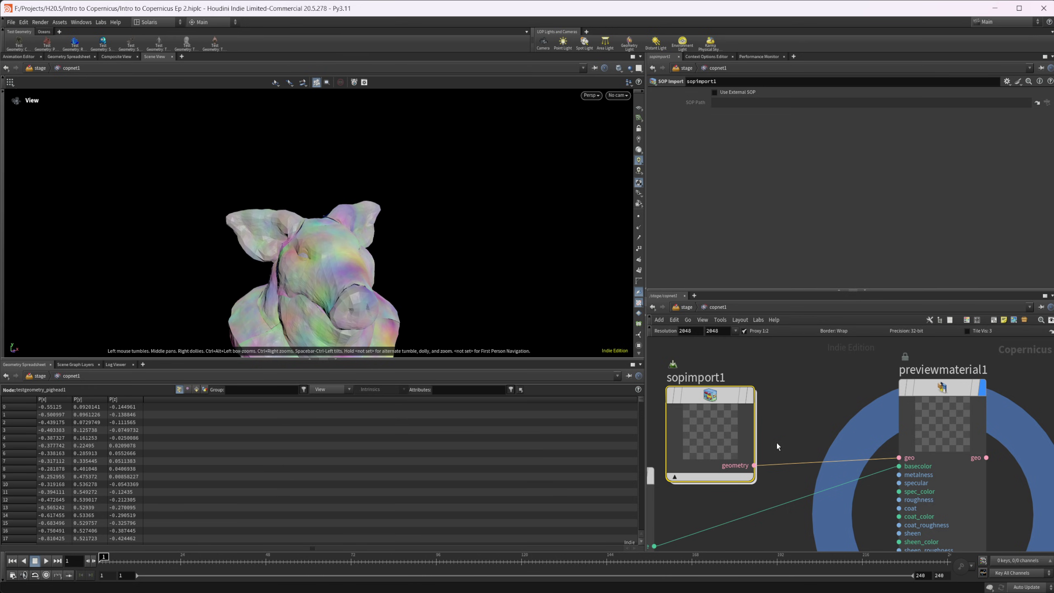
# Move the sopimport1 node higher in the network, clear of fractalnoise2
pyautogui.moveTo(813, 406); pyautogui.dragTo(849, 406, button='middle')
pyautogui.moveTo(748, 395); pyautogui.dragTo(746, 374)
pyautogui.moveTo(864, 392); pyautogui.dragTo(865, 424, button='middle')
pyautogui.moveTo(750, 405); pyautogui.dragTo(747, 379)
pyautogui.click(863, 404)
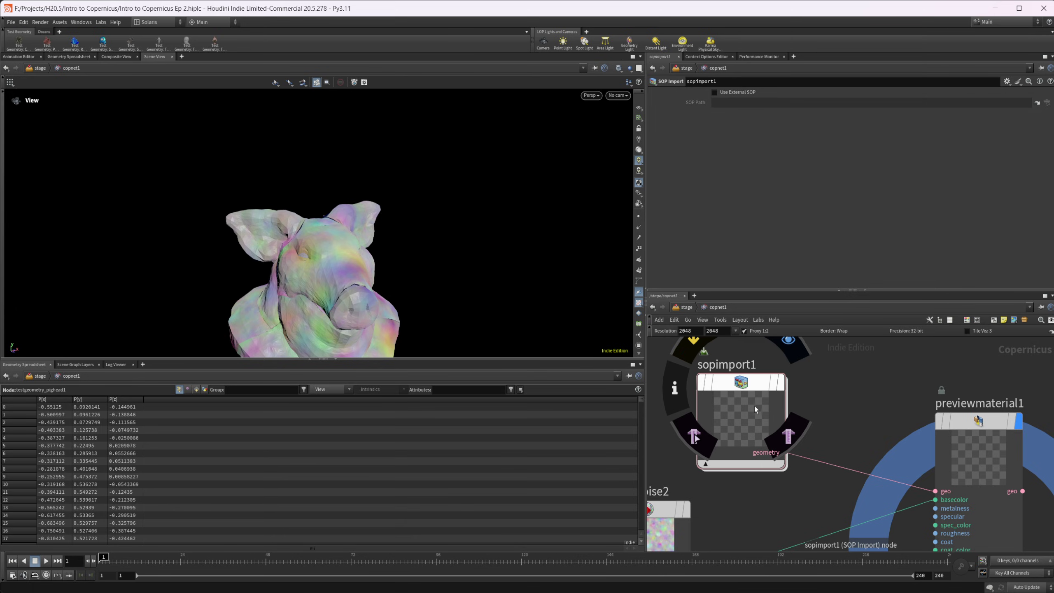
# Try enabling Use External SOP on sopimport1 and switch it back off
pyautogui.moveTo(731, 386)
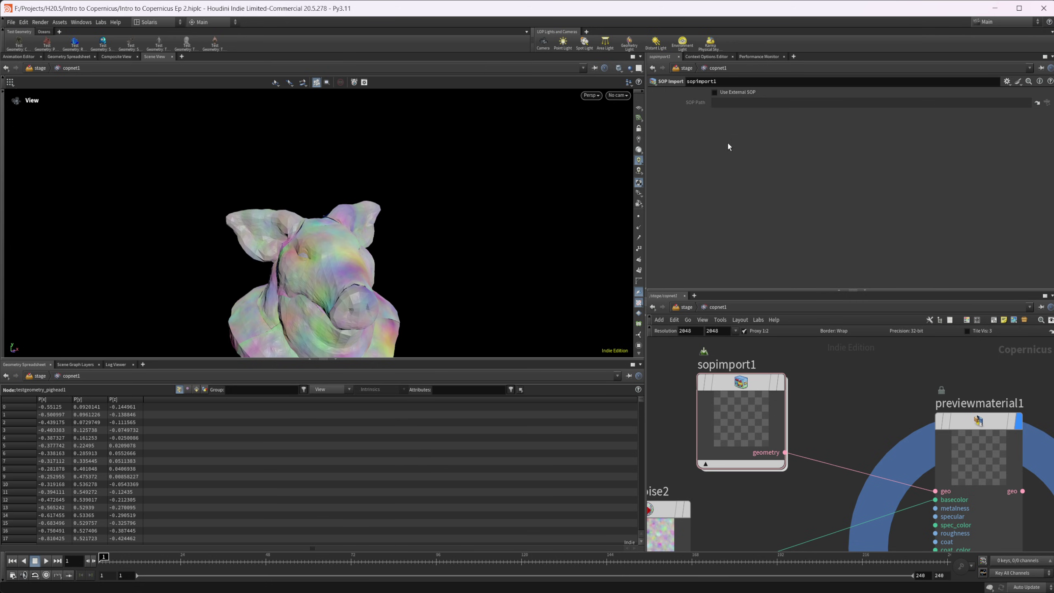
pyautogui.click(715, 92)
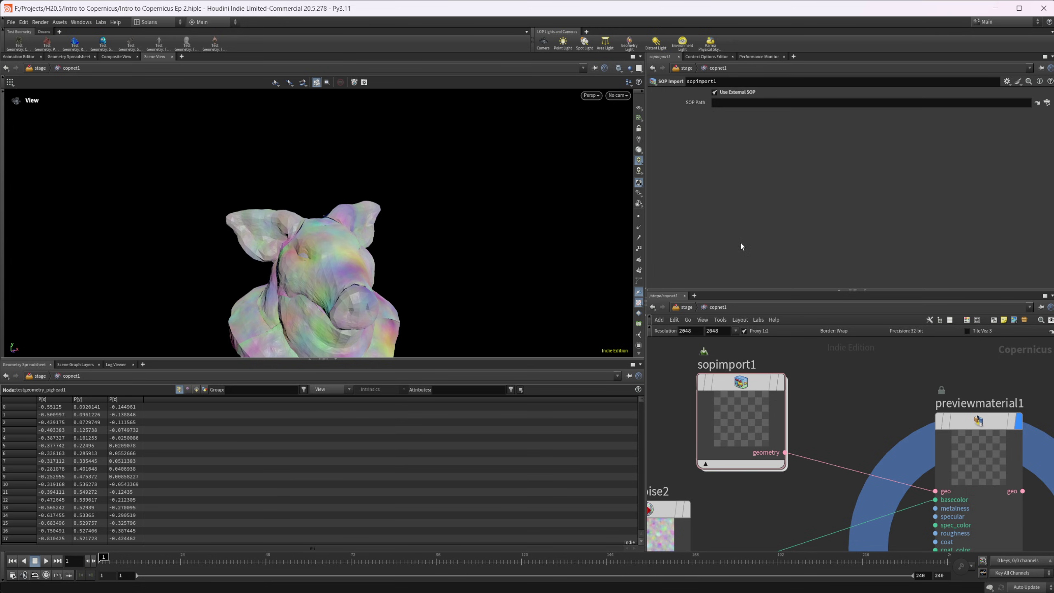
pyautogui.click(745, 94)
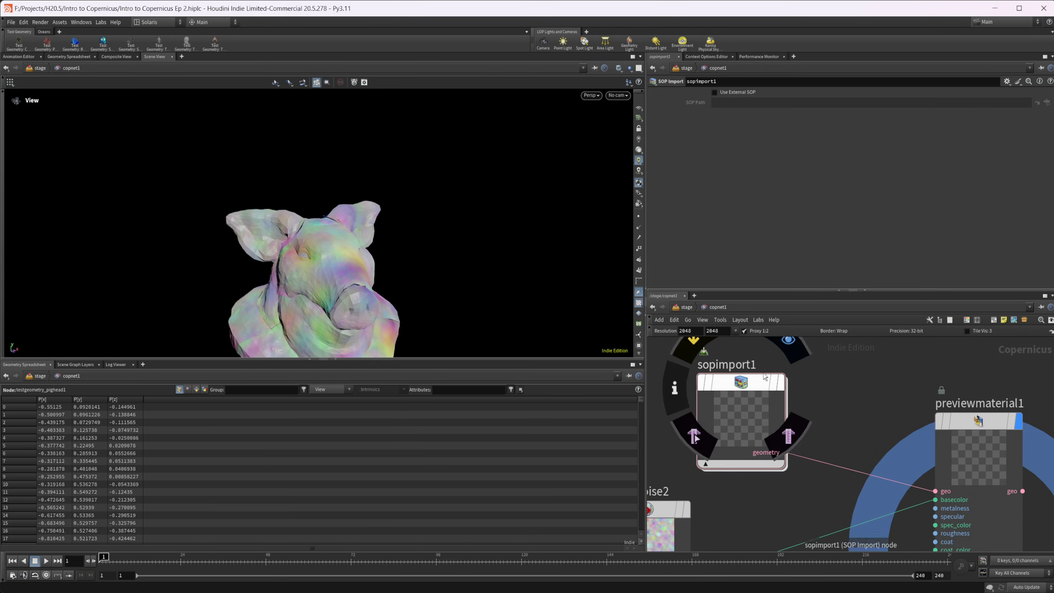
# Return to the stage level, add the LOP Basic Scene recipe, and move copnet1 up beside its node chain
pyautogui.click(689, 309)
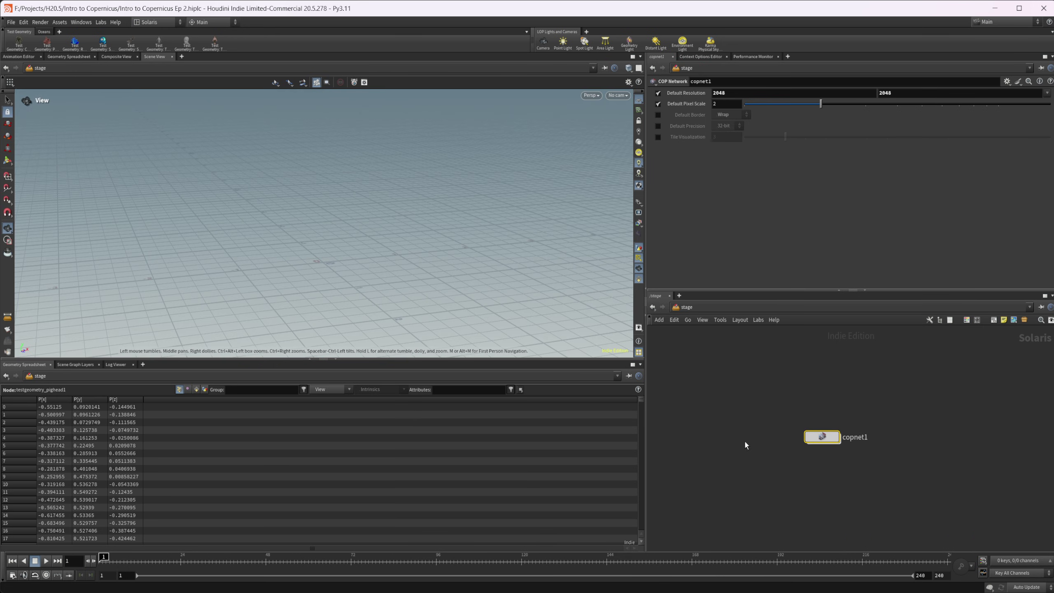
pyautogui.press('Tab')
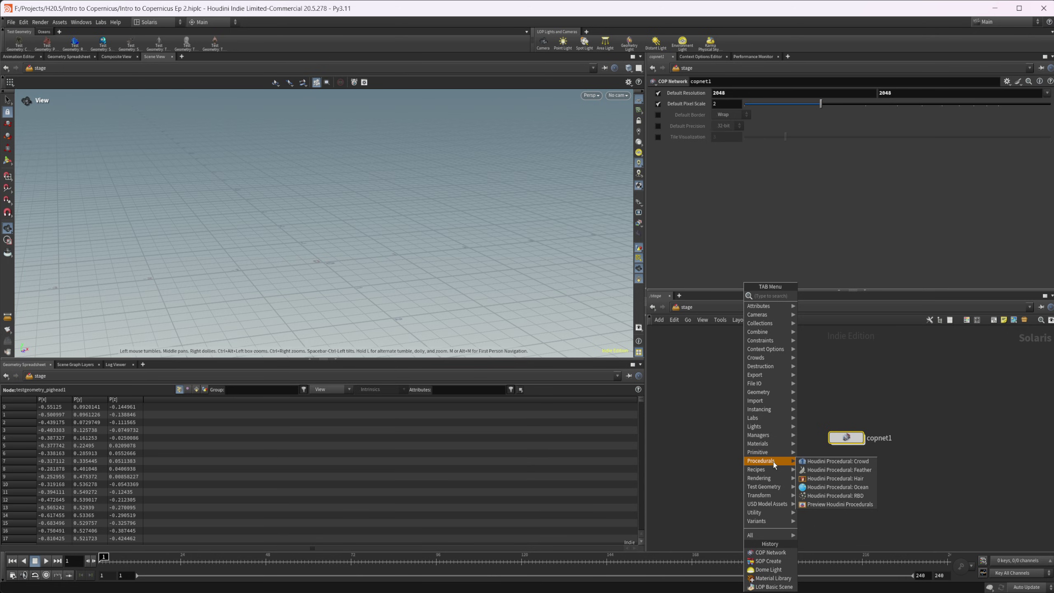
pyautogui.moveTo(762, 472)
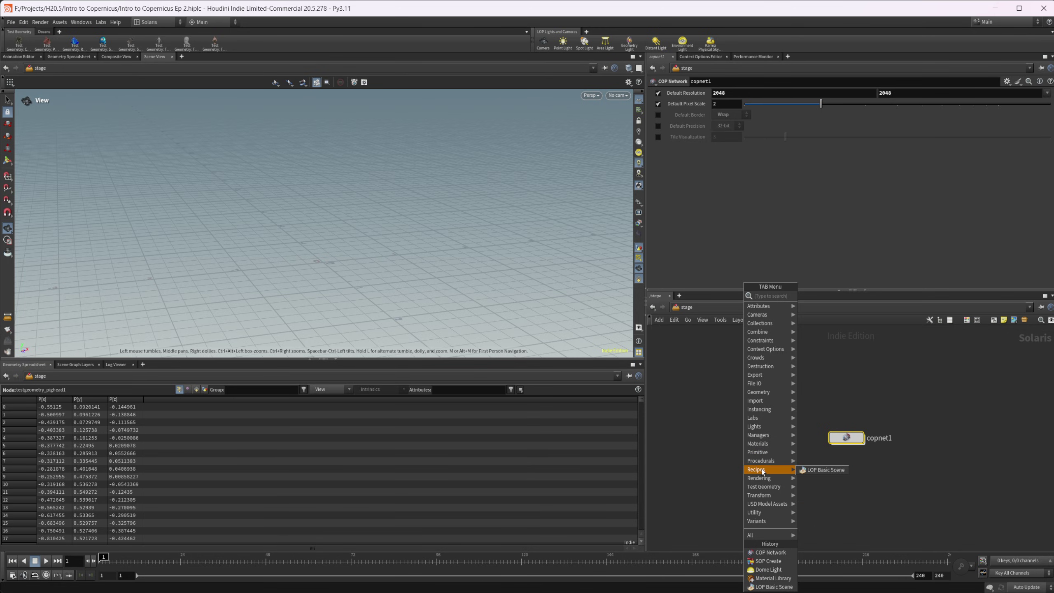
pyautogui.click(802, 471)
pyautogui.click(742, 418)
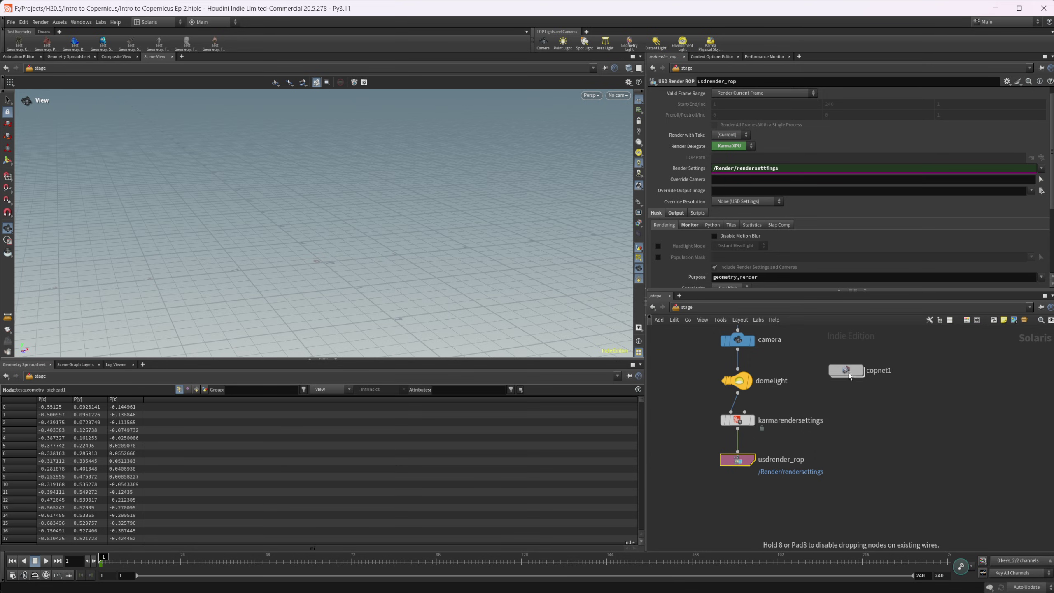
pyautogui.moveTo(851, 469); pyautogui.dragTo(854, 392)
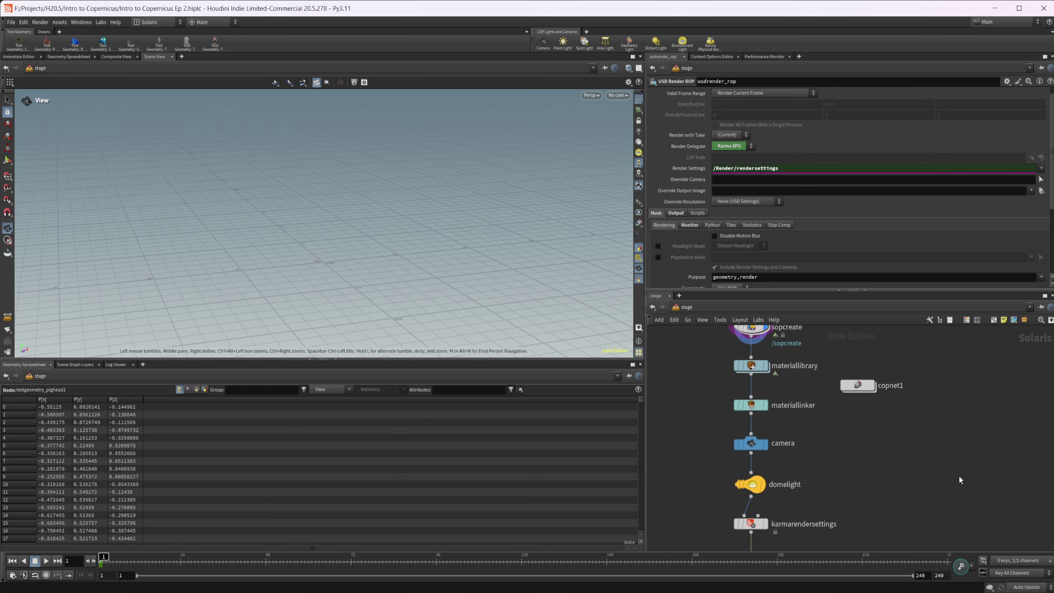
# Open the sopcreate node and add a Test Geometry: Rubber Toy node inside it
pyautogui.moveTo(819, 426); pyautogui.dragTo(828, 482, button='middle')
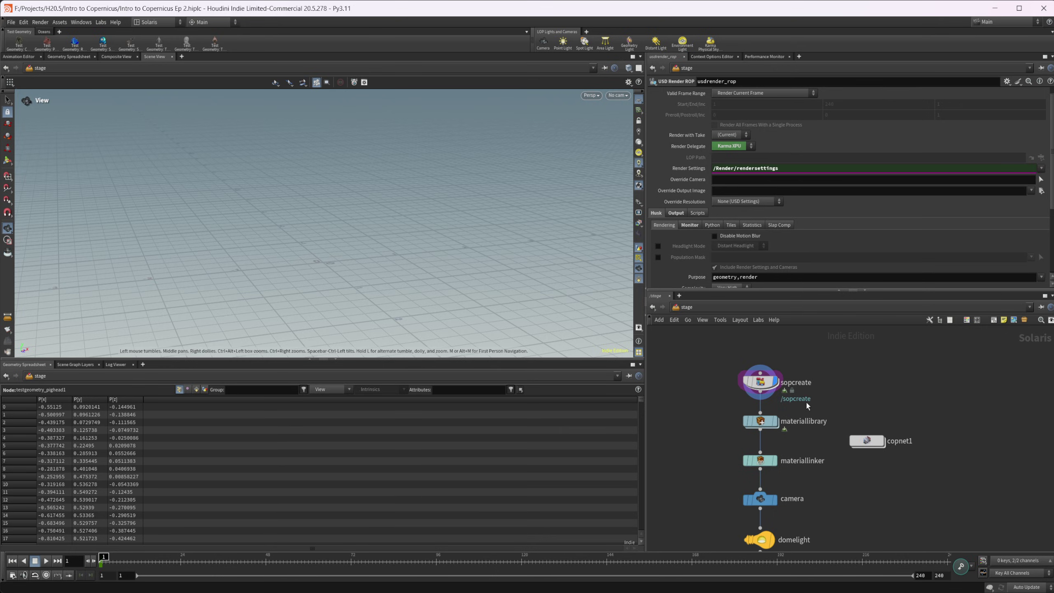
pyautogui.moveTo(762, 384)
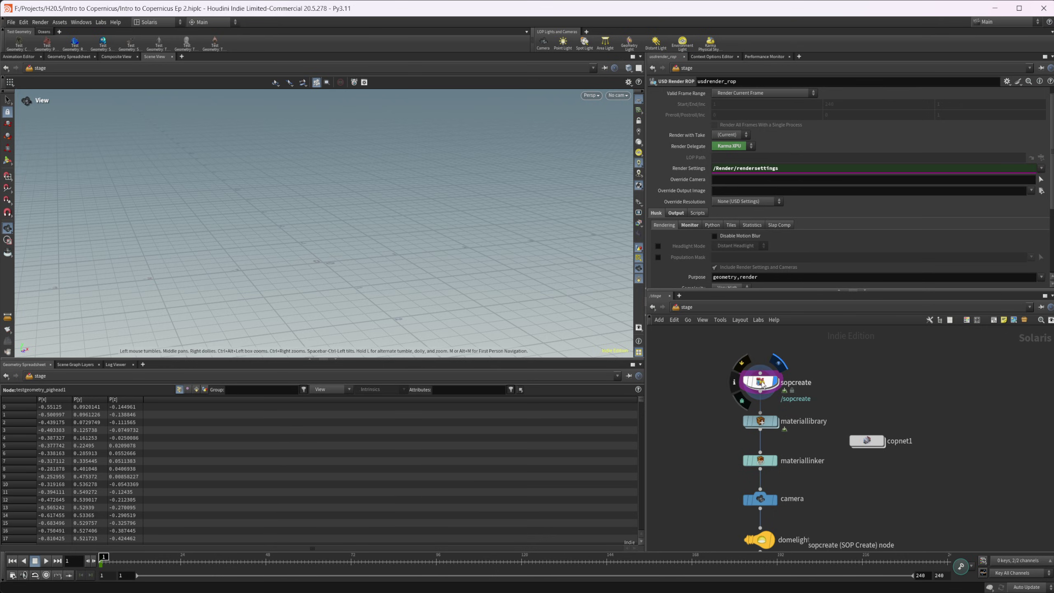
pyautogui.doubleClick(760, 382)
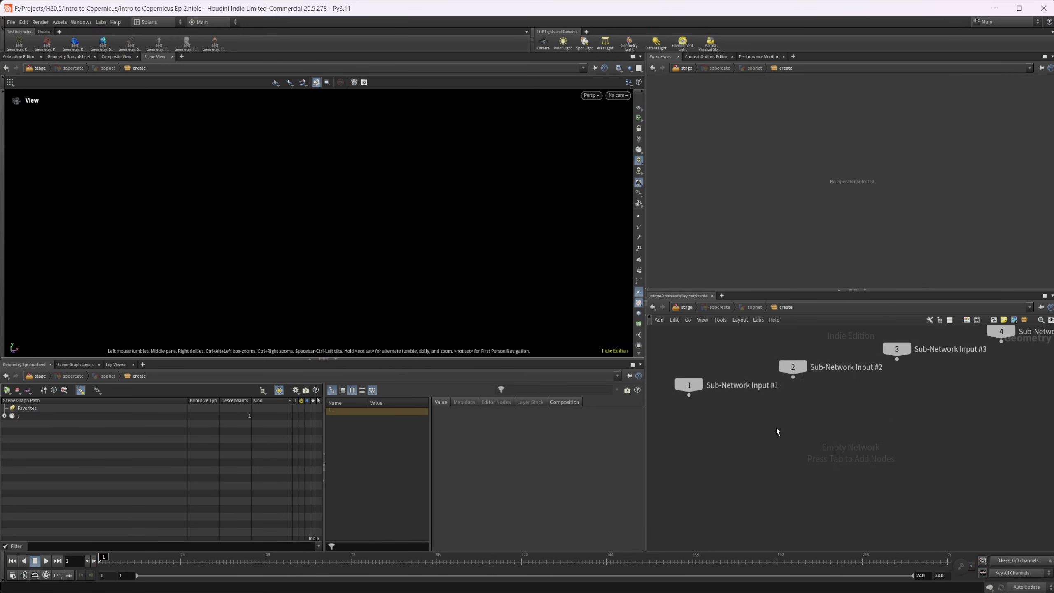
pyautogui.press('Tab')
pyautogui.write('rub')
pyautogui.press('Return')
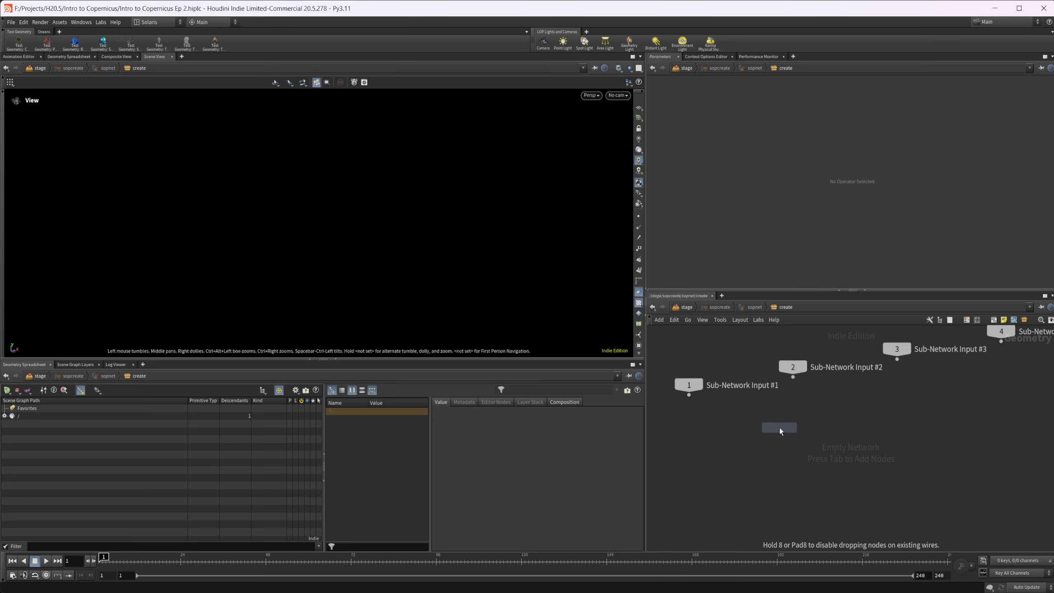
pyautogui.click(779, 428)
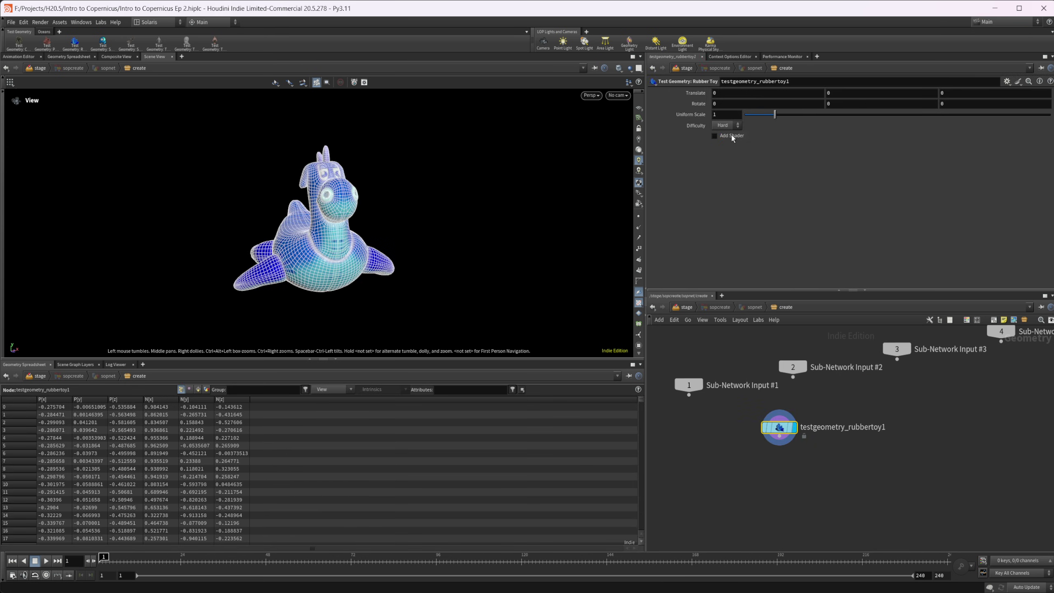
# Inside materiallibrary's karmamaterial, add a MtlX Image node and connect its output to the standard surface's Base Color
pyautogui.click(689, 307)
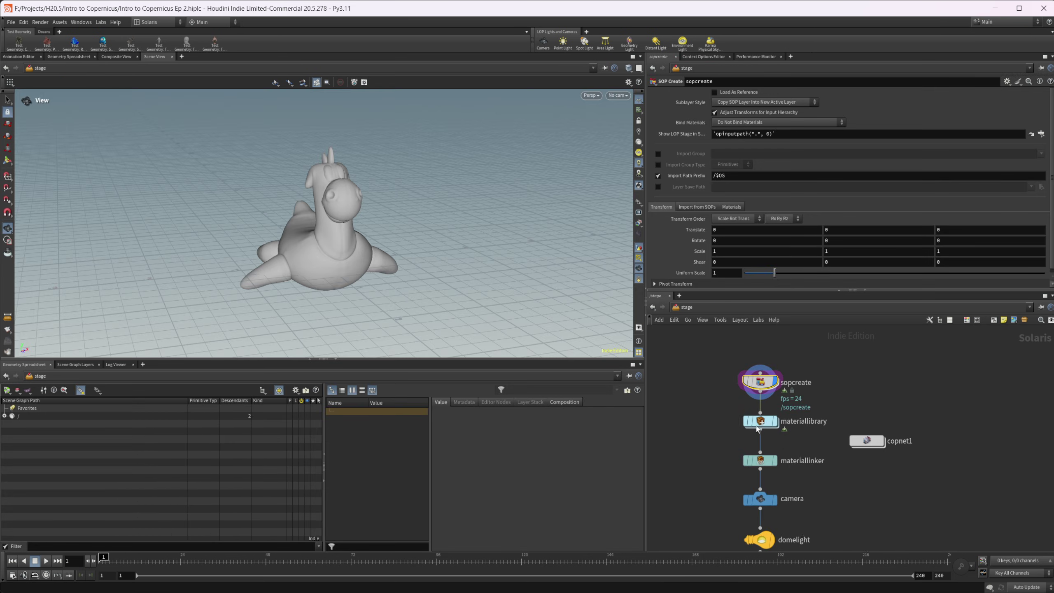
pyautogui.doubleClick(766, 422)
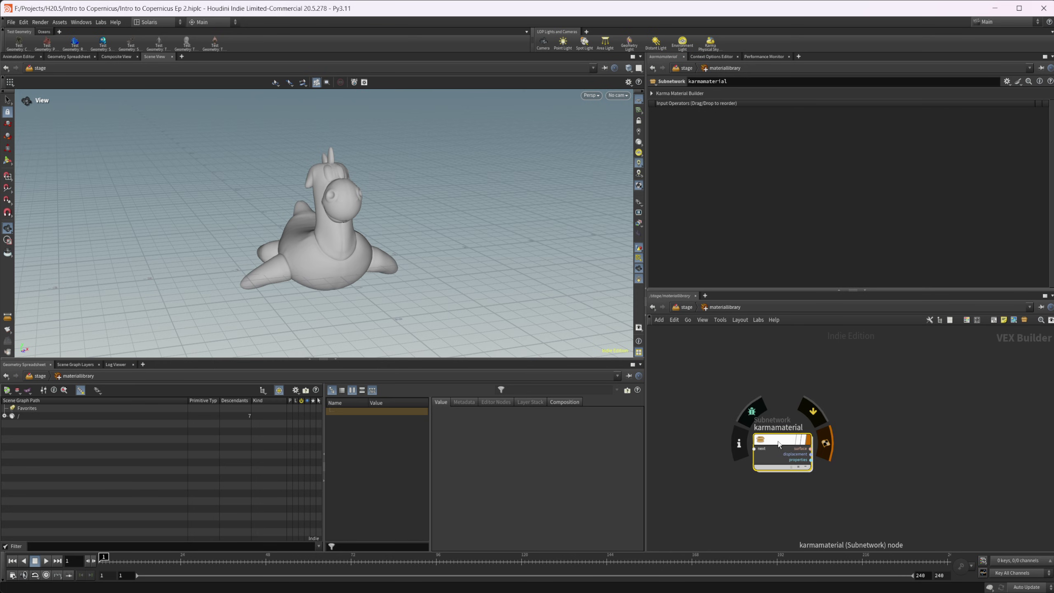
pyautogui.doubleClick(778, 444)
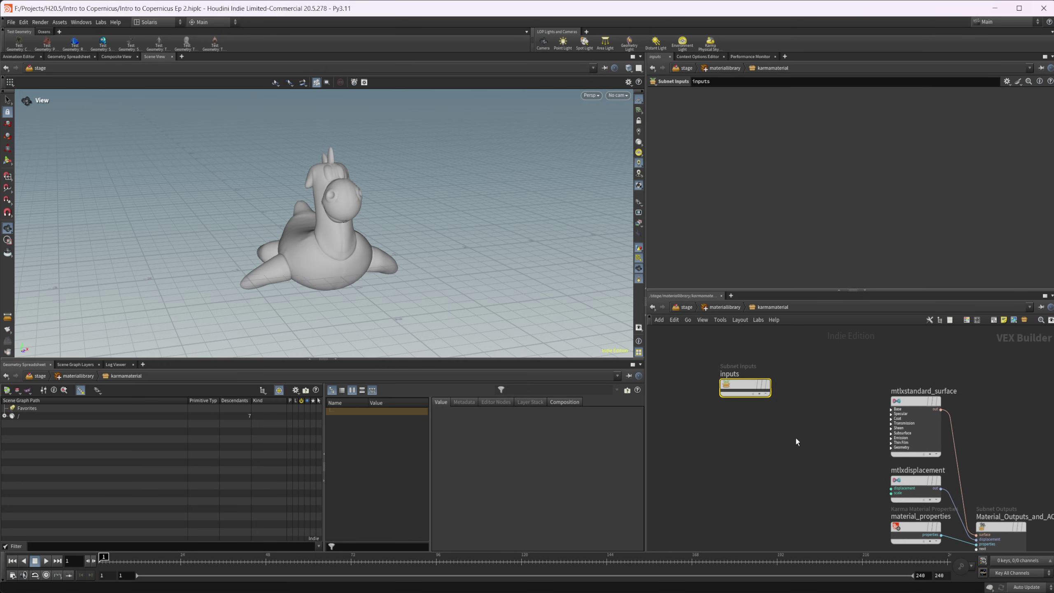
pyautogui.press('Tab')
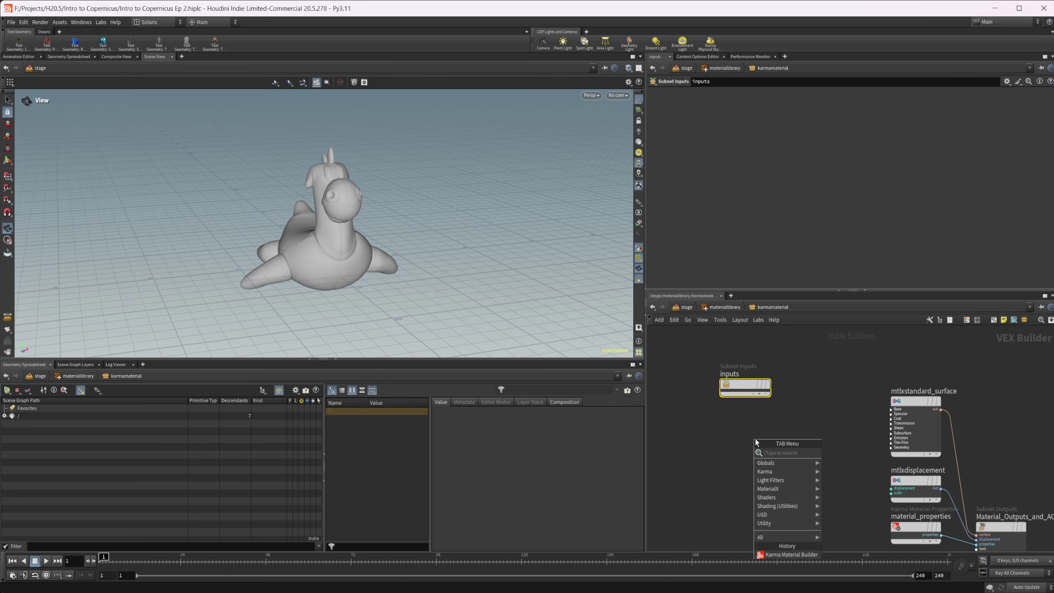
pyautogui.write('ima')
pyautogui.press('Return')
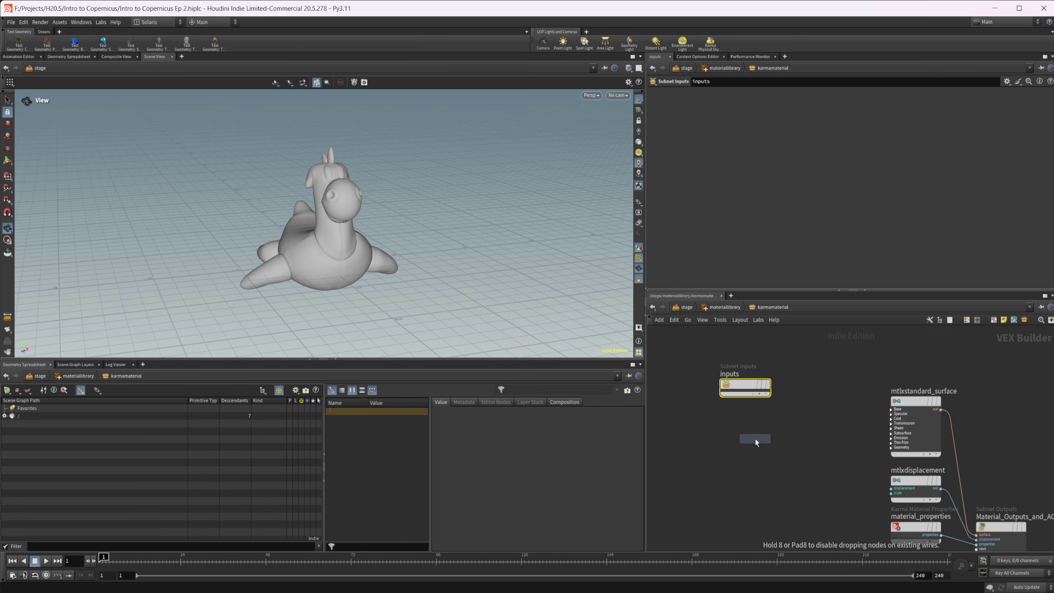
pyautogui.click(756, 443)
pyautogui.scroll(1, 788, 455)
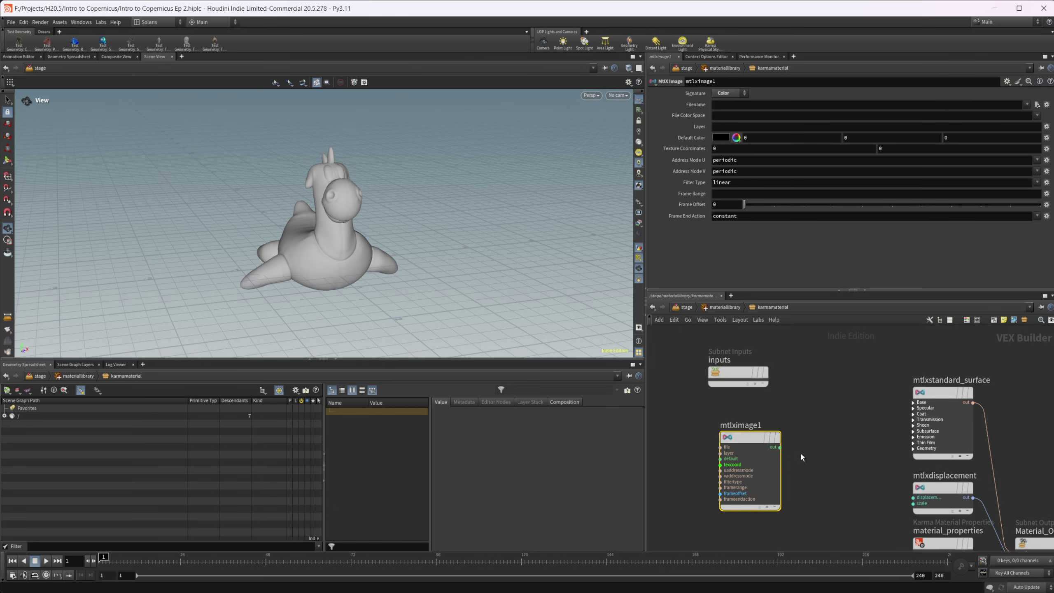
pyautogui.moveTo(780, 447); pyautogui.dragTo(922, 407)
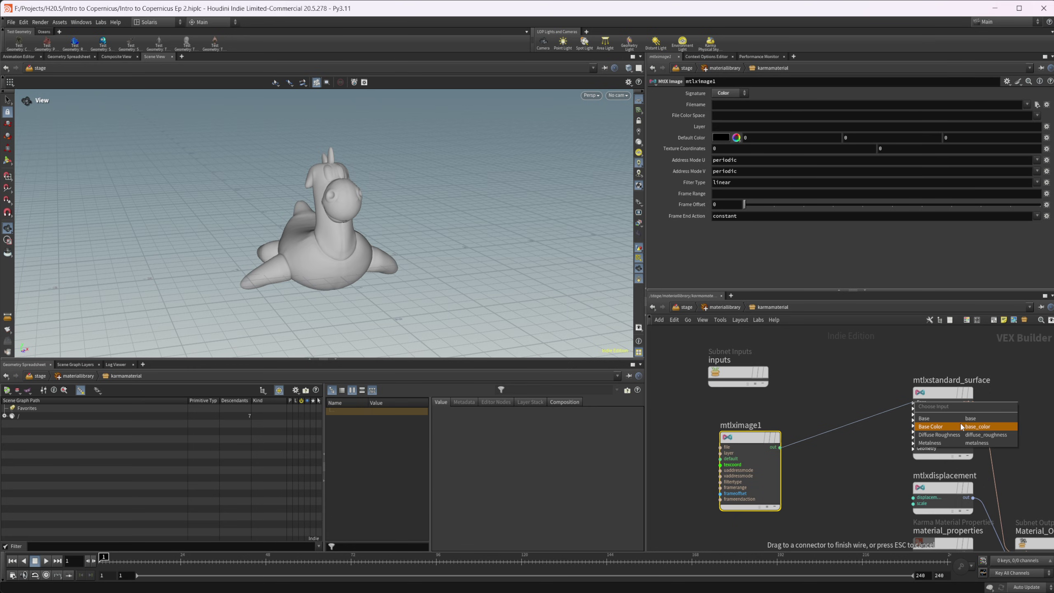
pyautogui.click(962, 426)
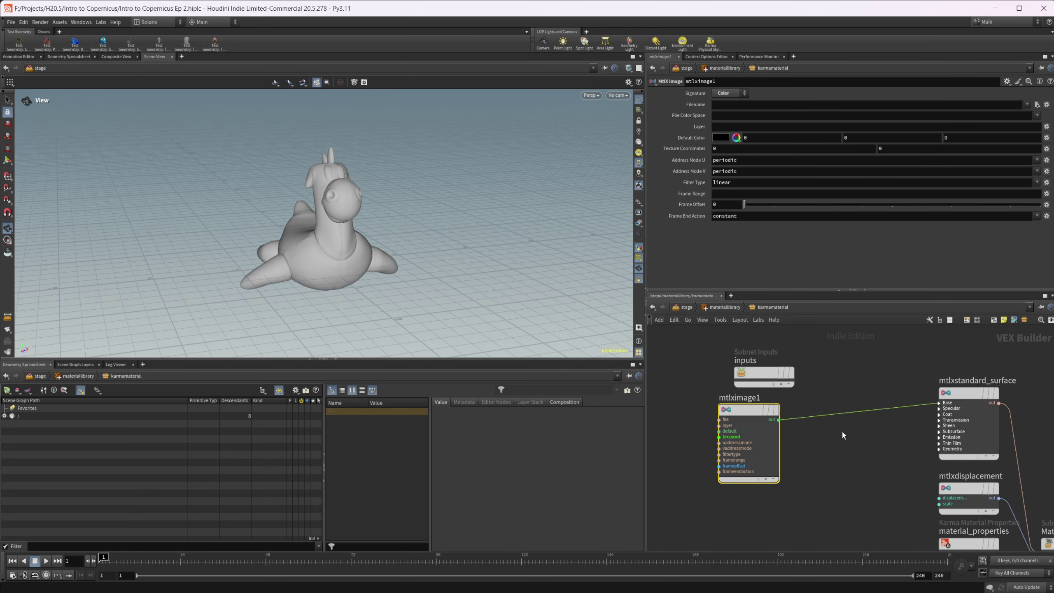
# Duplicate the image node below, connect the copy to mtlxdisplacement's displacement input, and set the copy's signature to Float
pyautogui.keyDown('alt'); pyautogui.moveTo(746, 456); pyautogui.dragTo(734, 572); pyautogui.keyUp('alt')
pyautogui.moveTo(813, 478); pyautogui.dragTo(796, 410, button='middle')
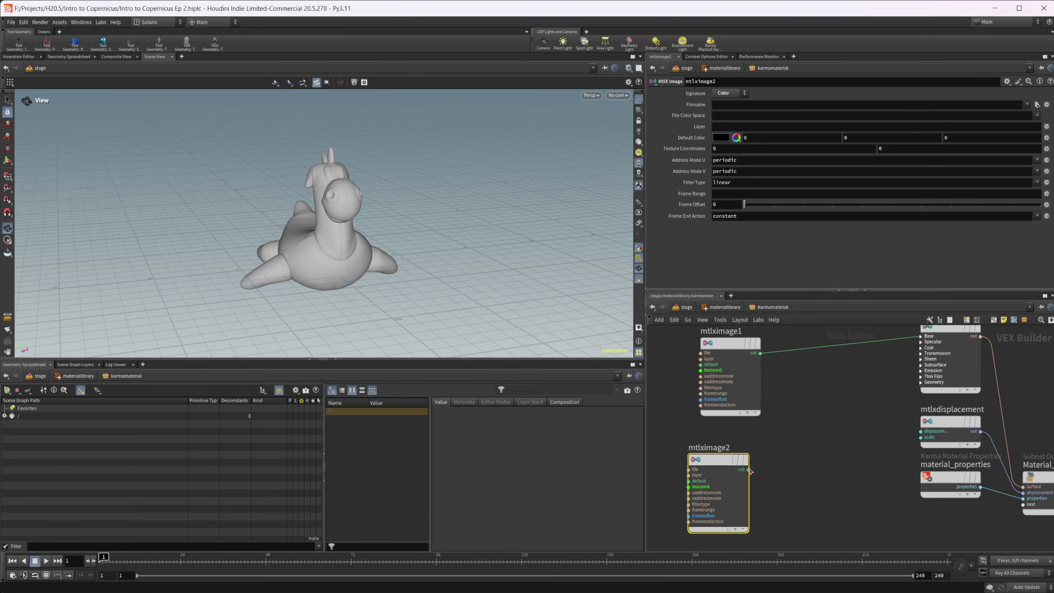
pyautogui.moveTo(748, 469); pyautogui.dragTo(920, 432)
pyautogui.click(730, 93)
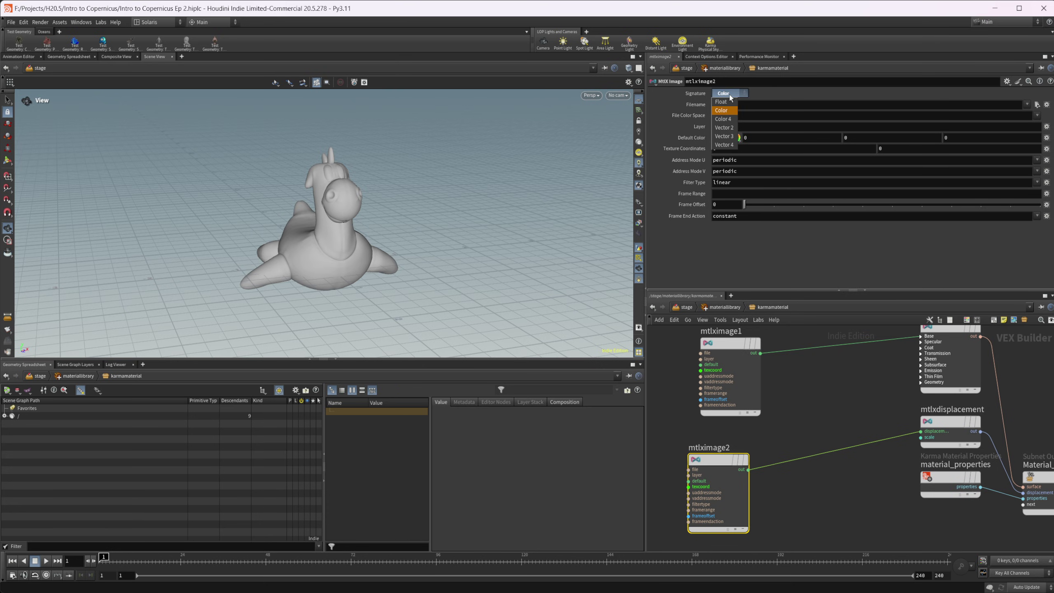
pyautogui.click(721, 102)
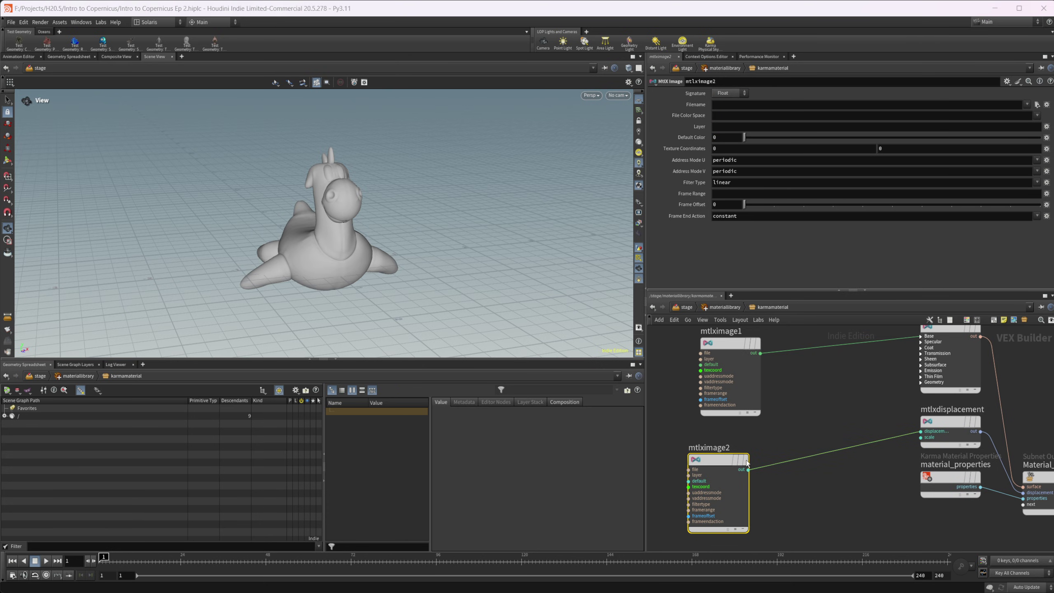
pyautogui.moveTo(805, 385); pyautogui.dragTo(820, 438, button='middle')
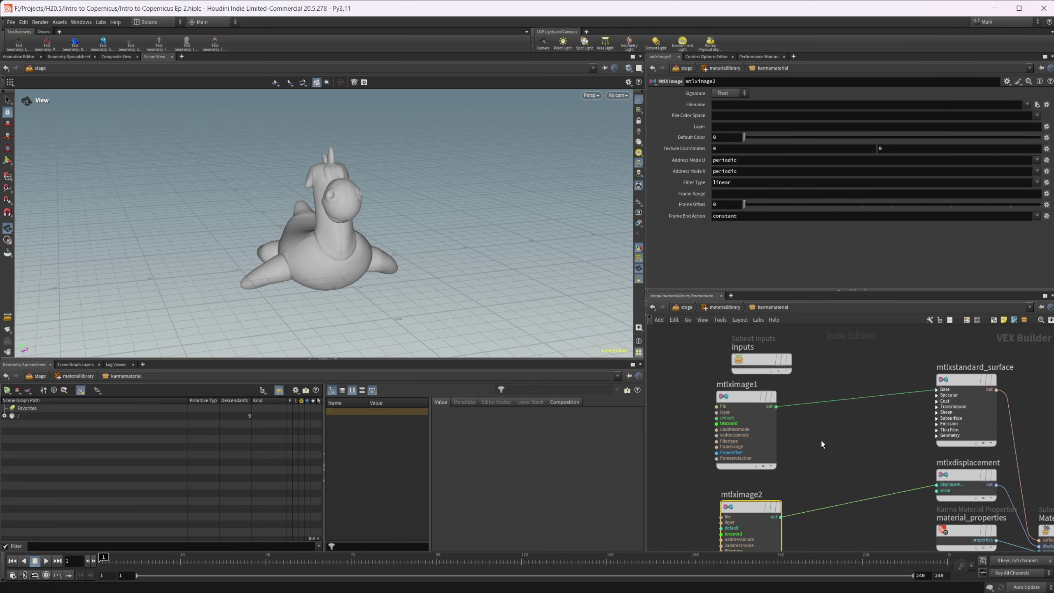
pyautogui.click(747, 395)
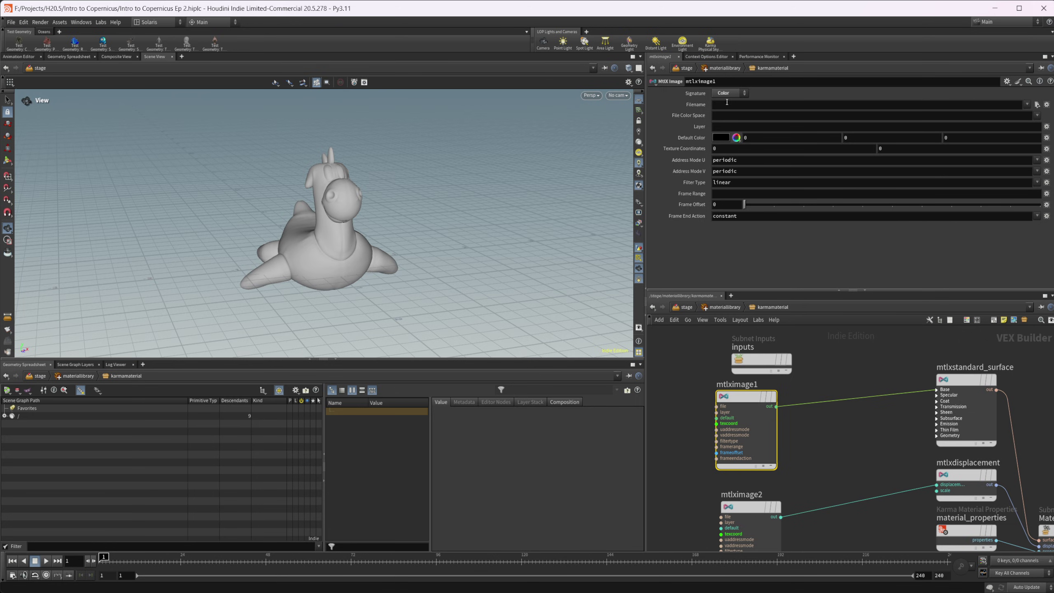
pyautogui.click(731, 102)
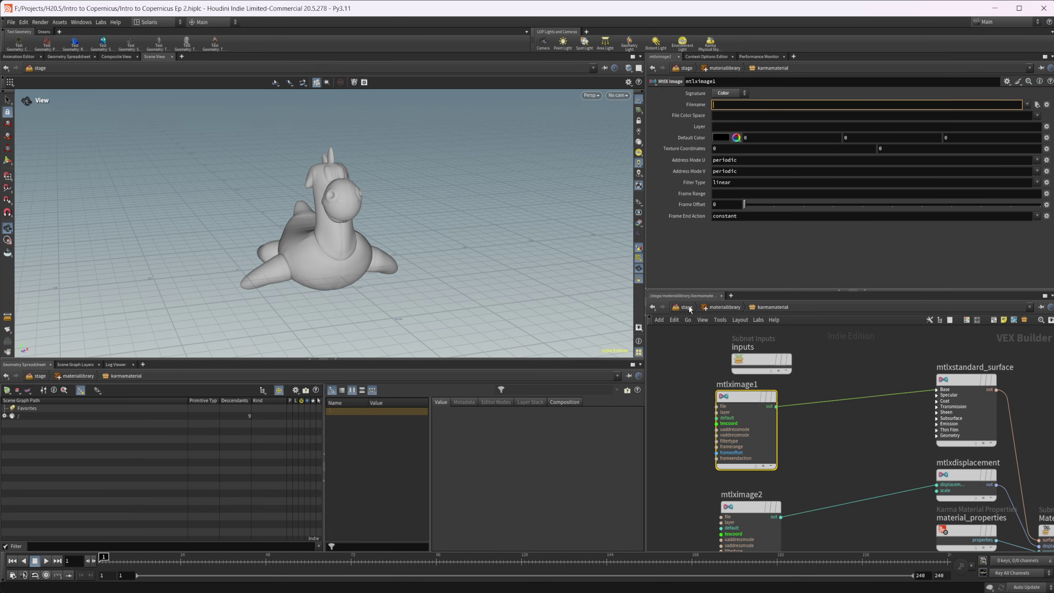
# Go back to the stage level and add a Quick Surface Material node beside materiallibrary
pyautogui.press('u')
pyautogui.press('u')
pyautogui.press('Tab')
pyautogui.write('quic')
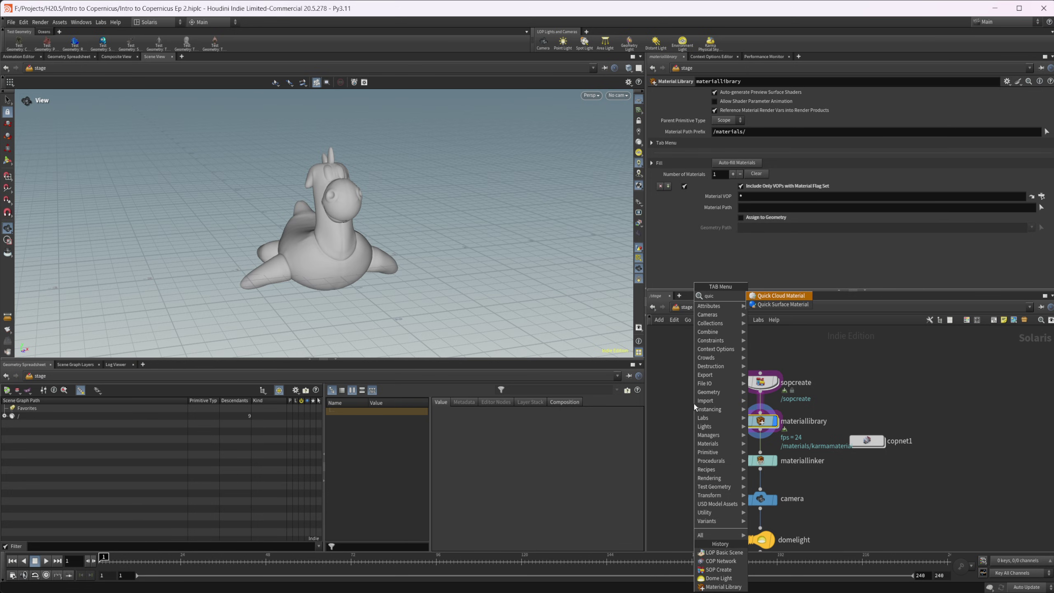
pyautogui.press('Down')
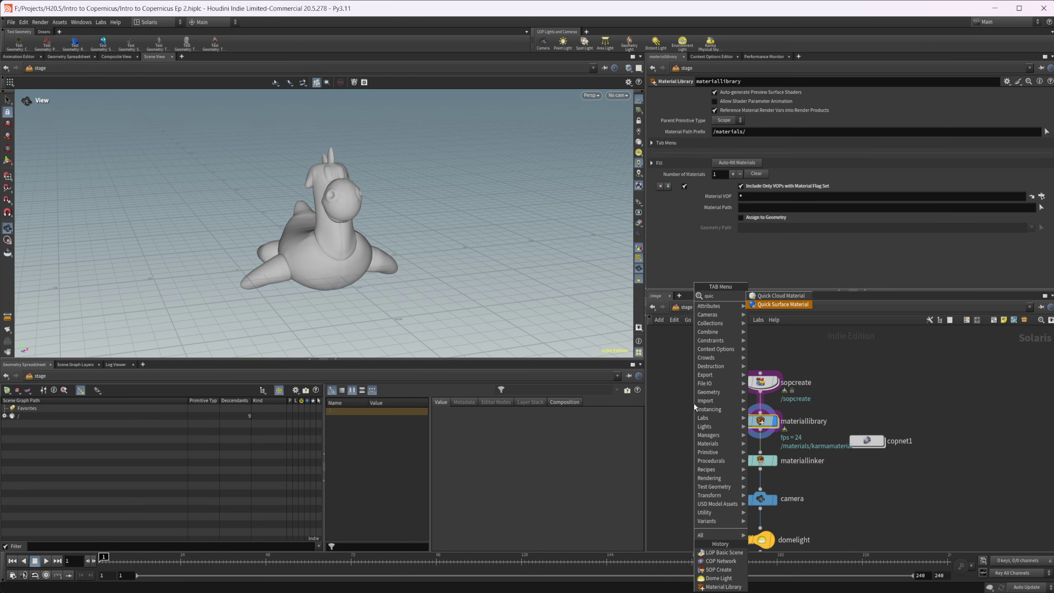
pyautogui.press('Return')
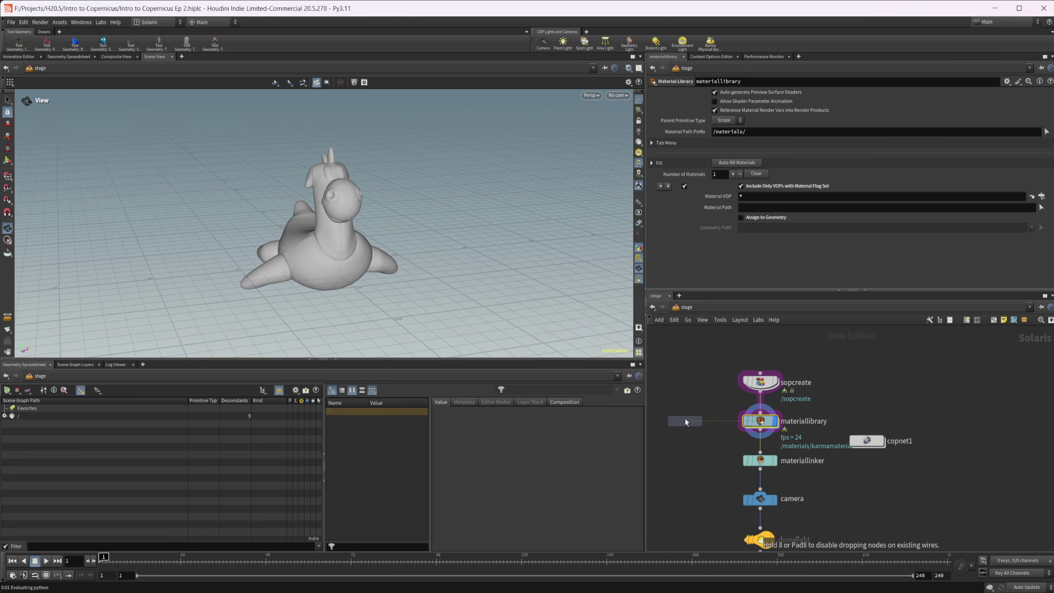
pyautogui.click(685, 417)
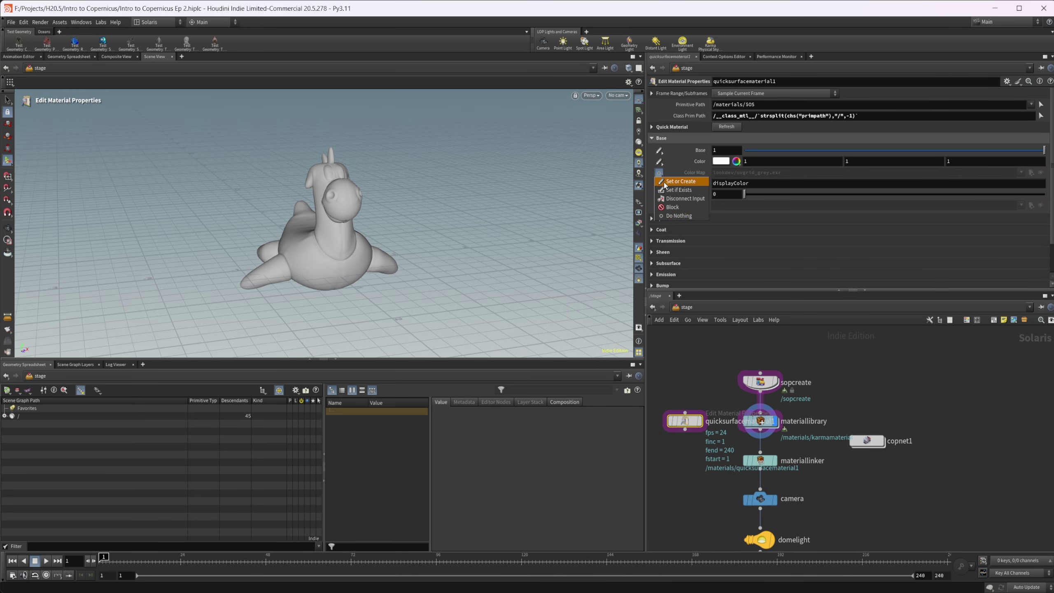
# Try setting the quick surface material's Color Map to Set or Create, and delete that node
pyautogui.click(659, 172)
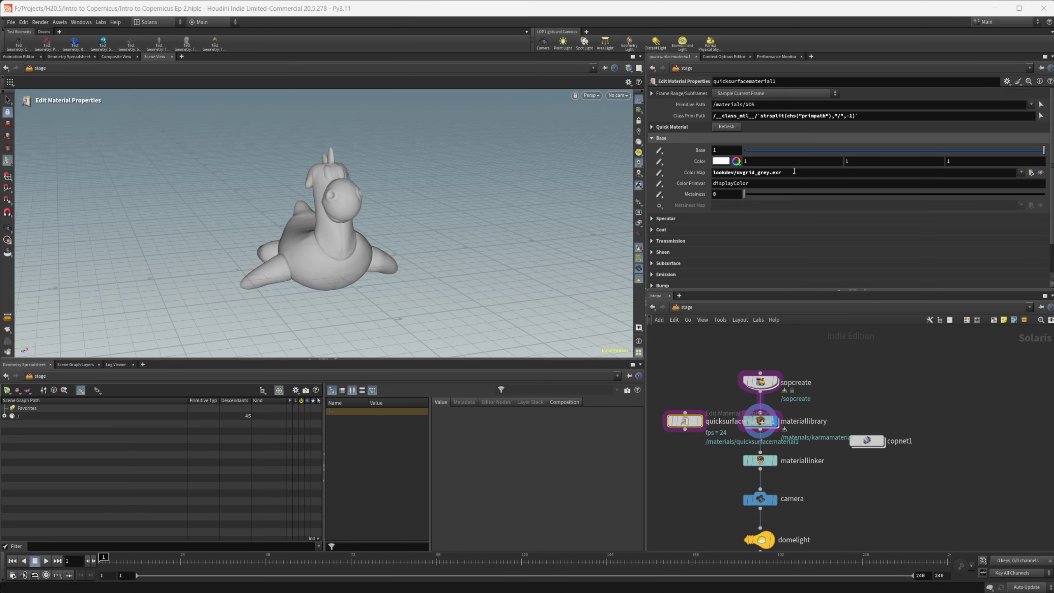
pyautogui.click(793, 171)
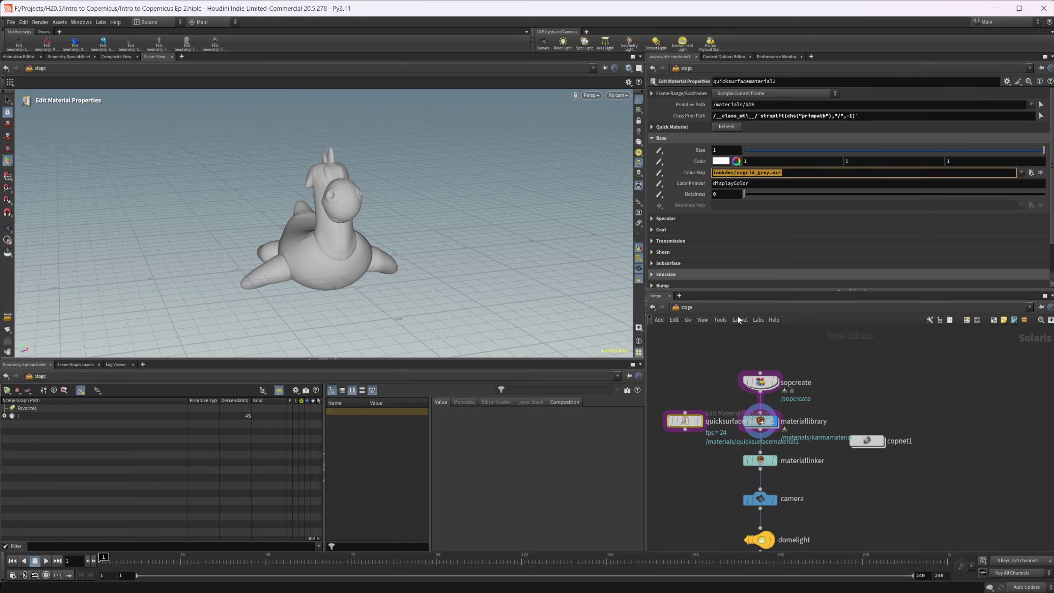
pyautogui.moveTo(687, 381); pyautogui.dragTo(695, 501)
pyautogui.press('Delete')
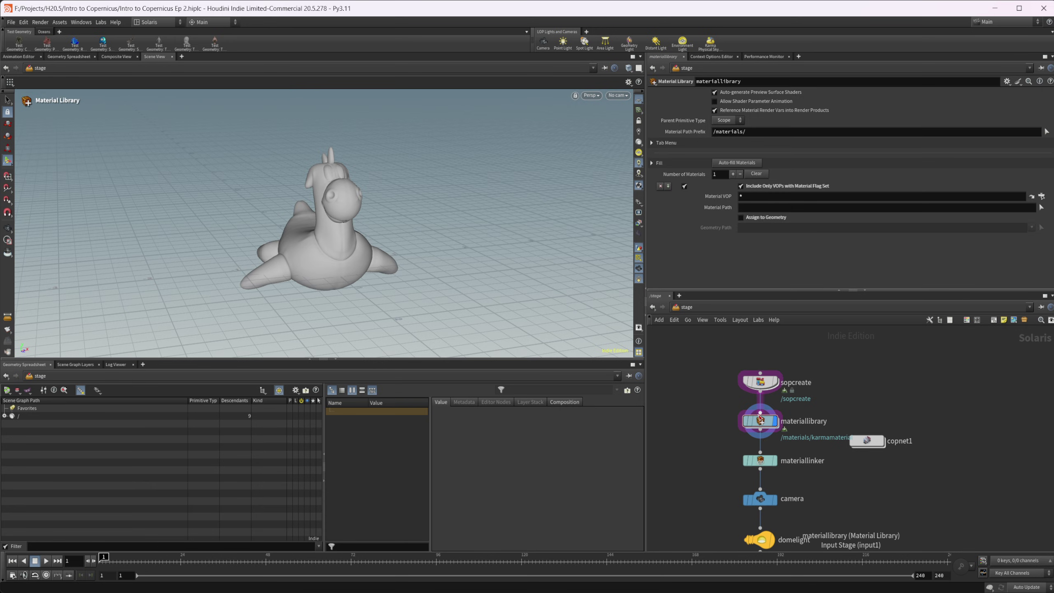
# Inside materiallibrary's karmamaterial, move mtlximage1 further from the standard surface and set its Filename to op:/stage/copnet1/
pyautogui.doubleClick(760, 419)
pyautogui.doubleClick(771, 441)
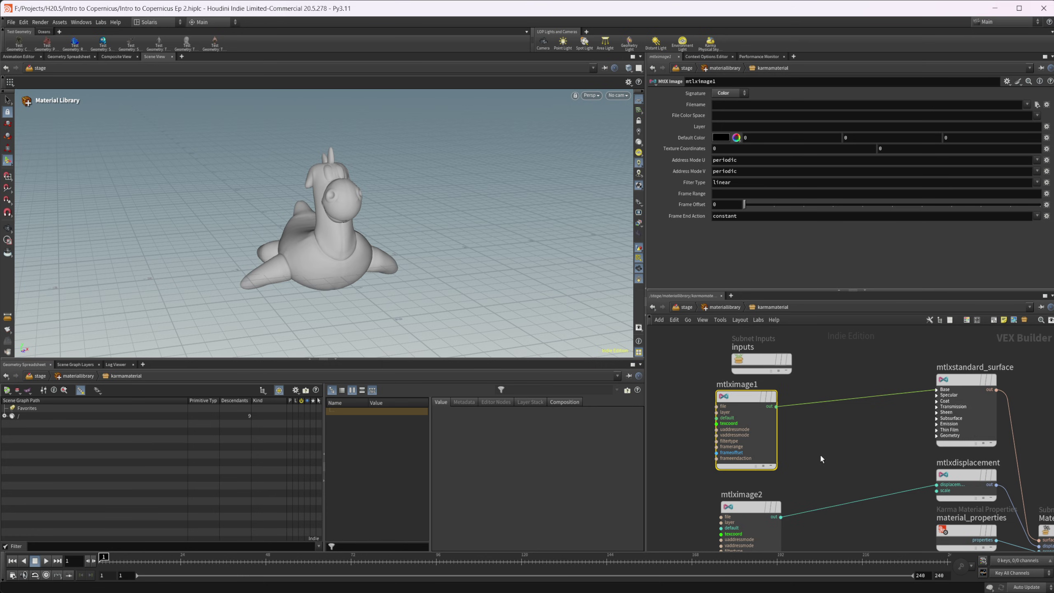
pyautogui.moveTo(754, 399); pyautogui.dragTo(724, 399)
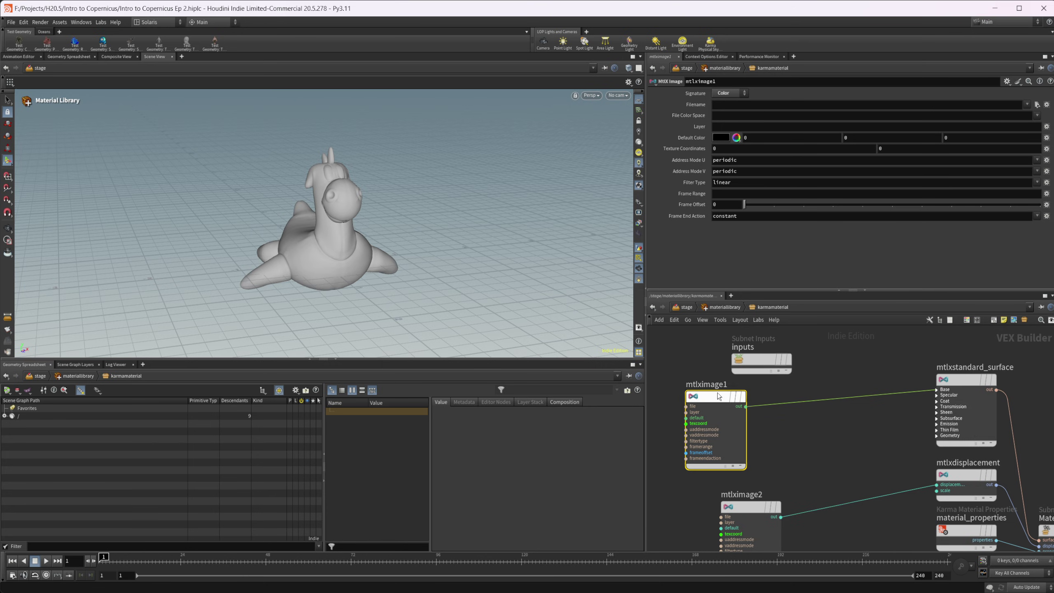
pyautogui.click(742, 106)
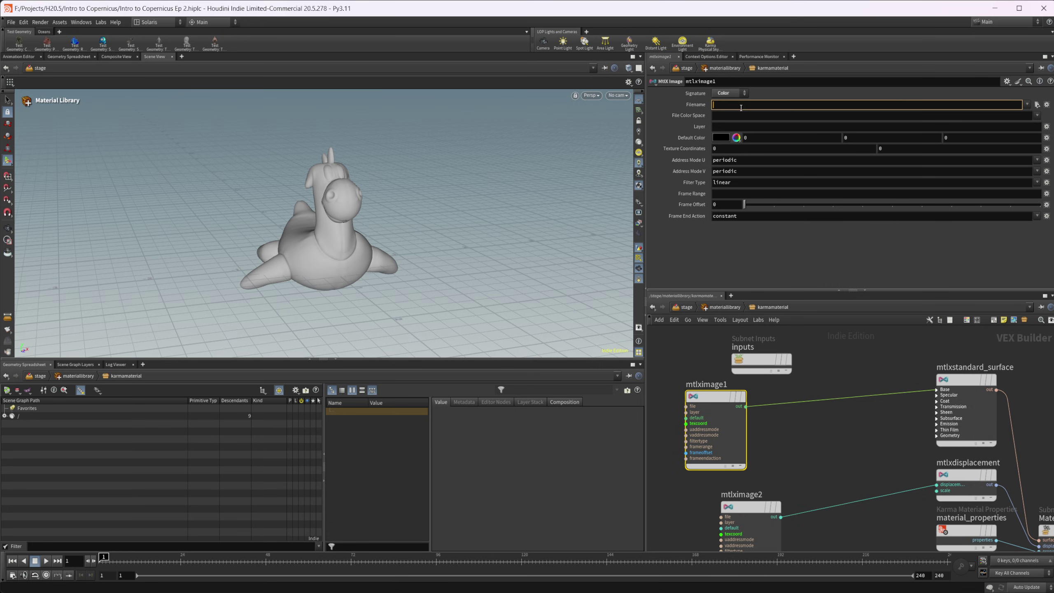
pyautogui.write('op:/')
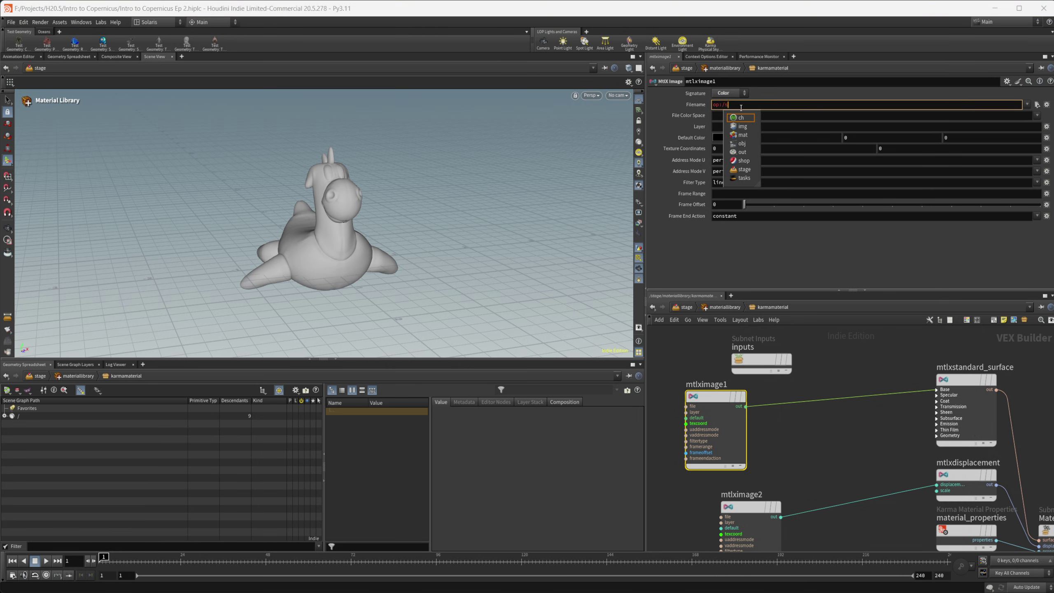
pyautogui.write('stage/')
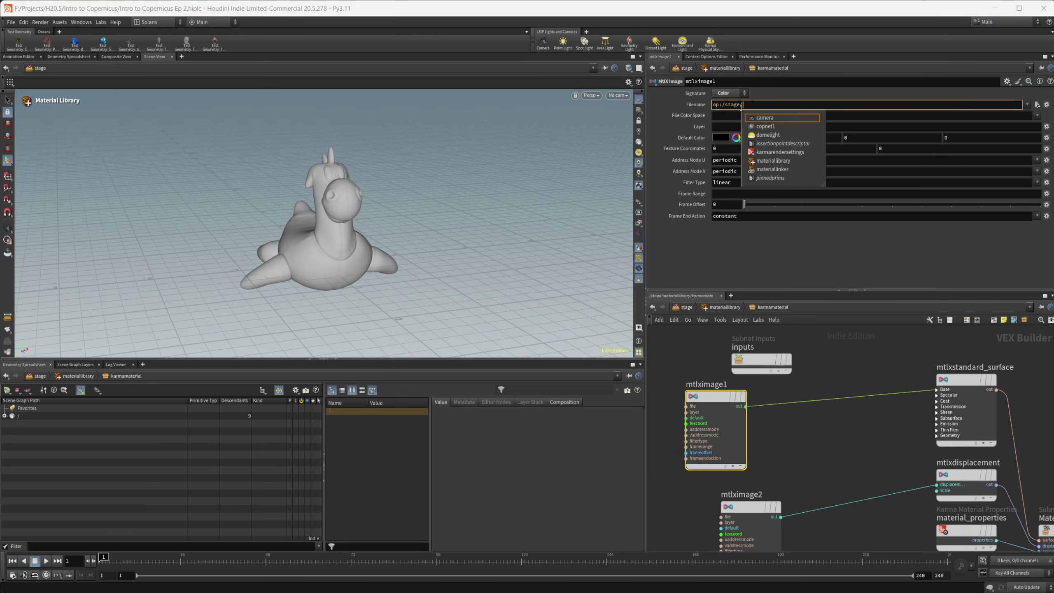
pyautogui.press('Down')
pyautogui.press('Return')
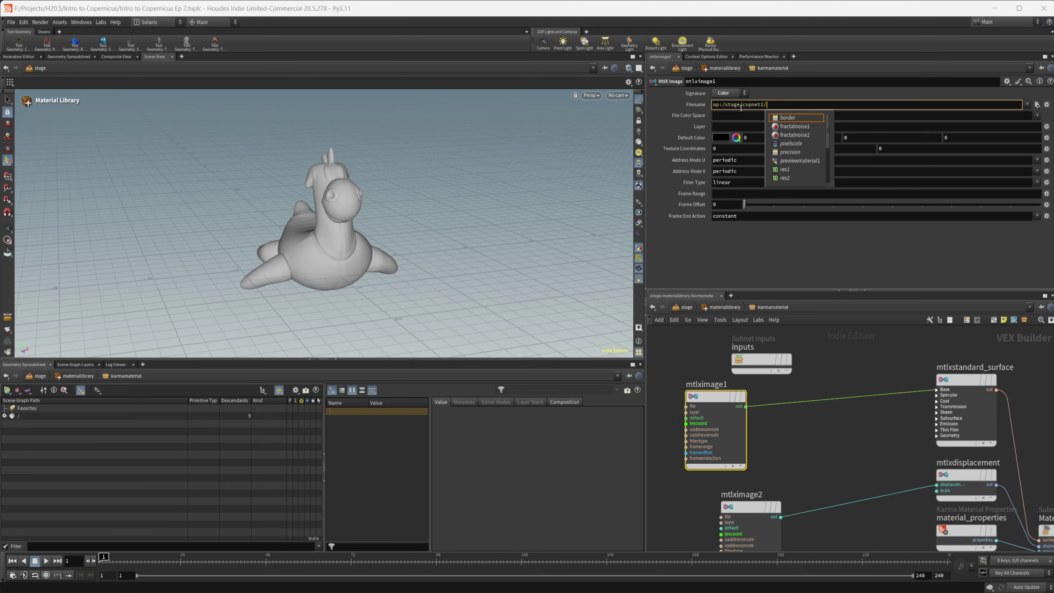
pyautogui.click(993, 236)
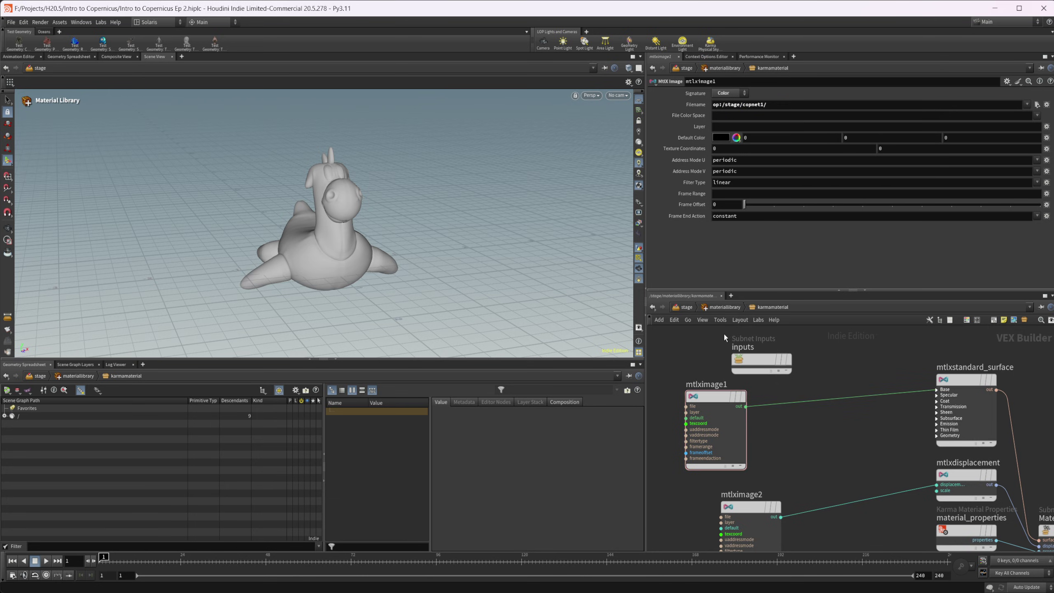
# Go into copnet1 at the stage level, duplicate the Base_Color null below itself, and rename the copy Height
pyautogui.click(686, 307)
pyautogui.doubleClick(867, 441)
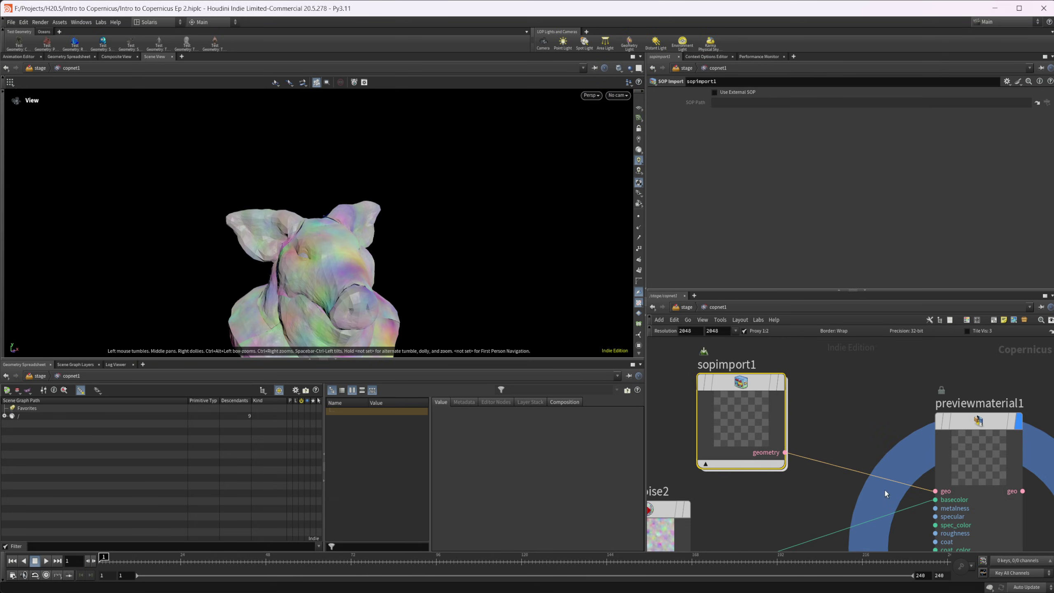
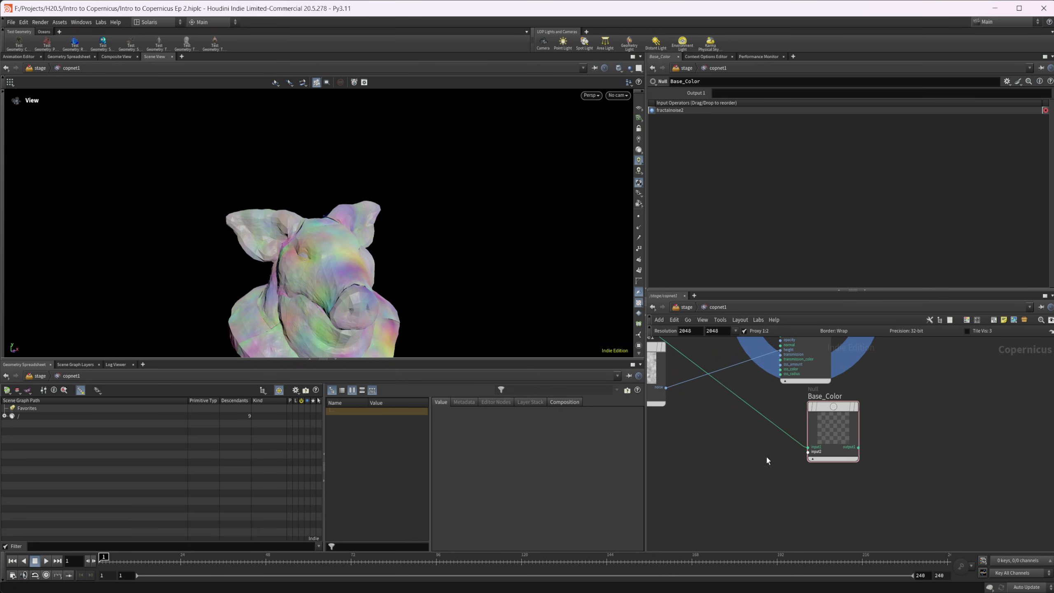
pyautogui.moveTo(767, 459); pyautogui.dragTo(790, 460, button='middle')
pyautogui.keyDown('alt'); pyautogui.moveTo(861, 424); pyautogui.dragTo(854, 523); pyautogui.keyUp('alt')
pyautogui.doubleClick(841, 498)
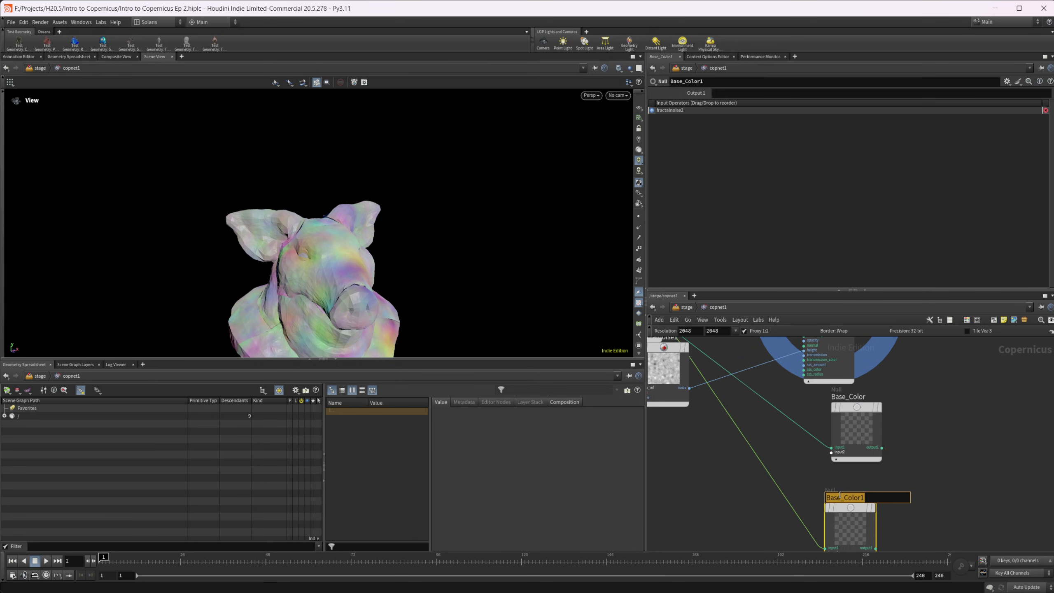
pyautogui.write('Height')
pyautogui.press('Return')
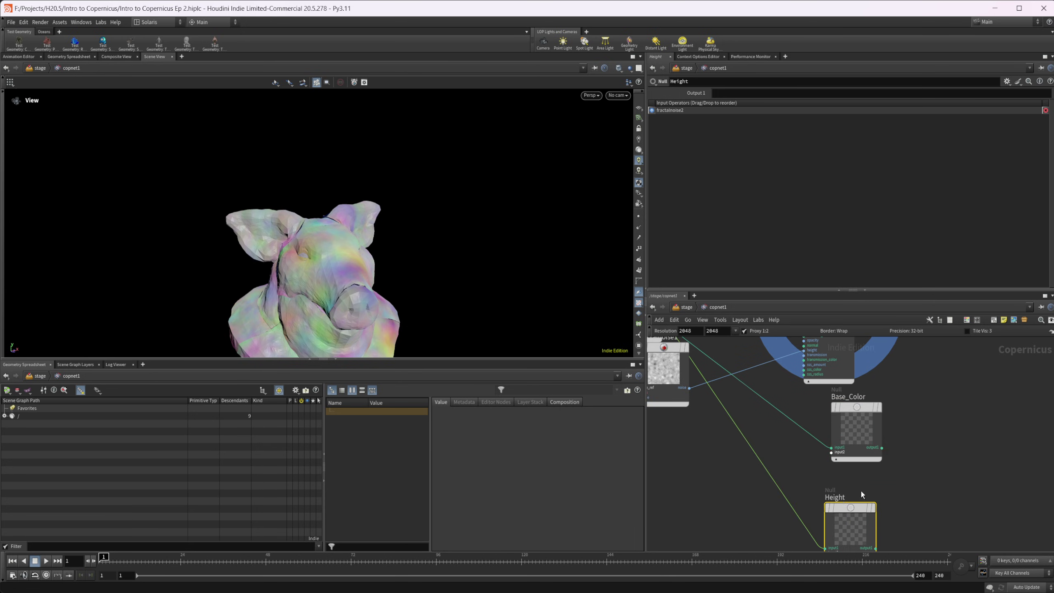
pyautogui.moveTo(857, 514); pyautogui.dragTo(876, 504)
# Connect fractalnoise1's output to the Height null's first input, replacing the inherited connection
pyautogui.moveTo(754, 456); pyautogui.dragTo(779, 459, button='middle')
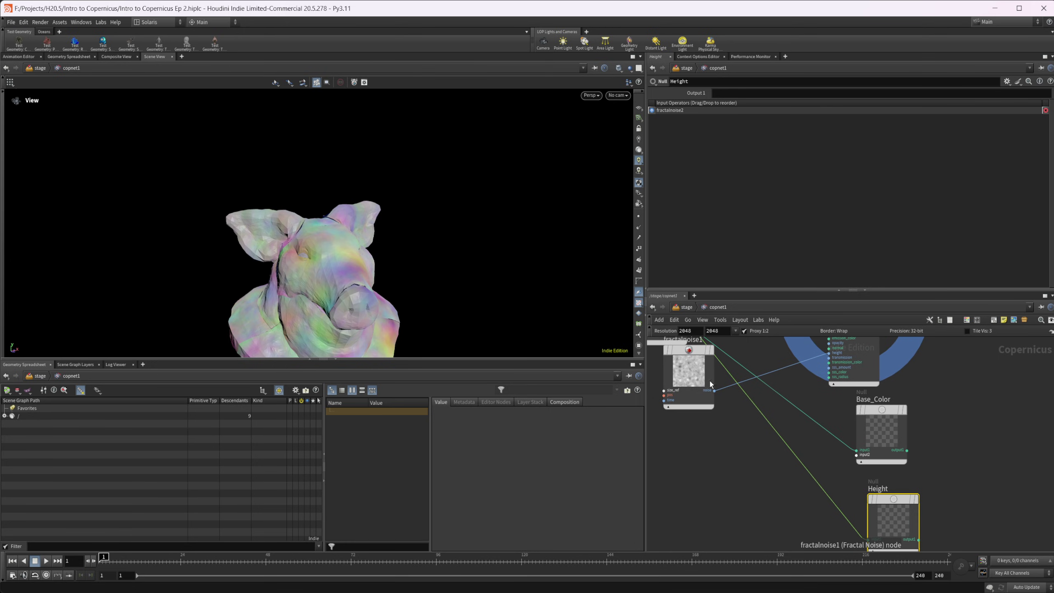
pyautogui.click(714, 390)
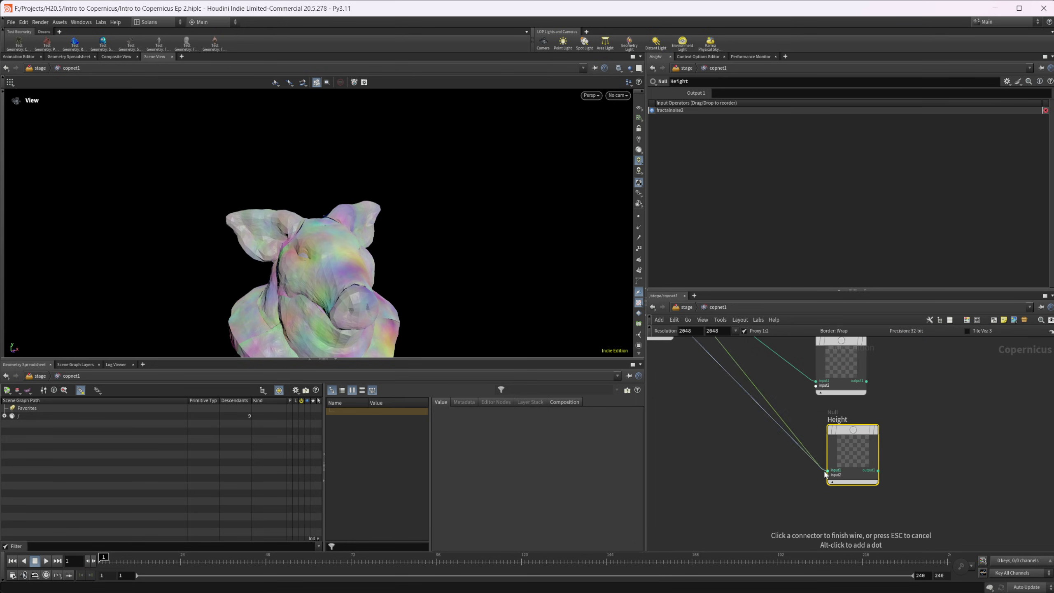
pyautogui.click(825, 474)
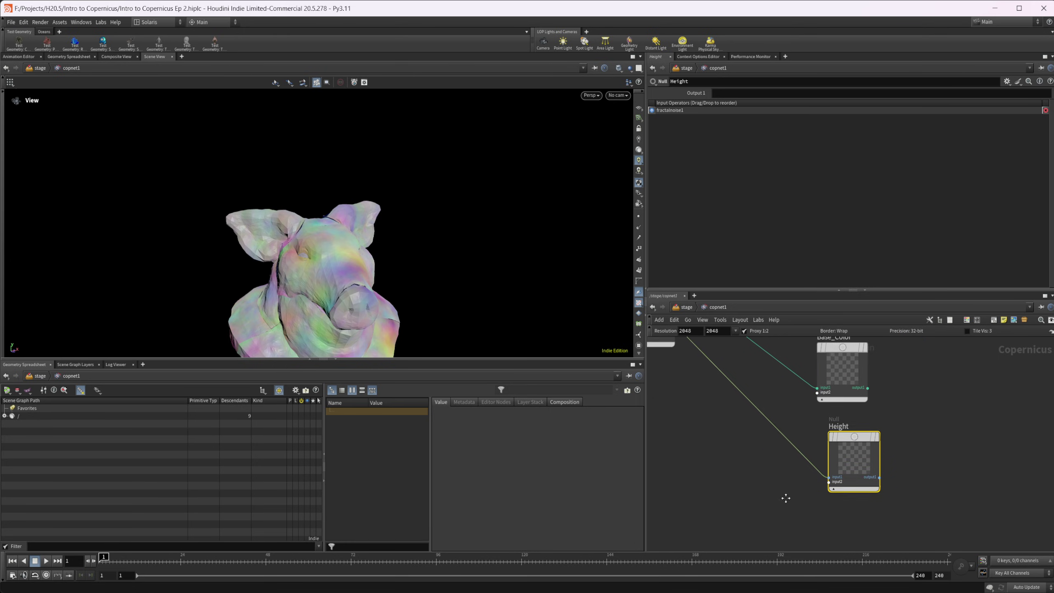
# Return to karmamaterial inside materiallibrary and complete mtlximage1's Filename as op:/stage/copnet1/Base_Color/
pyautogui.click(691, 311)
pyautogui.doubleClick(767, 425)
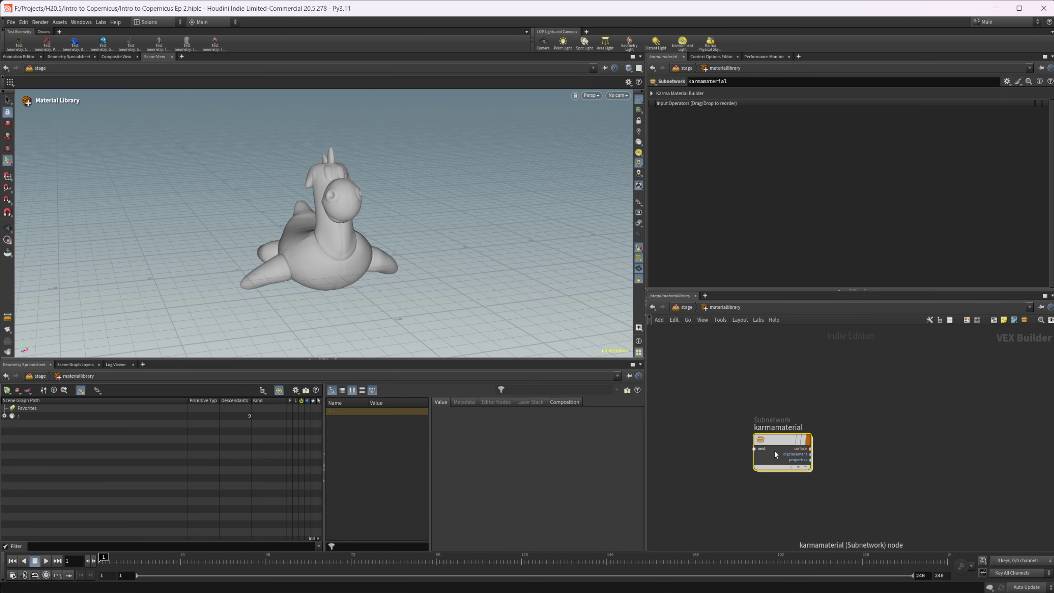
pyautogui.doubleClick(775, 452)
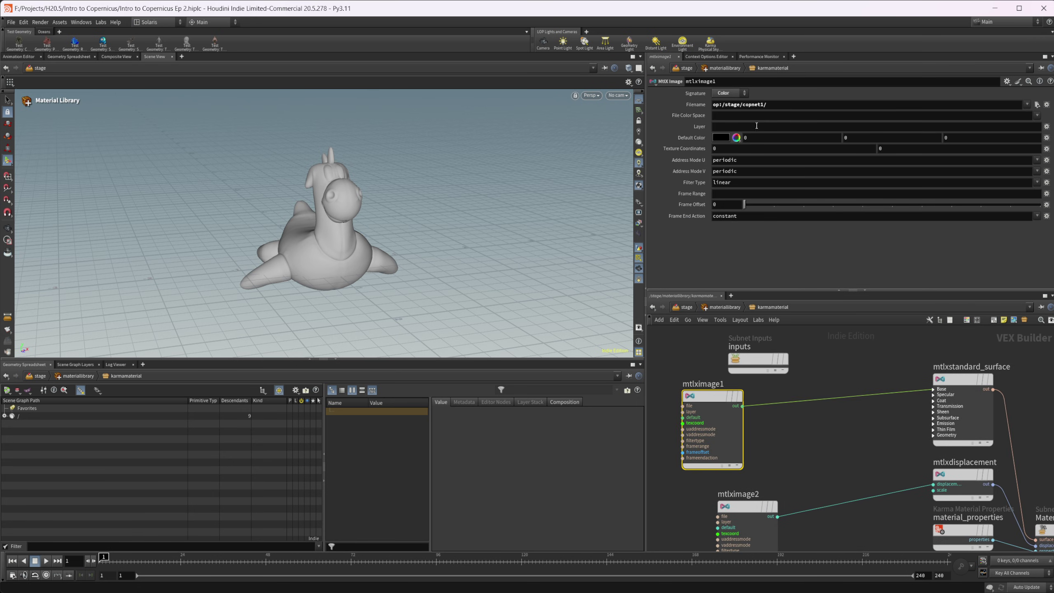
pyautogui.click(785, 106)
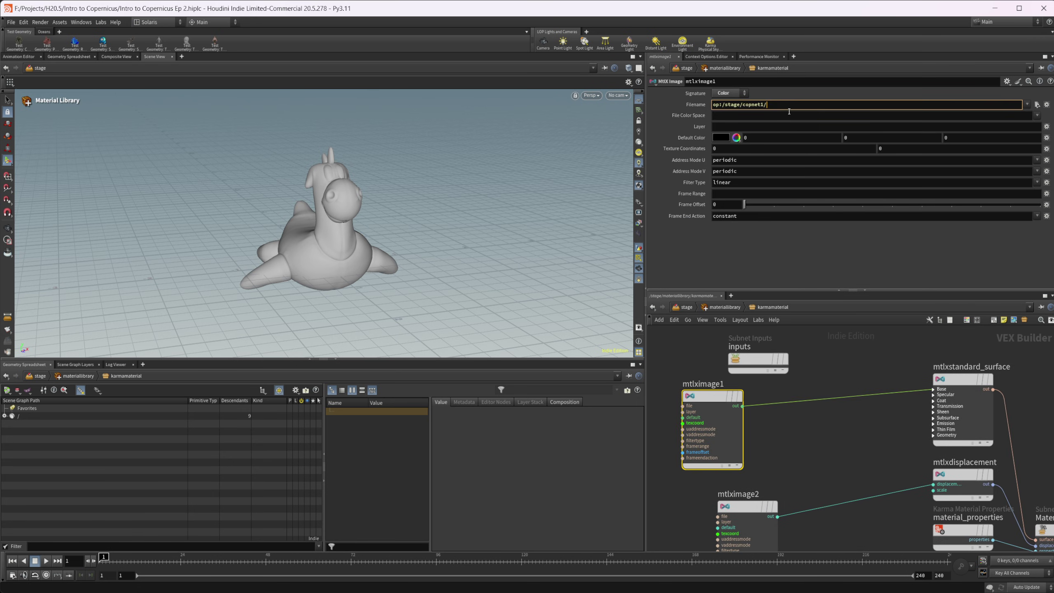
pyautogui.press('Tab')
pyautogui.press('Down')
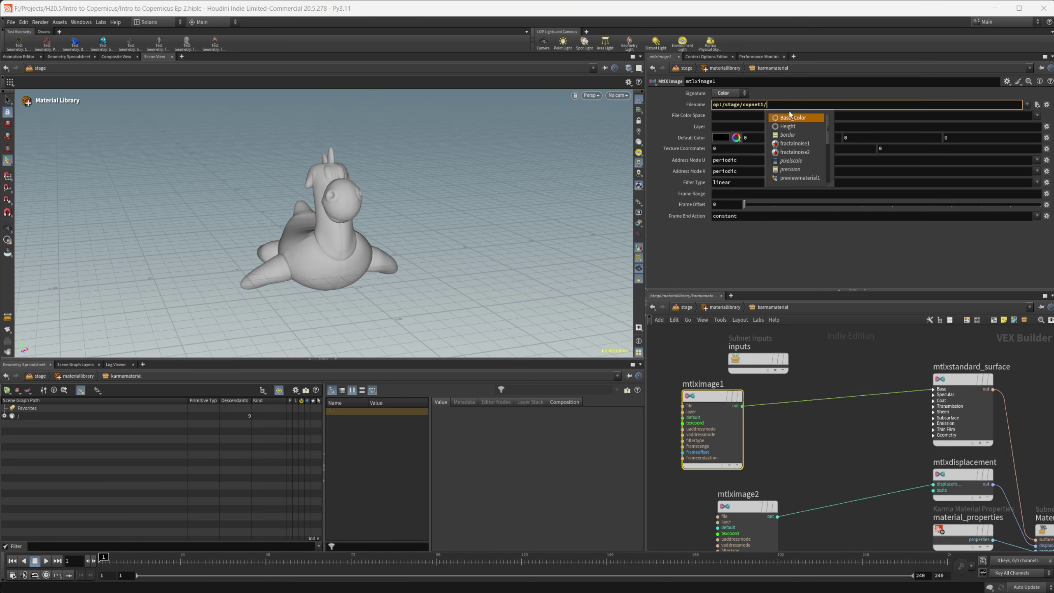
pyautogui.click(824, 119)
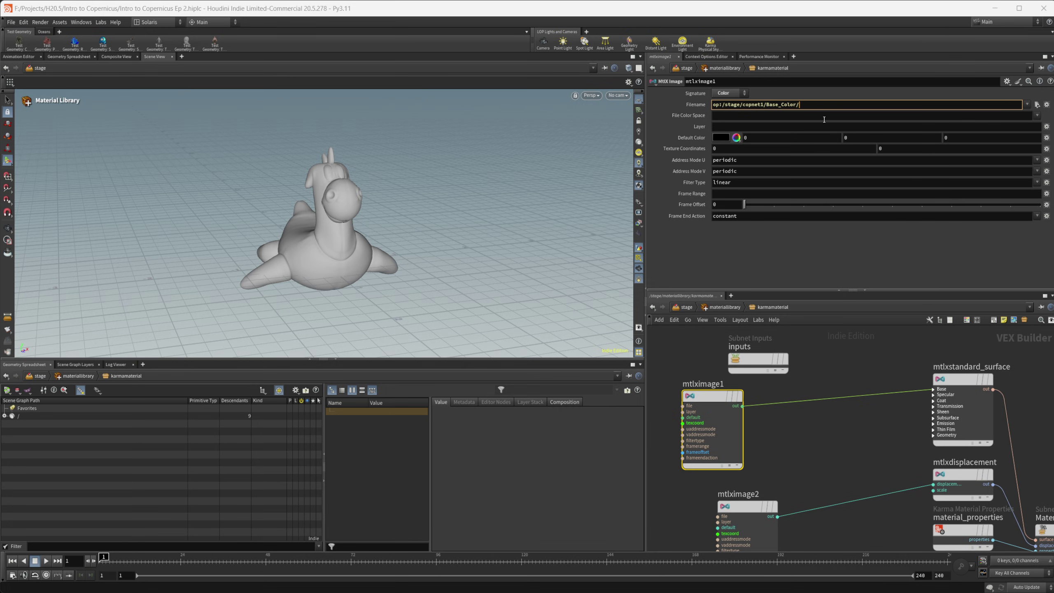
pyautogui.click(860, 342)
# Copy mtlximage1's file path into mtlximage2's Filename and change it to op:/stage/copnet1/Height/
pyautogui.moveTo(811, 106); pyautogui.dragTo(586, 88)
pyautogui.hotkey('ctrl', 'c')
pyautogui.moveTo(847, 416); pyautogui.dragTo(856, 329, button='middle')
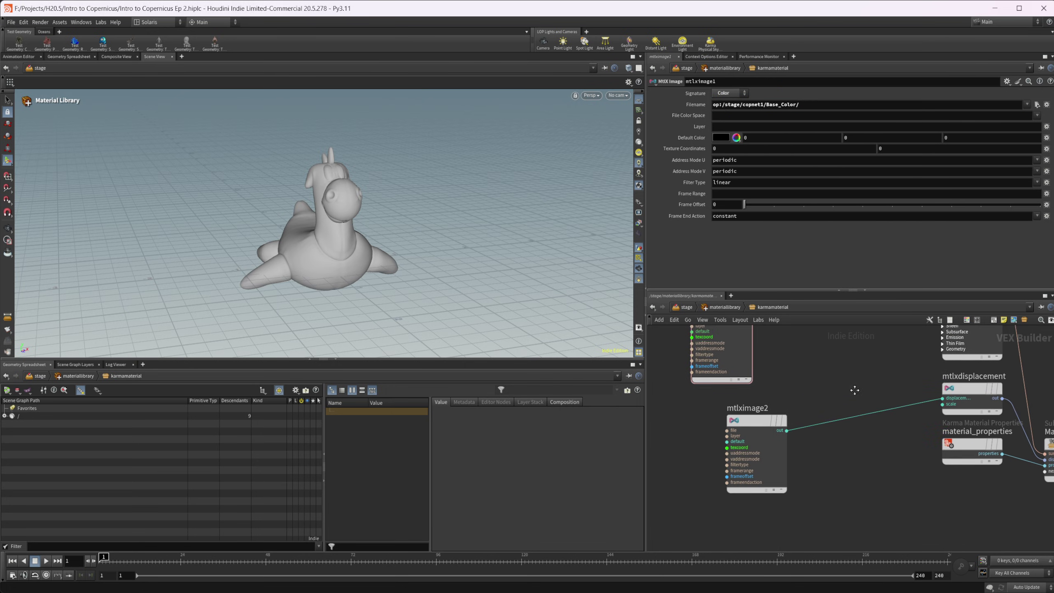
pyautogui.click(755, 421)
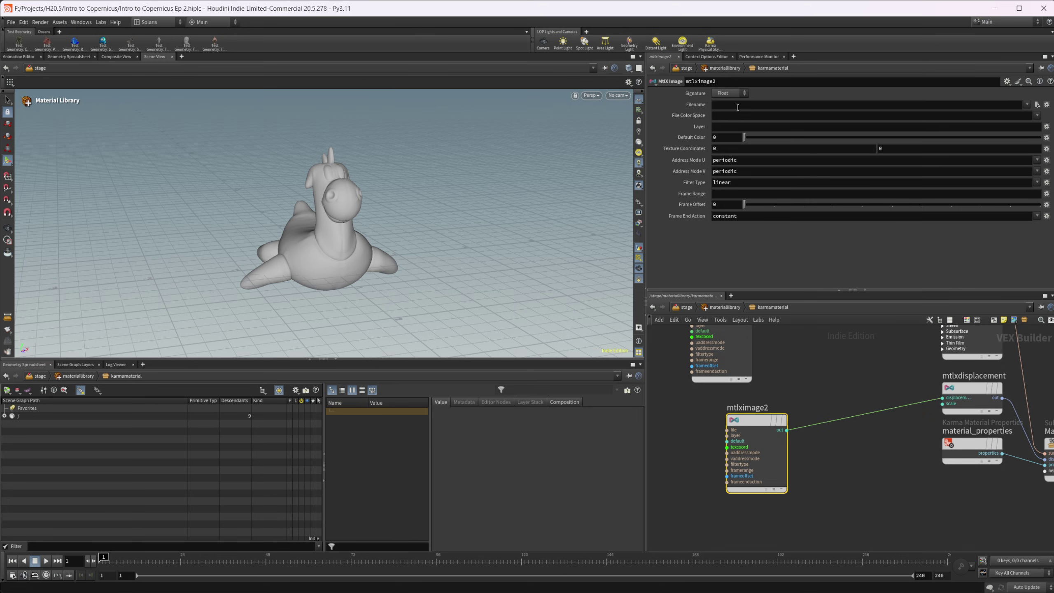
pyautogui.click(765, 104)
pyautogui.hotkey('ctrl', 'v')
pyautogui.press('BackSpace')
pyautogui.press('BackSpace')
pyautogui.press('BackSpace')
pyautogui.press('BackSpace')
pyautogui.press('BackSpace')
pyautogui.press('BackSpace')
pyautogui.press('BackSpace')
pyautogui.press('BackSpace')
pyautogui.press('BackSpace')
pyautogui.press('BackSpace')
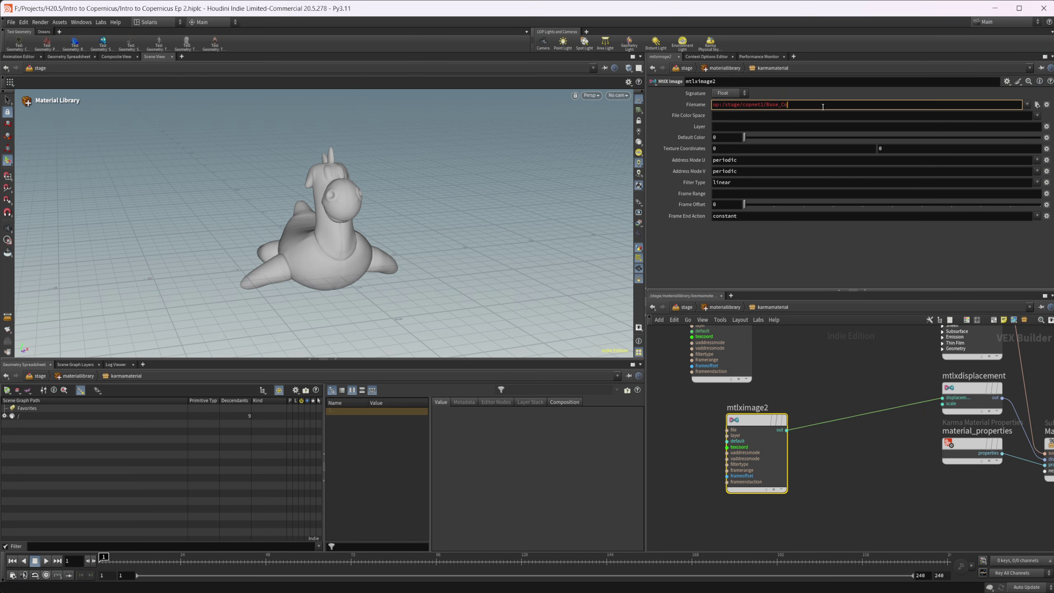
pyautogui.write('hei')
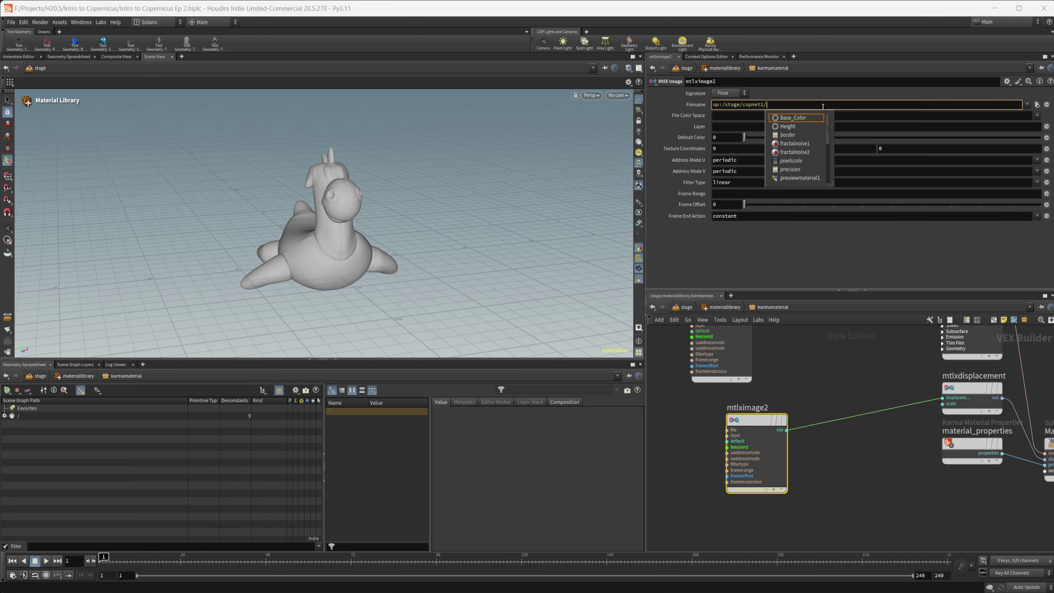
pyautogui.write('Height/')
pyautogui.press('Return')
pyautogui.press('Return')
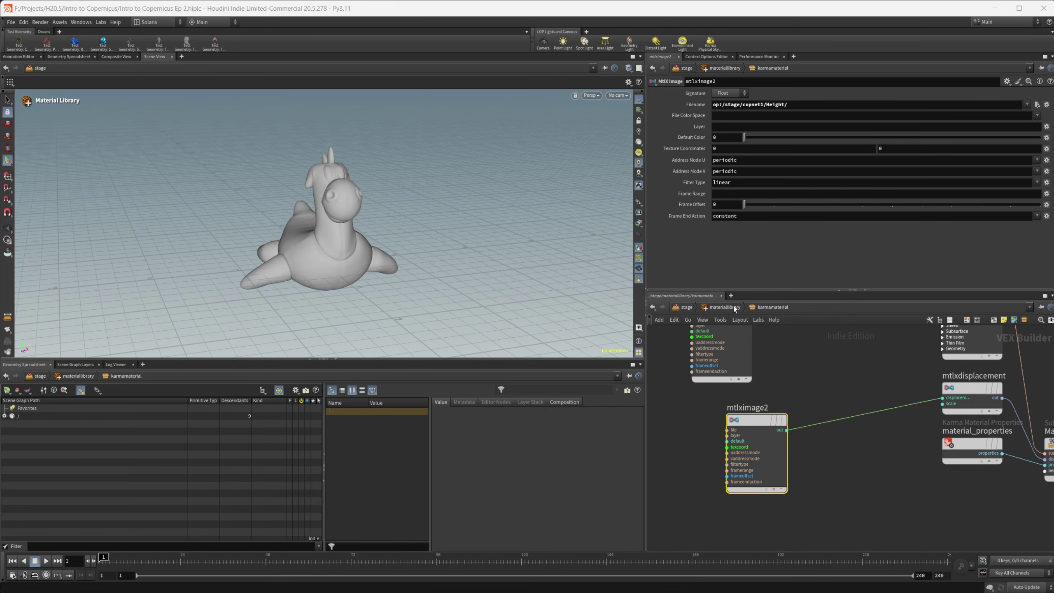
# Back at the stage level, add a materiallinker rule assigning karmamaterial to the sopcreate primitive
pyautogui.press('u')
pyautogui.press('u')
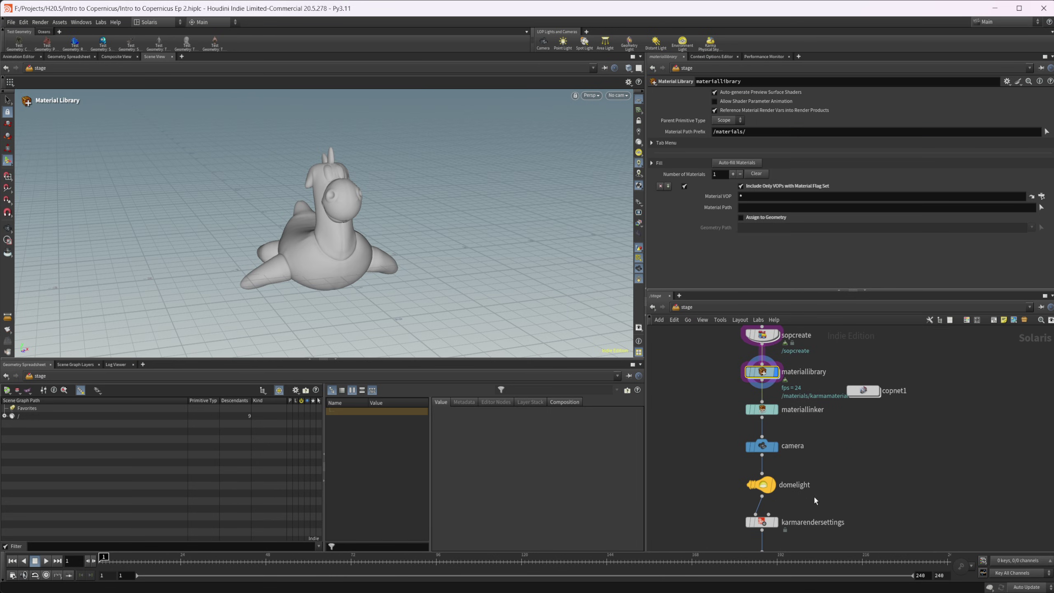
pyautogui.click(757, 423)
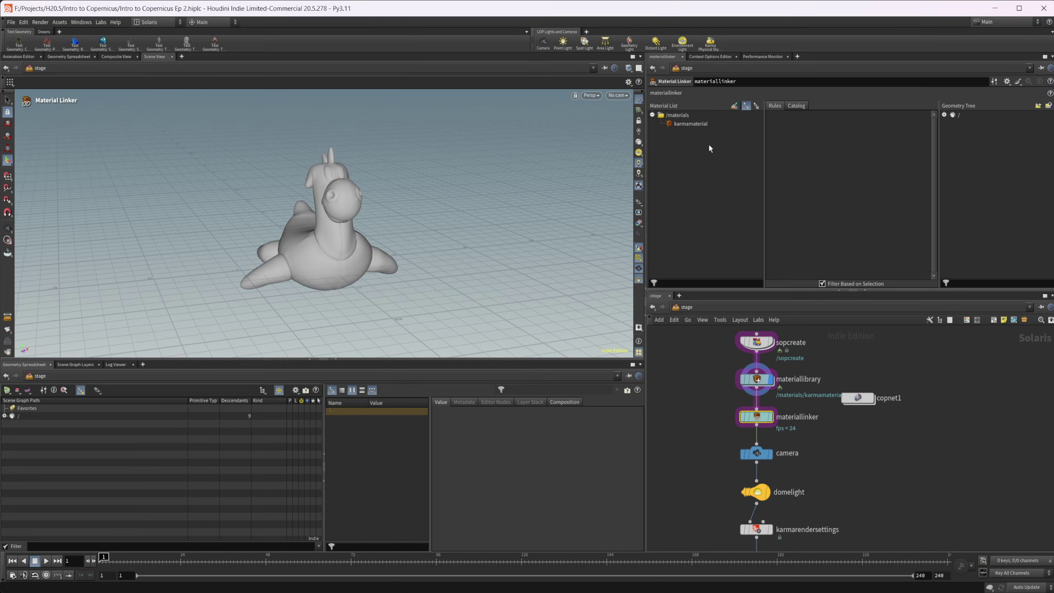
pyautogui.moveTo(691, 123); pyautogui.dragTo(872, 154)
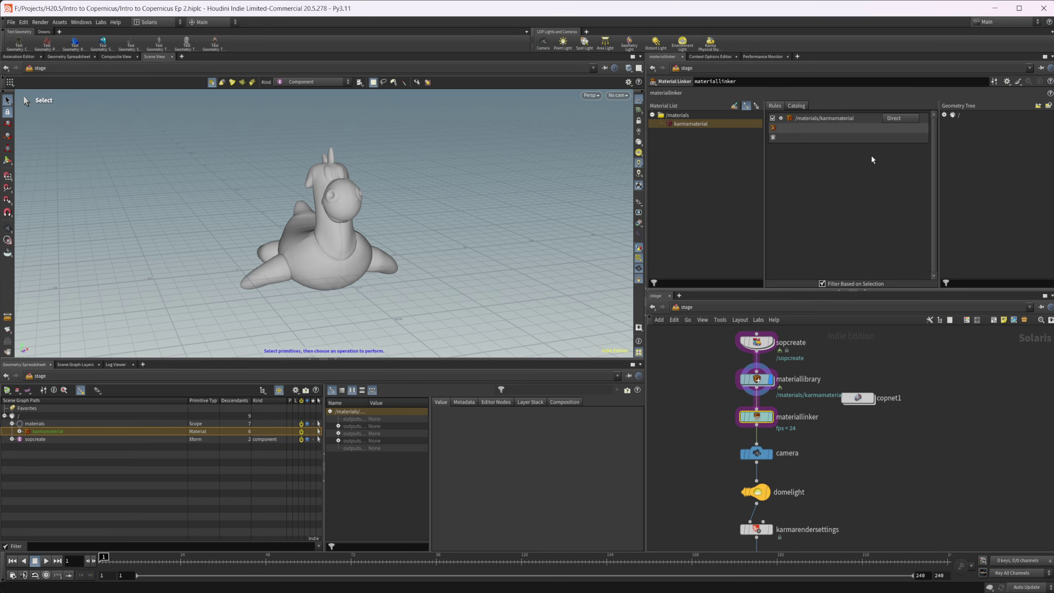
pyautogui.click(944, 115)
pyautogui.click(971, 134)
pyautogui.moveTo(972, 134); pyautogui.dragTo(813, 127)
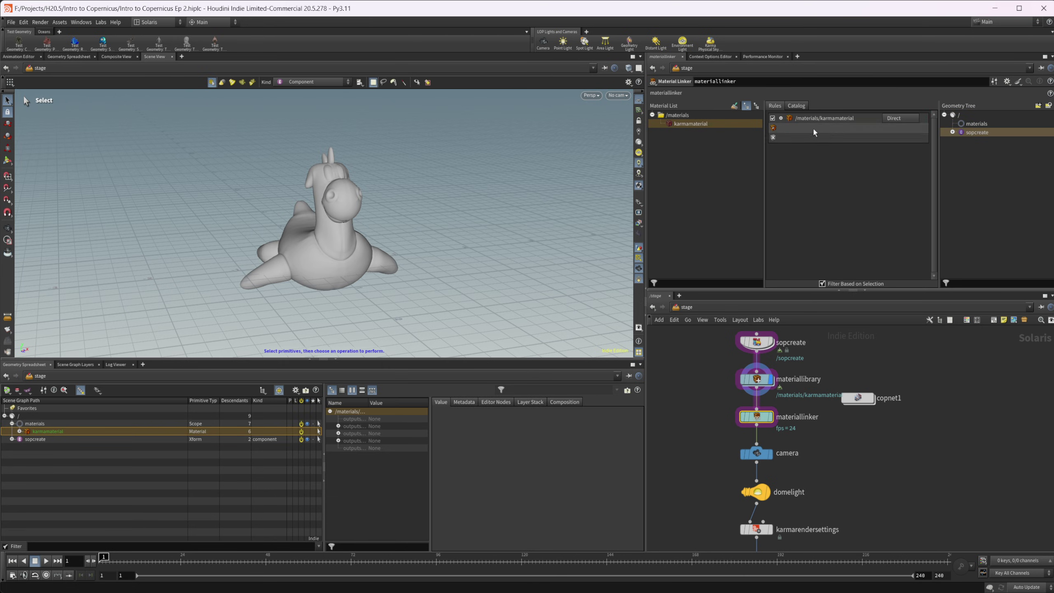
# Set the display flag on karmarendersettings and inspect the textured, displaced toy in the viewport
pyautogui.moveTo(894, 482); pyautogui.dragTo(893, 393, button='middle')
pyautogui.moveTo(763, 441)
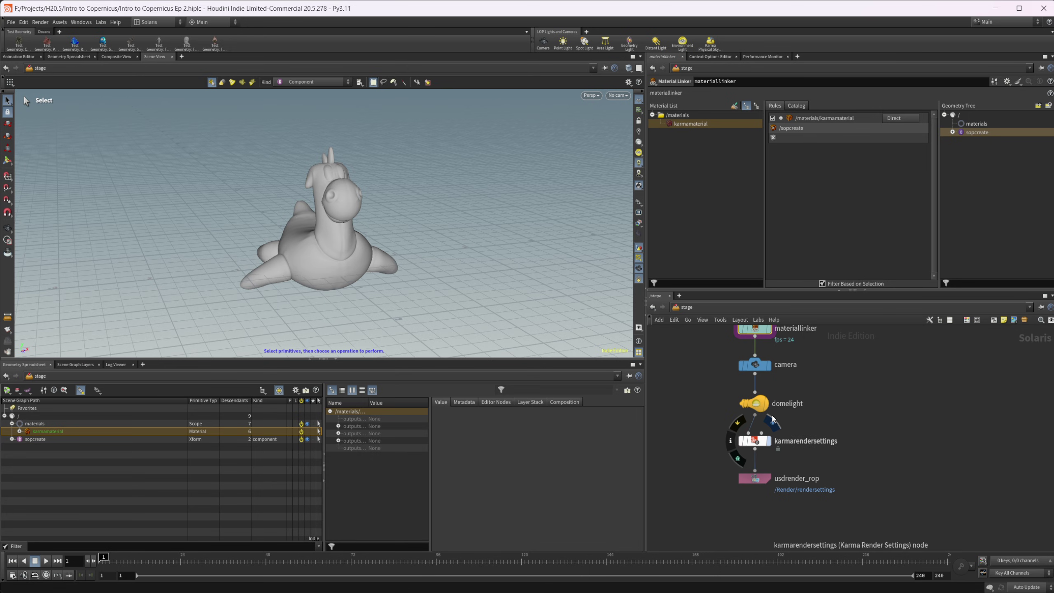
pyautogui.click(772, 422)
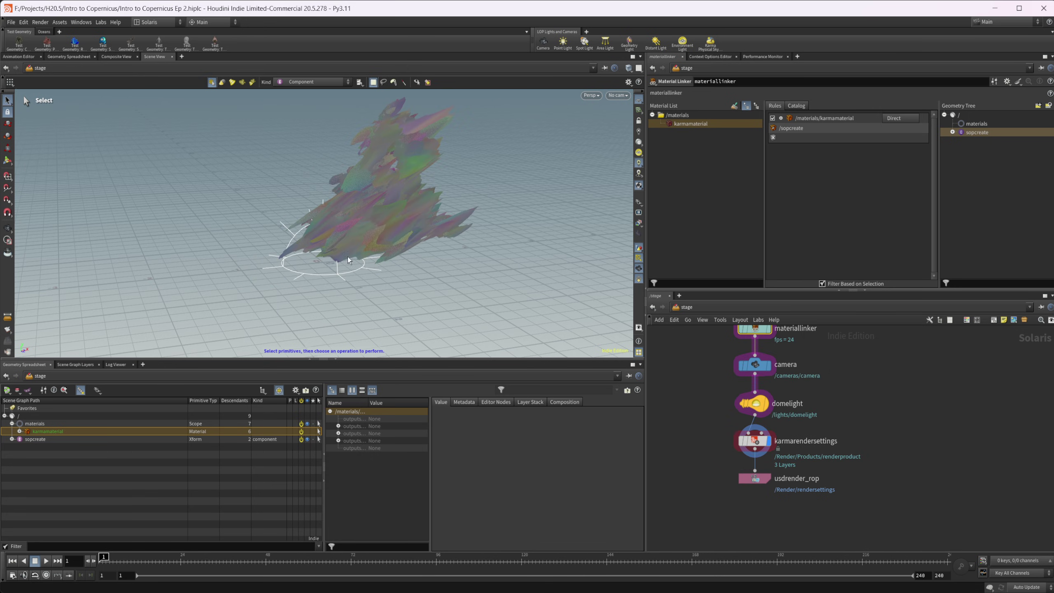
pyautogui.moveTo(331, 240)
pyautogui.keyDown('alt'); pyautogui.mouseDown()
pyautogui.moveTo(309, 274)
pyautogui.moveTo(324, 244)
pyautogui.mouseUp(); pyautogui.keyUp('alt')
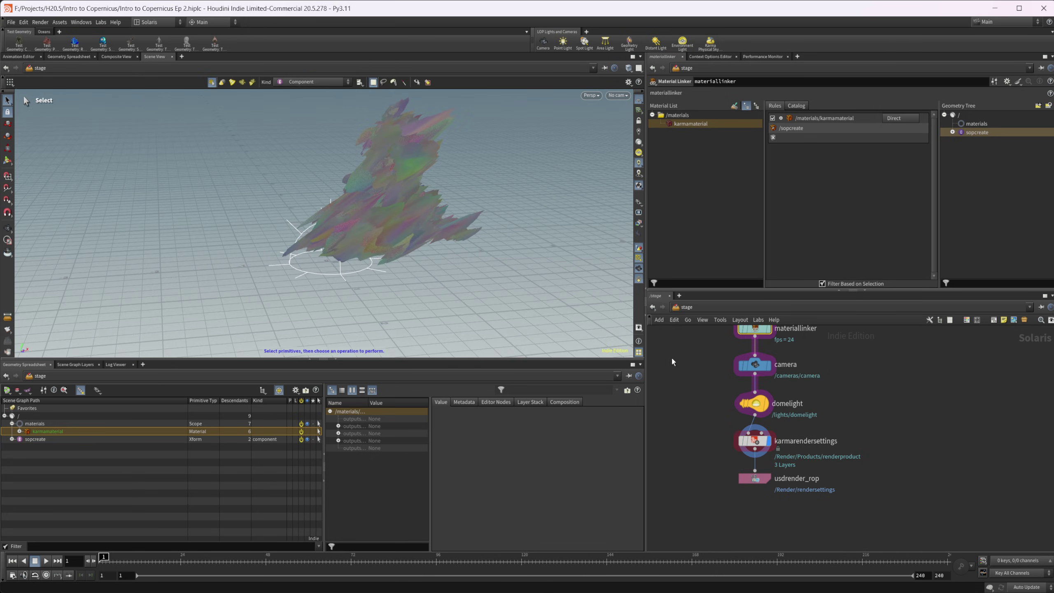
pyautogui.moveTo(821, 428); pyautogui.dragTo(818, 465, button='middle')
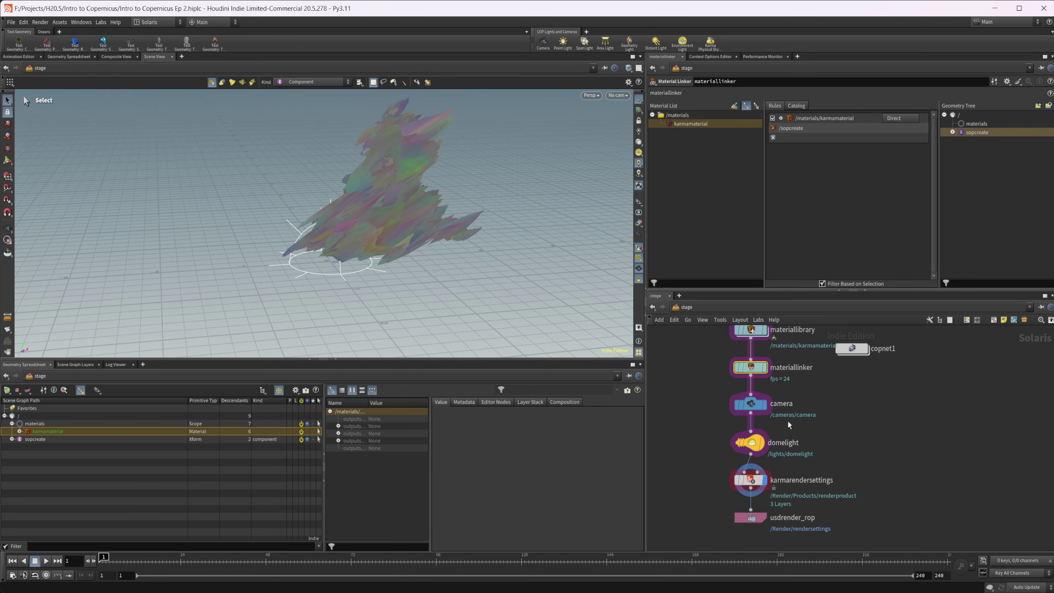
# Inside materiallibrary's karmamaterial, set mtlxdisplacement's Scale to 0.1
pyautogui.moveTo(791, 424); pyautogui.dragTo(666, 455, button='middle')
pyautogui.doubleClick(756, 369)
pyautogui.doubleClick(782, 439)
pyautogui.click(851, 404)
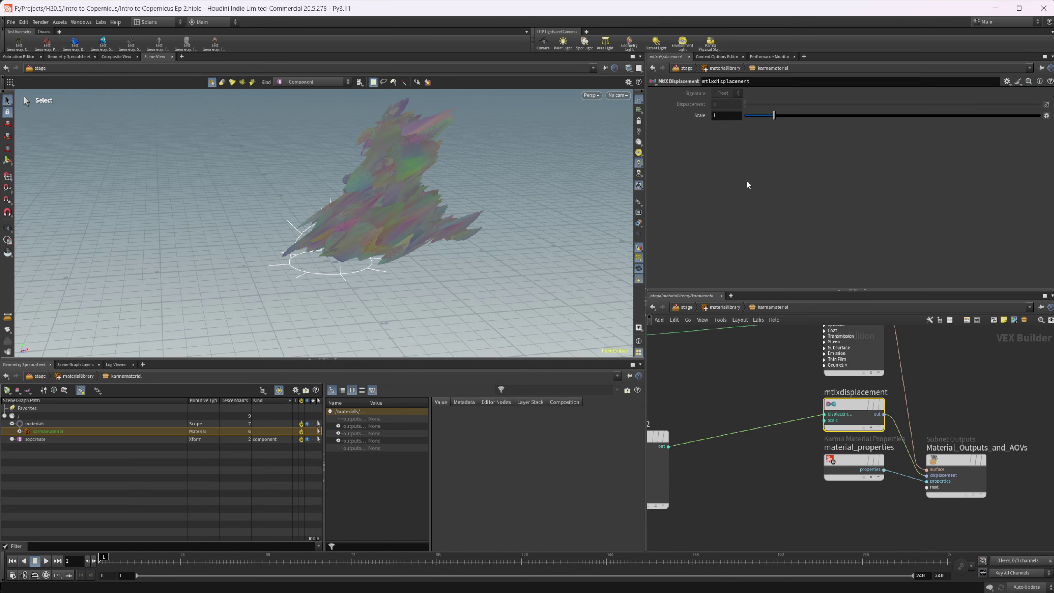
pyautogui.click(730, 119)
pyautogui.write('.1')
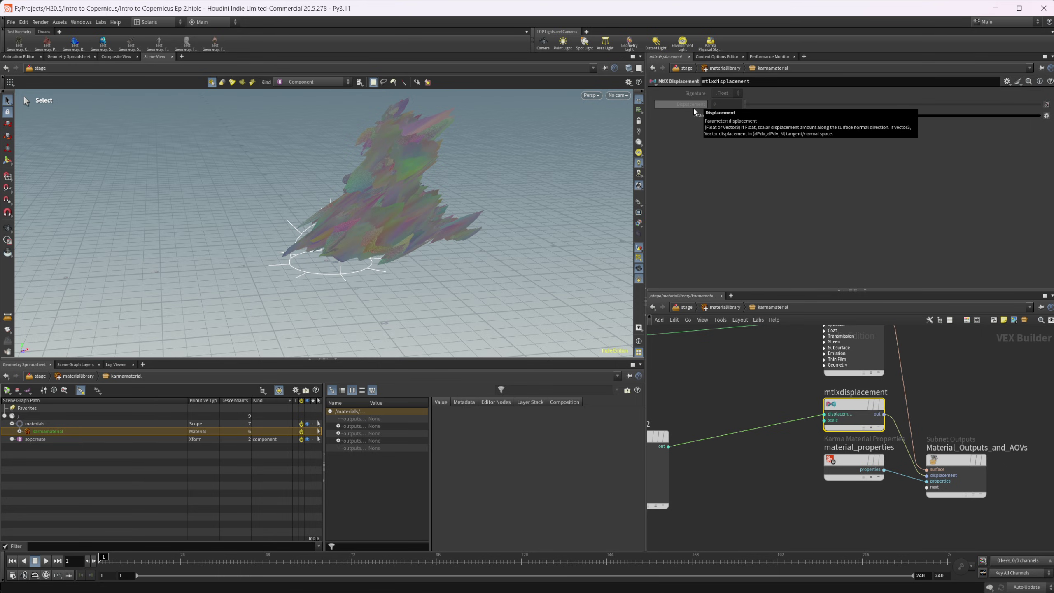
pyautogui.press('Return')
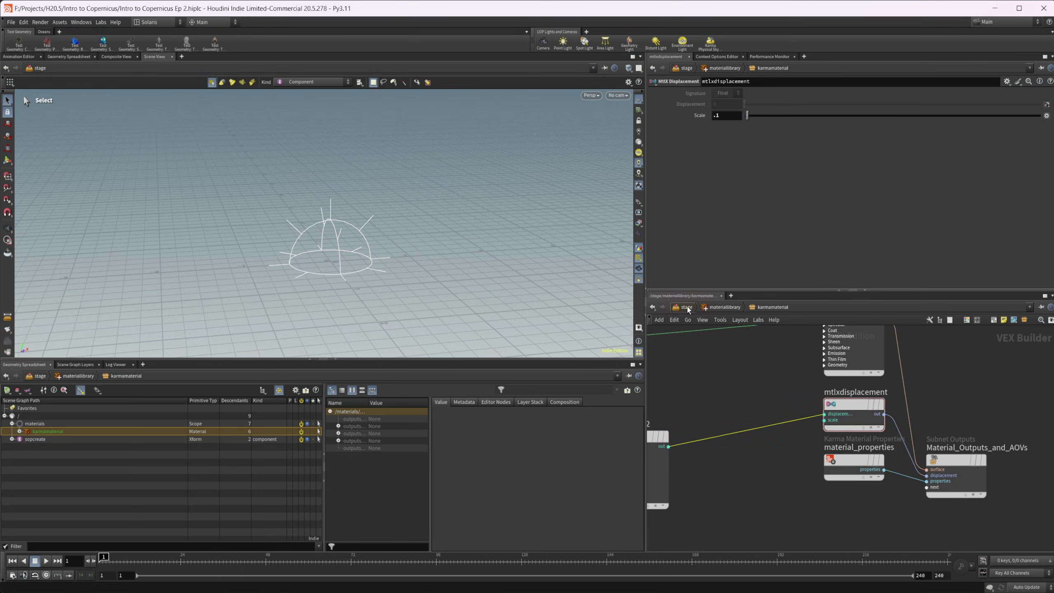
# Return to the stage level and orbit the viewport around the displaced toy
pyautogui.click(686, 307)
pyautogui.scroll(-2, 749, 408)
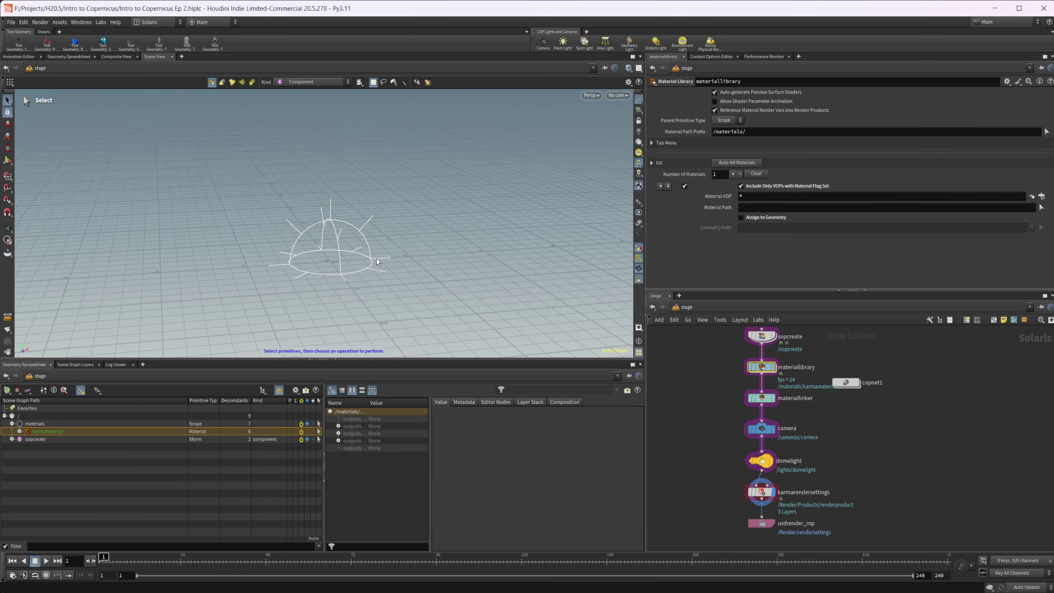
pyautogui.click(101, 23)
pyautogui.click(119, 56)
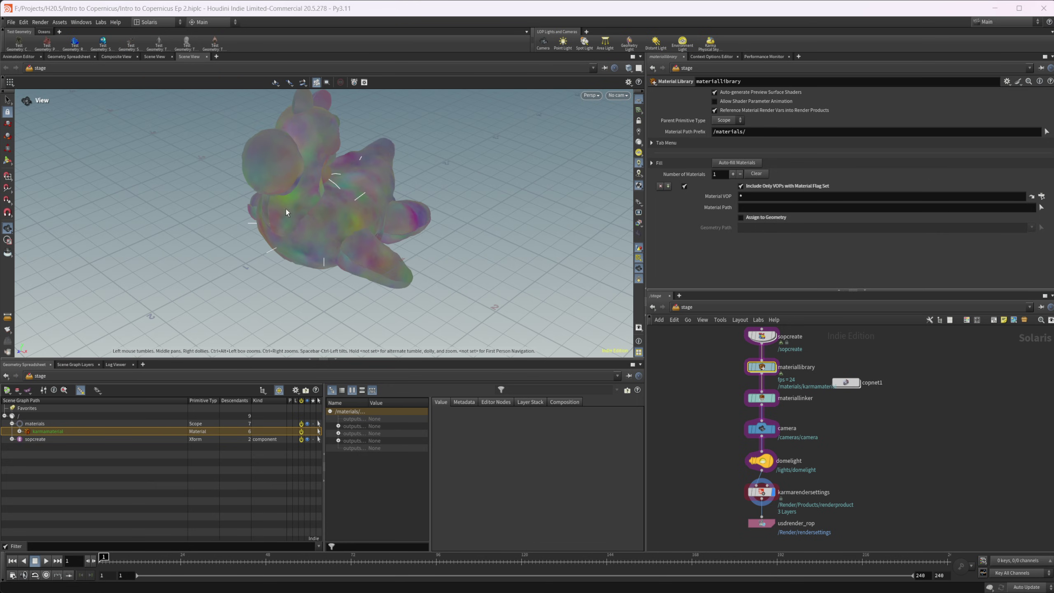
pyautogui.moveTo(316, 260); pyautogui.dragTo(375, 224)
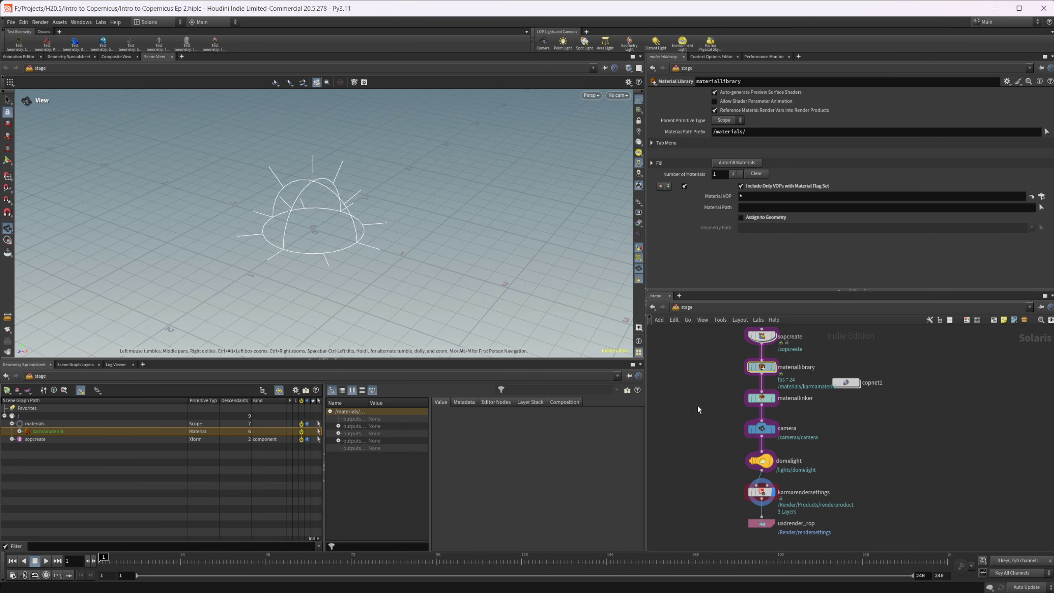
# Look through /cameras/camera in the viewport and switch its renderer to Karma XPU
pyautogui.click(618, 95)
pyautogui.click(639, 118)
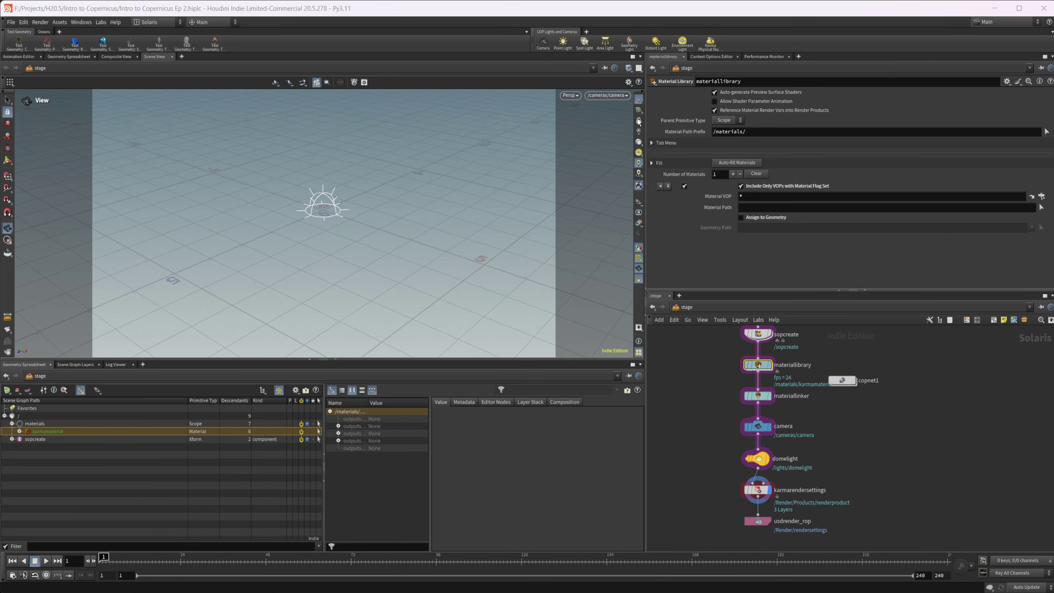
pyautogui.moveTo(737, 478); pyautogui.dragTo(733, 478, button='middle')
pyautogui.click(571, 95)
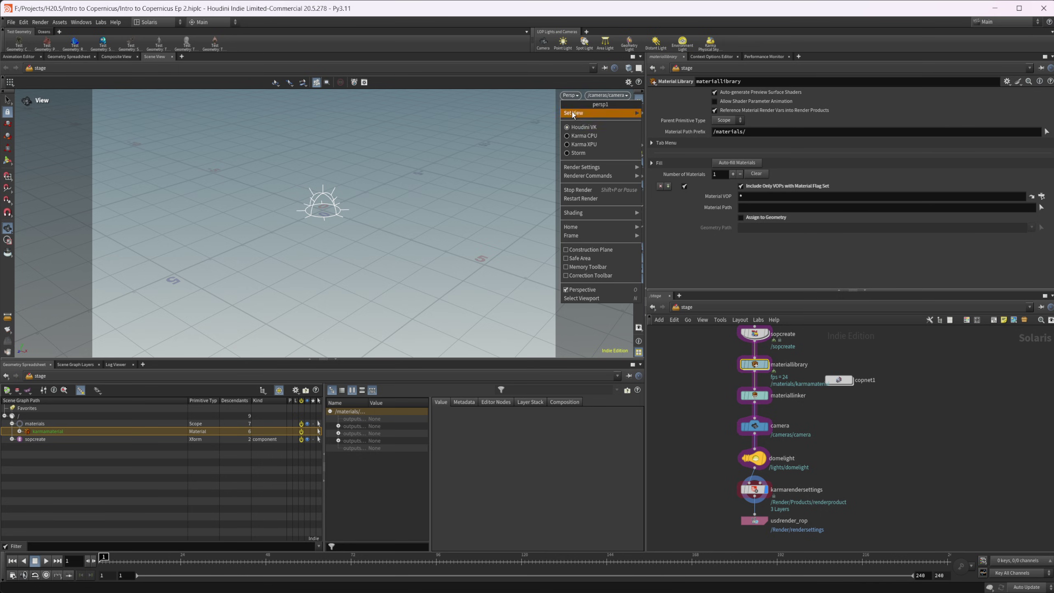
pyautogui.click(590, 155)
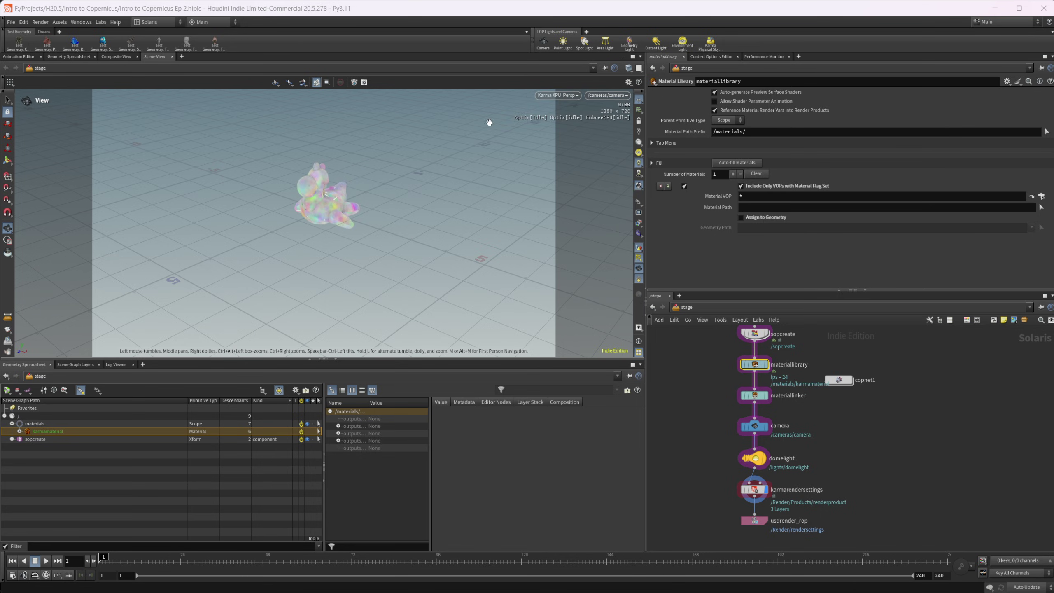
# Lock the camera to the view, reframe the toy closer up, and set the viewport renderer to Houdini VK
pyautogui.click(639, 121)
pyautogui.moveTo(305, 188); pyautogui.dragTo(703, 200, button='right')
pyautogui.moveTo(342, 293); pyautogui.dragTo(369, 309)
pyautogui.moveTo(369, 309); pyautogui.dragTo(300, 313, button='middle')
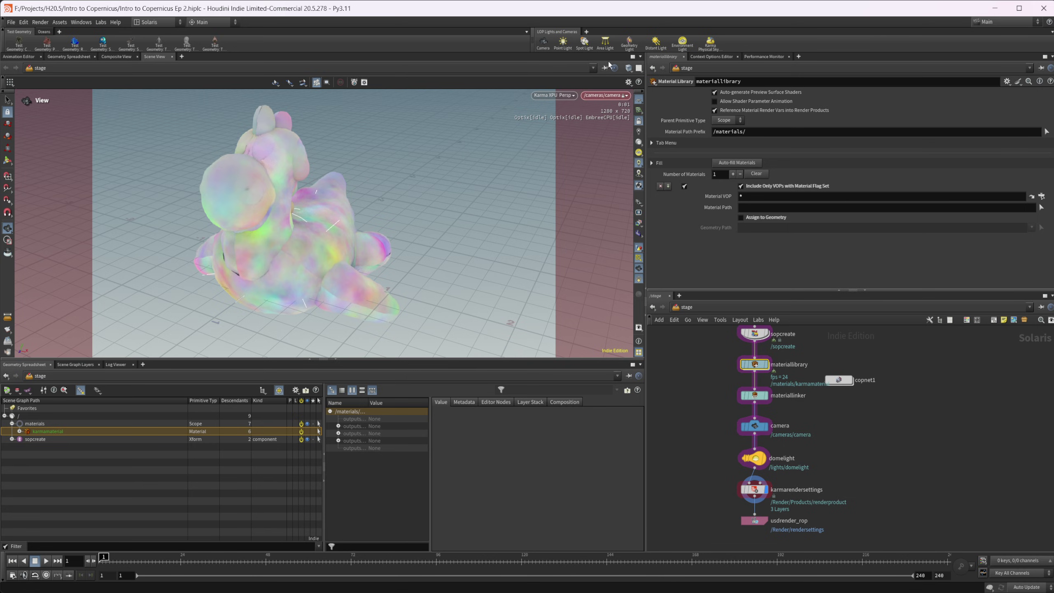
pyautogui.click(557, 96)
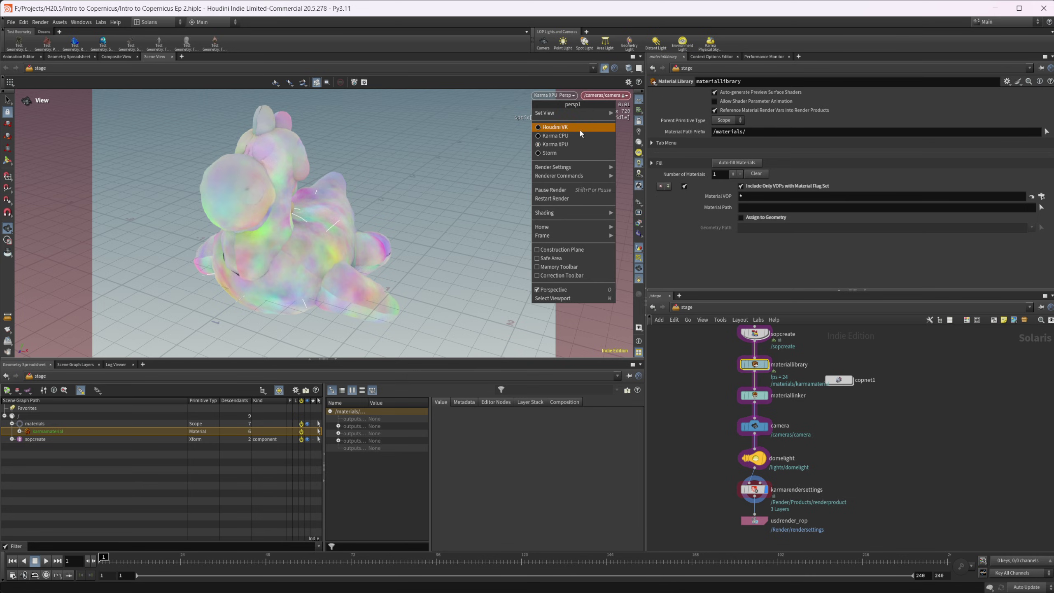
pyautogui.click(558, 127)
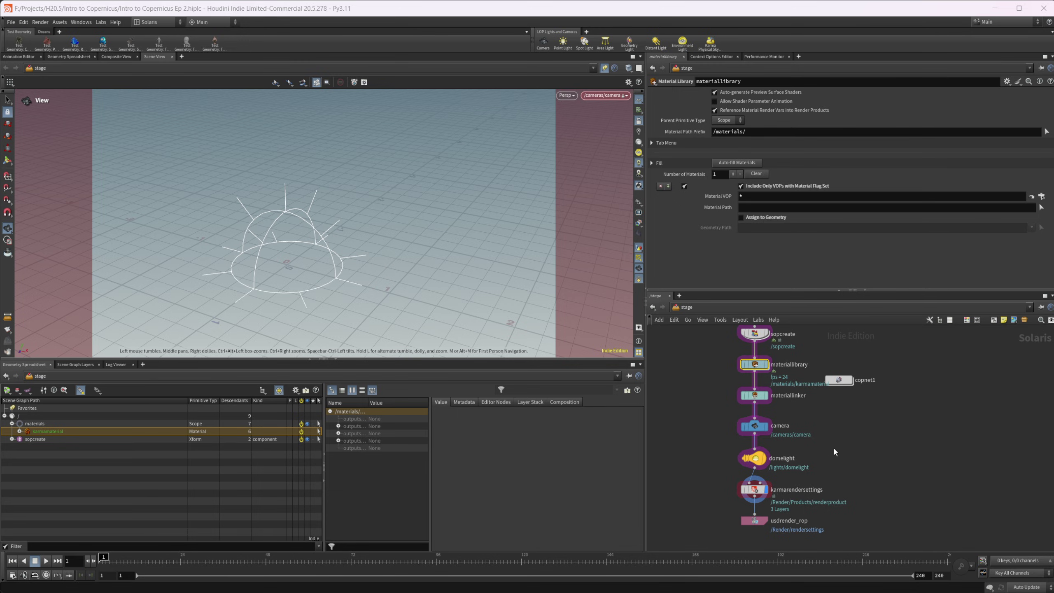
# Look into copnet1, then move the stage's display flag to sopcreate and on to materiallibrary
pyautogui.doubleClick(838, 379)
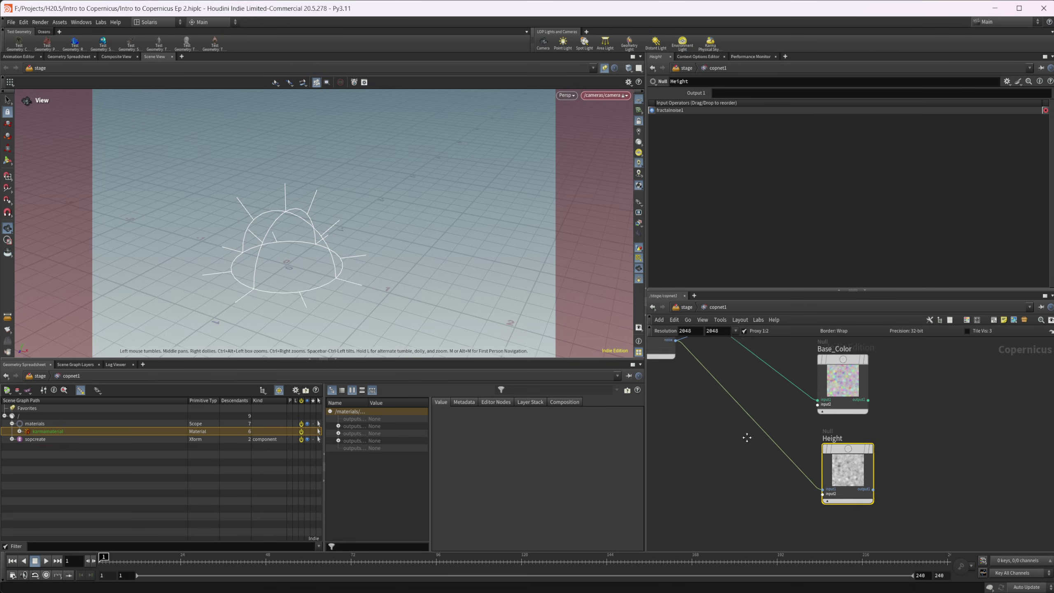
pyautogui.click(686, 307)
pyautogui.moveTo(724, 454); pyautogui.dragTo(722, 459, button='middle')
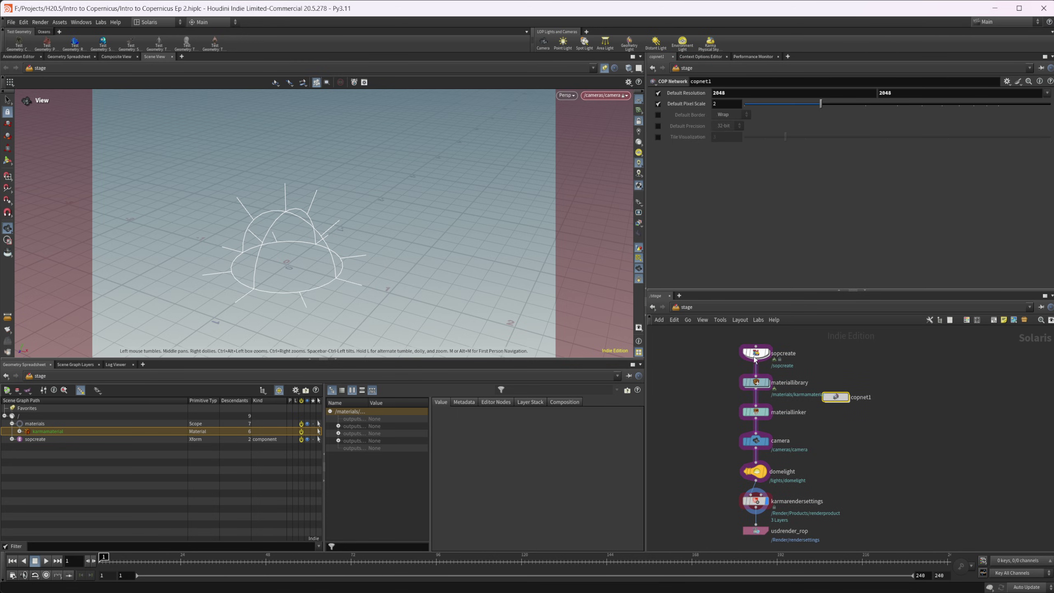
pyautogui.click(768, 353)
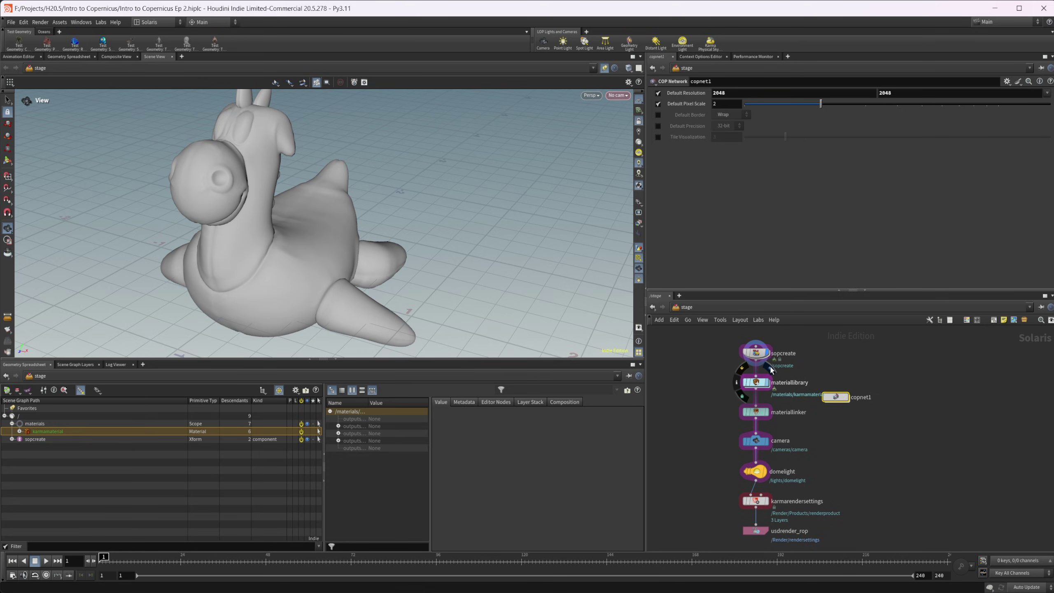
pyautogui.click(763, 384)
# View copnet1's node network, then return to the stage level and set the display flag on karmarendersettings
pyautogui.doubleClick(835, 398)
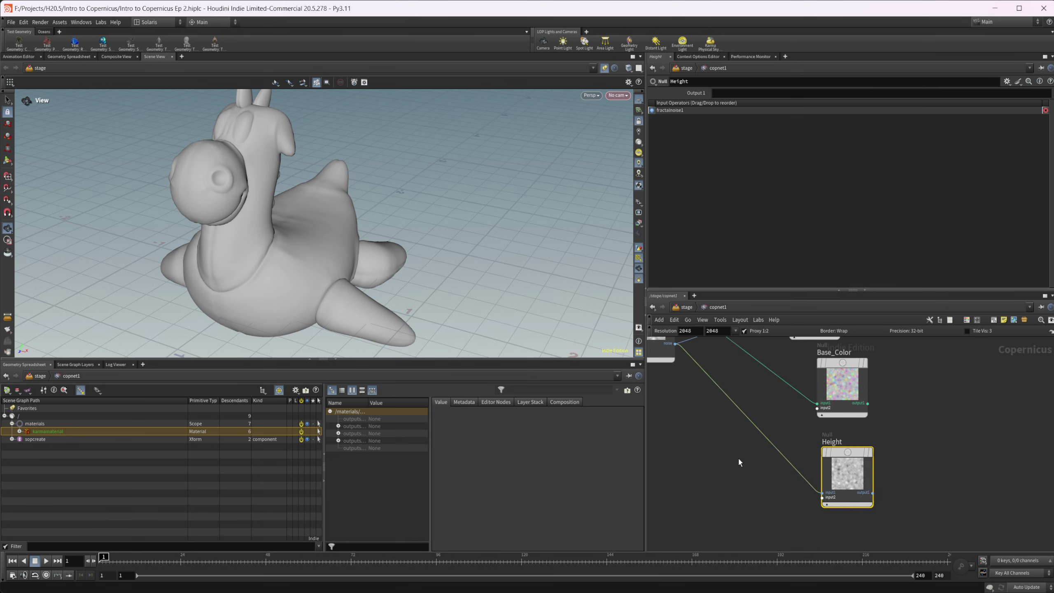
pyautogui.moveTo(791, 502); pyautogui.dragTo(750, 549, button='middle')
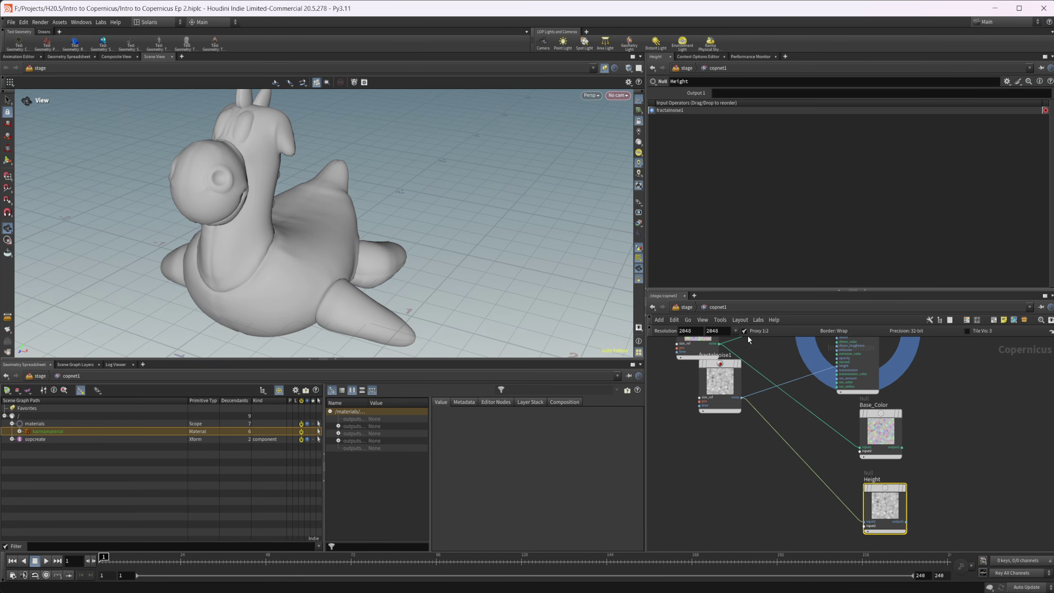
pyautogui.click(688, 308)
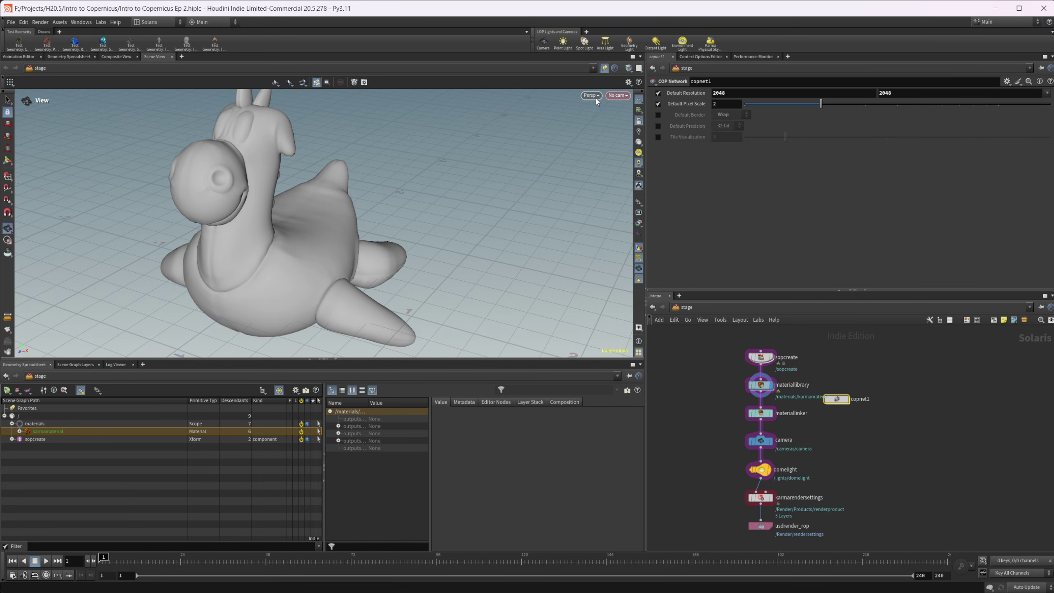
pyautogui.click(779, 496)
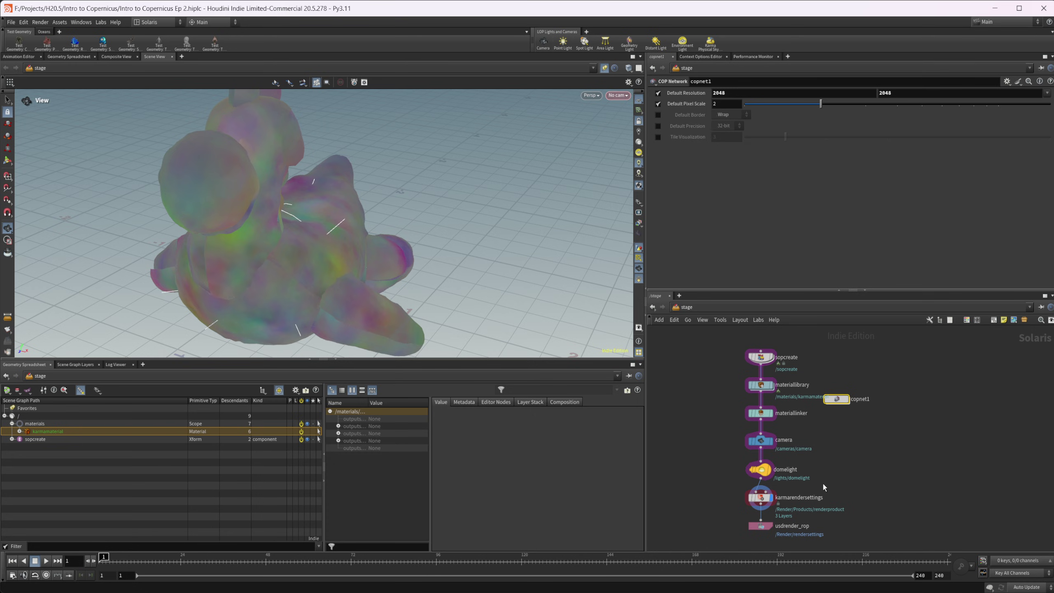
# Inside copnet1, space fractalnoise1 and fractalnoise2 apart and set fractalnoise2's Signature to Mono
pyautogui.doubleClick(836, 399)
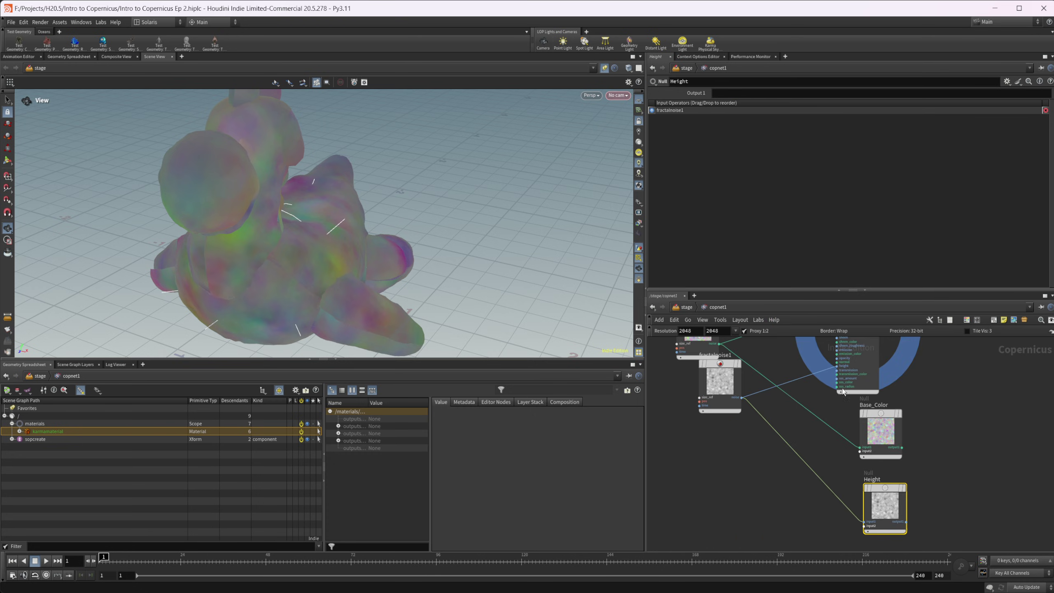
pyautogui.moveTo(803, 489); pyautogui.dragTo(752, 551, button='middle')
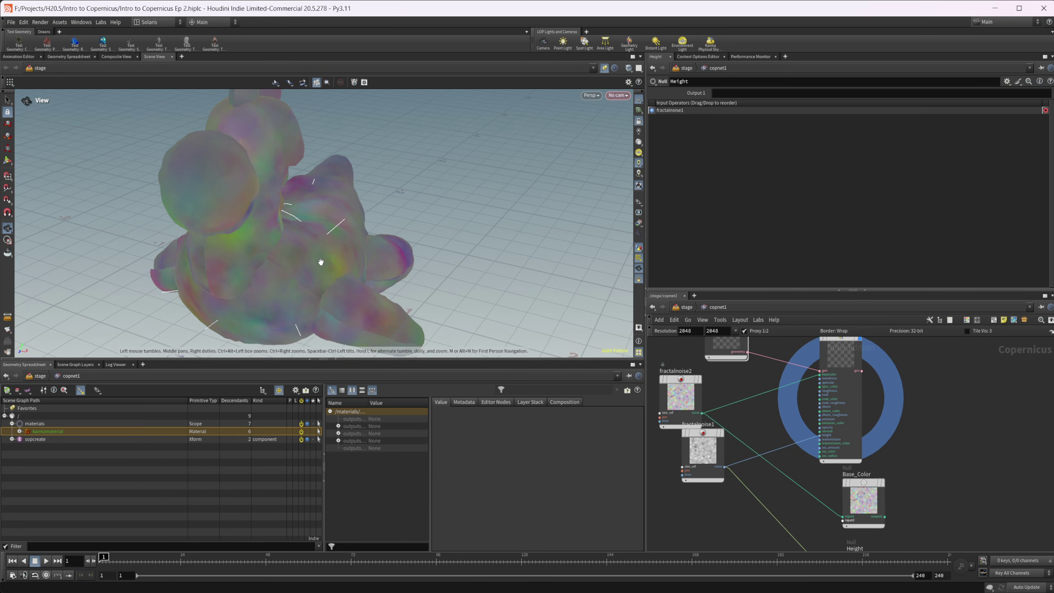
pyautogui.moveTo(320, 261); pyautogui.dragTo(252, 254)
pyautogui.scroll(-1, 252, 254)
pyautogui.moveTo(706, 473); pyautogui.dragTo(732, 474, button='middle')
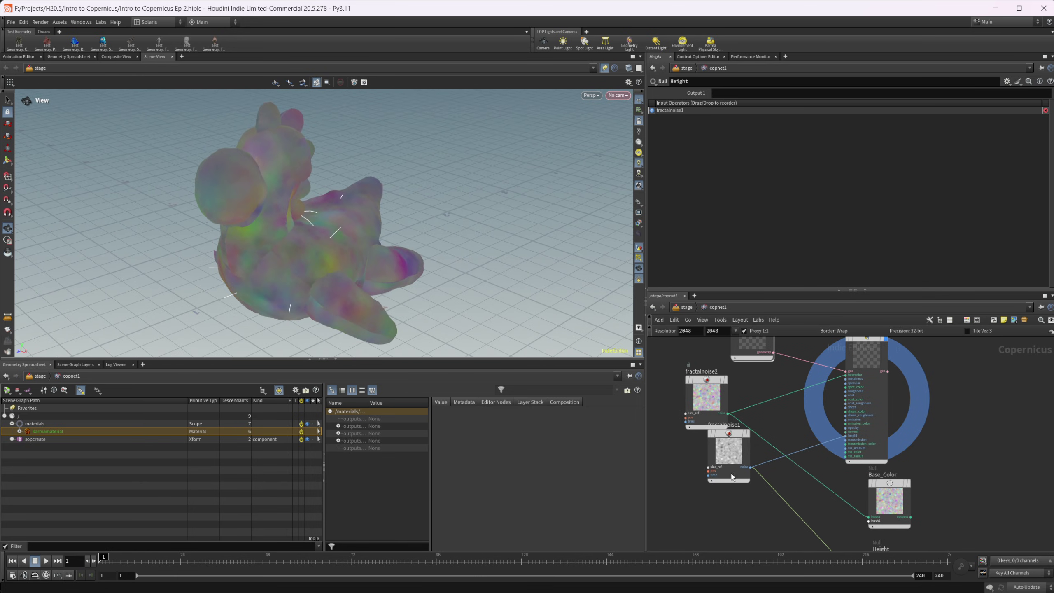
pyautogui.moveTo(732, 477); pyautogui.dragTo(701, 512)
pyautogui.moveTo(702, 395); pyautogui.dragTo(687, 391)
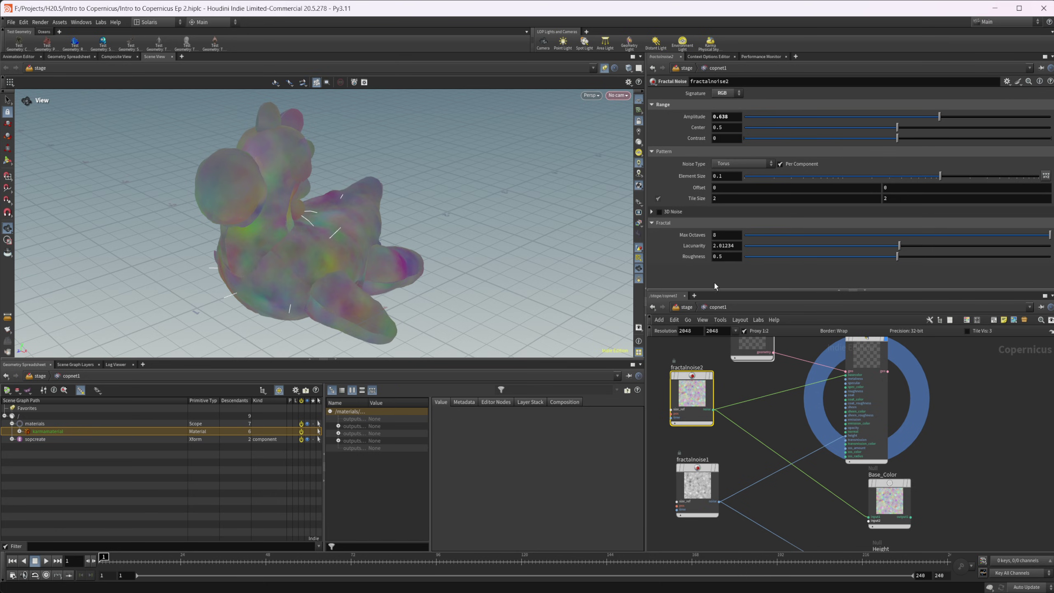
pyautogui.click(737, 93)
pyautogui.click(731, 103)
pyautogui.press('Tab')
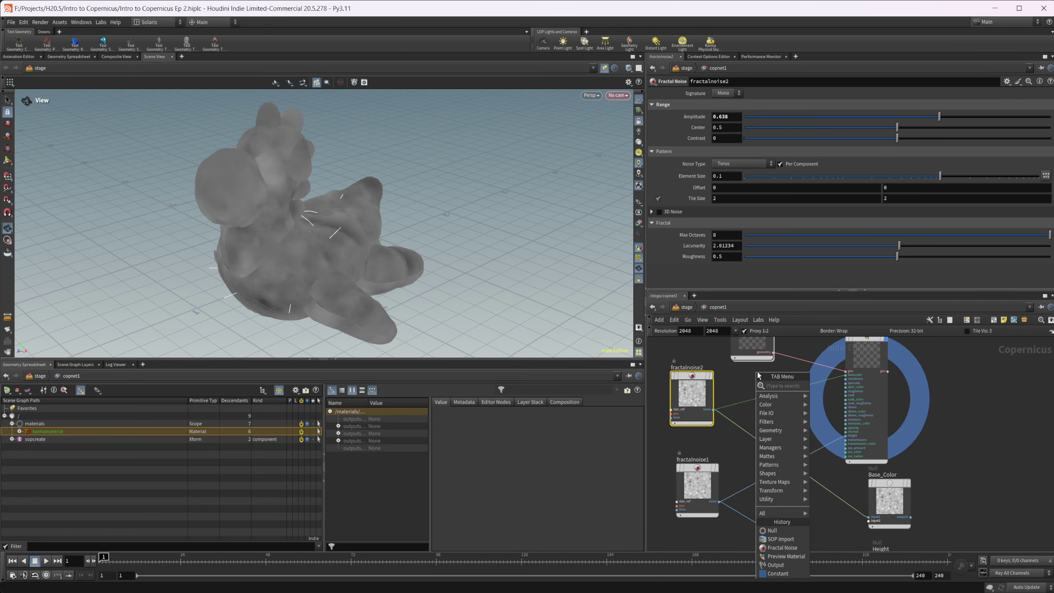
pyautogui.write('ramp')
pyautogui.press('Return')
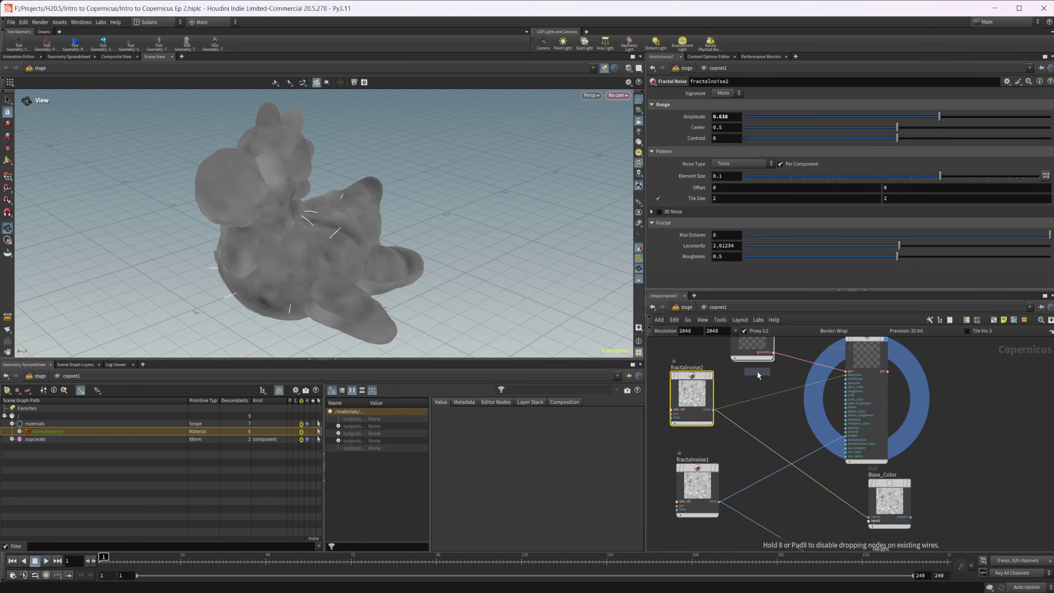
pyautogui.press('Escape')
# Insert a Ramp RGB node on the wire between fractalnoise2 and Base_Color
pyautogui.press('Tab')
pyautogui.write('ramp')
pyautogui.press('Down')
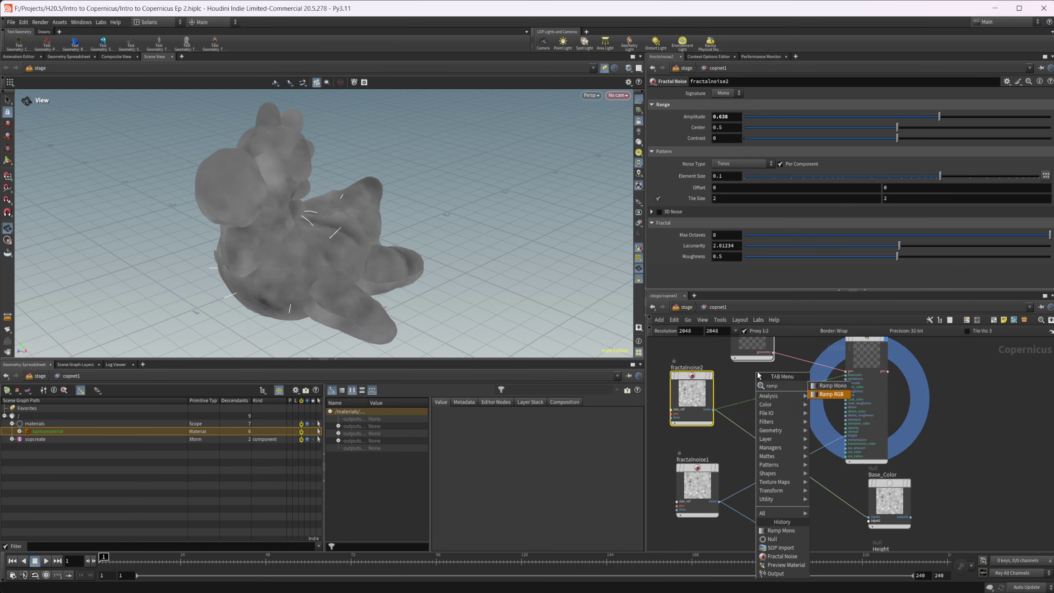
pyautogui.press('Return')
pyautogui.click(762, 443)
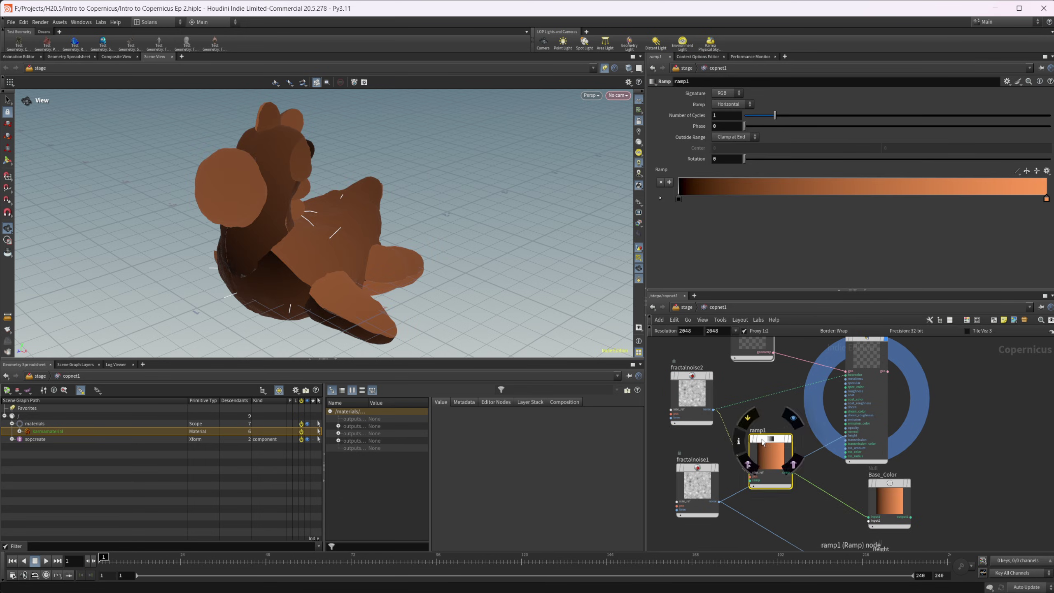
pyautogui.moveTo(762, 443); pyautogui.dragTo(757, 410)
# Load the preset gradient running from pale through blue, purple and red back to pale into ramp1
pyautogui.click(1047, 170)
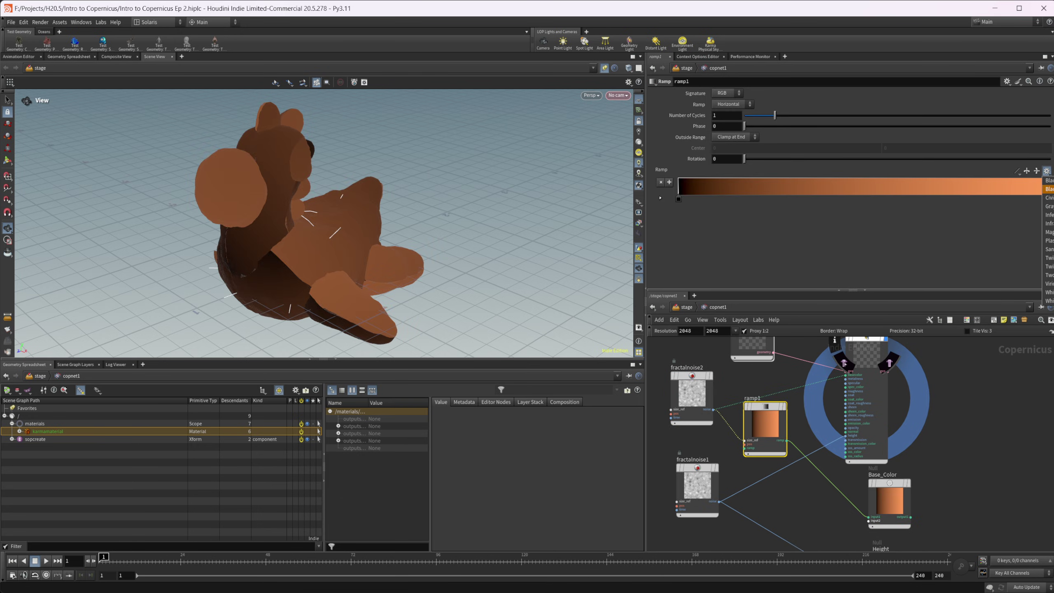
pyautogui.click(1048, 198)
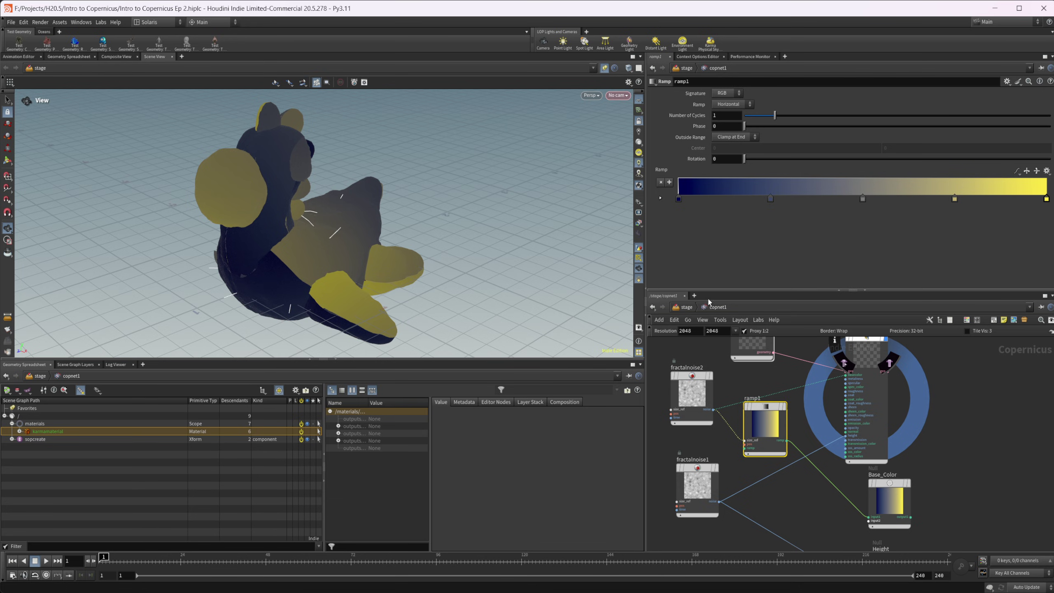
pyautogui.click(1047, 171)
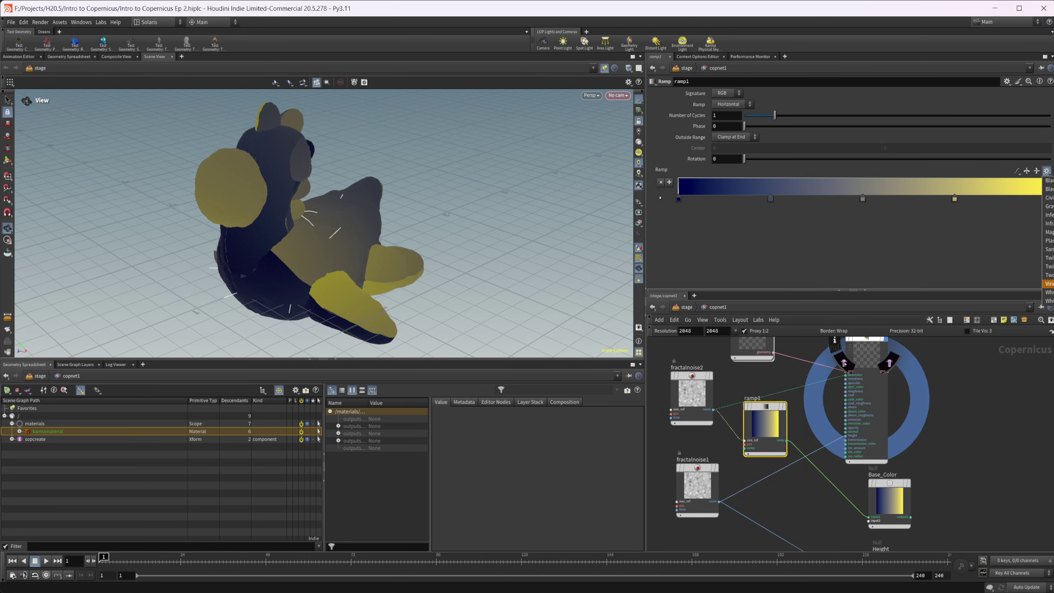
pyautogui.click(1049, 258)
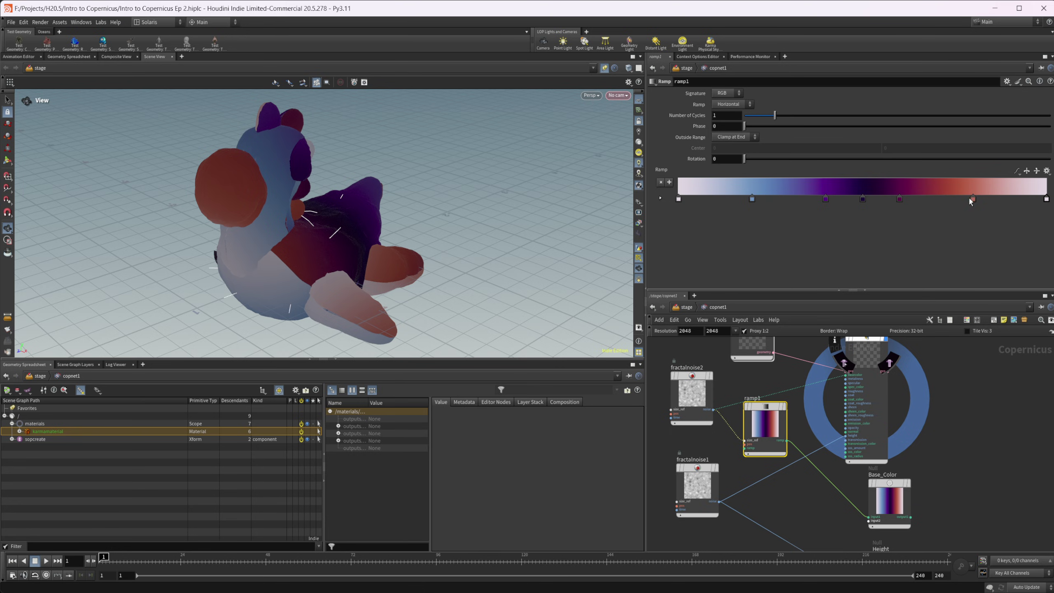
# Shift ramp1's five inner color stops toward the gradient's end so the pale and blue range widens
pyautogui.moveTo(972, 198); pyautogui.dragTo(994, 199)
pyautogui.moveTo(900, 198); pyautogui.dragTo(957, 198)
pyautogui.click(862, 201)
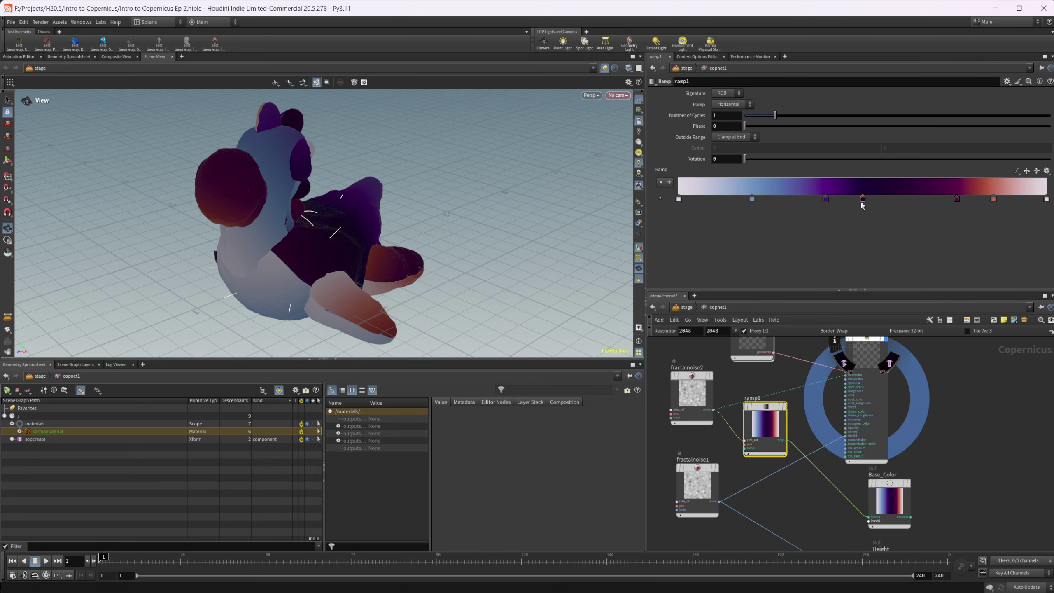
pyautogui.moveTo(862, 202); pyautogui.dragTo(906, 201)
pyautogui.moveTo(827, 199); pyautogui.dragTo(871, 199)
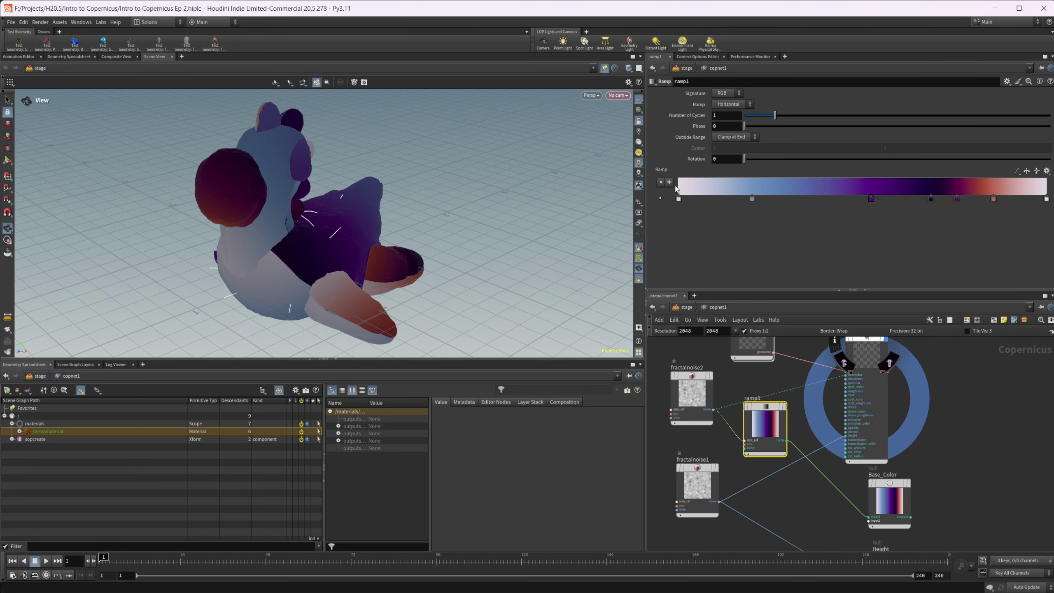
pyautogui.moveTo(752, 200); pyautogui.dragTo(831, 199)
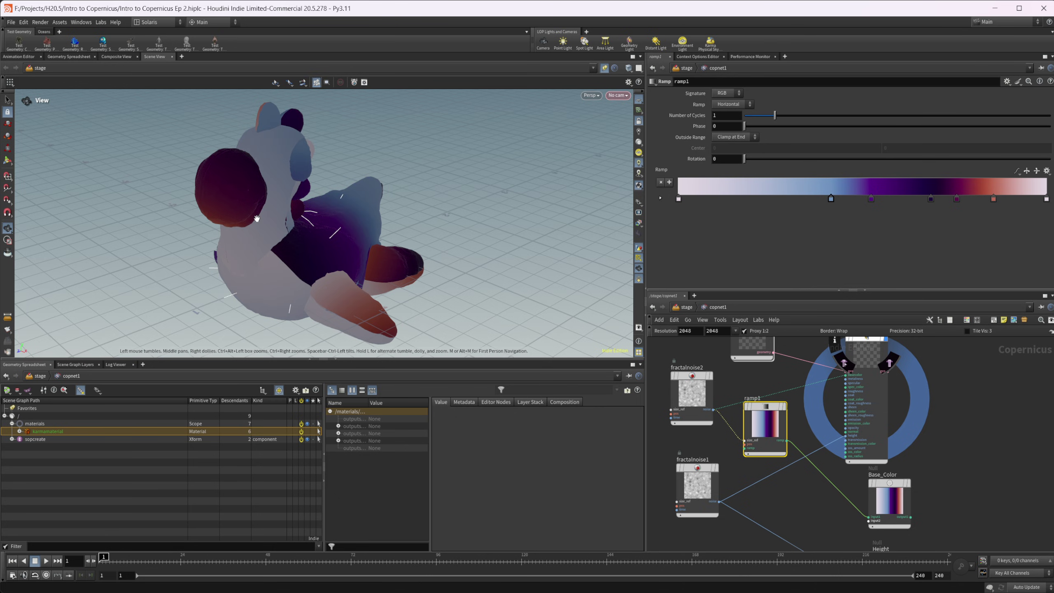
# Switch the viewport to Karma XPU and shift ramp1's red and purple stops further toward the gradient's end
pyautogui.click(593, 96)
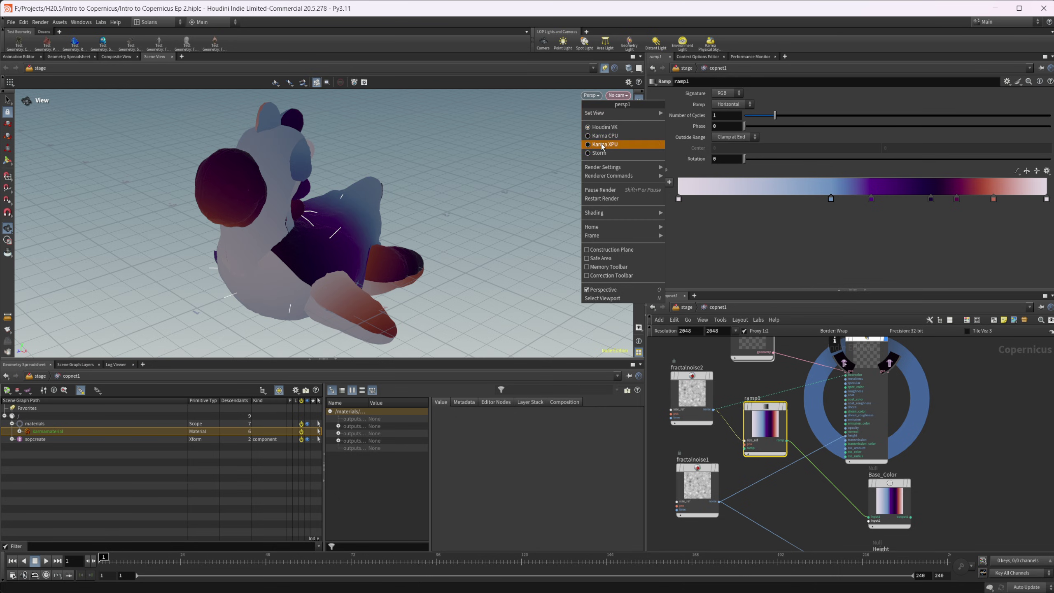
pyautogui.click(606, 146)
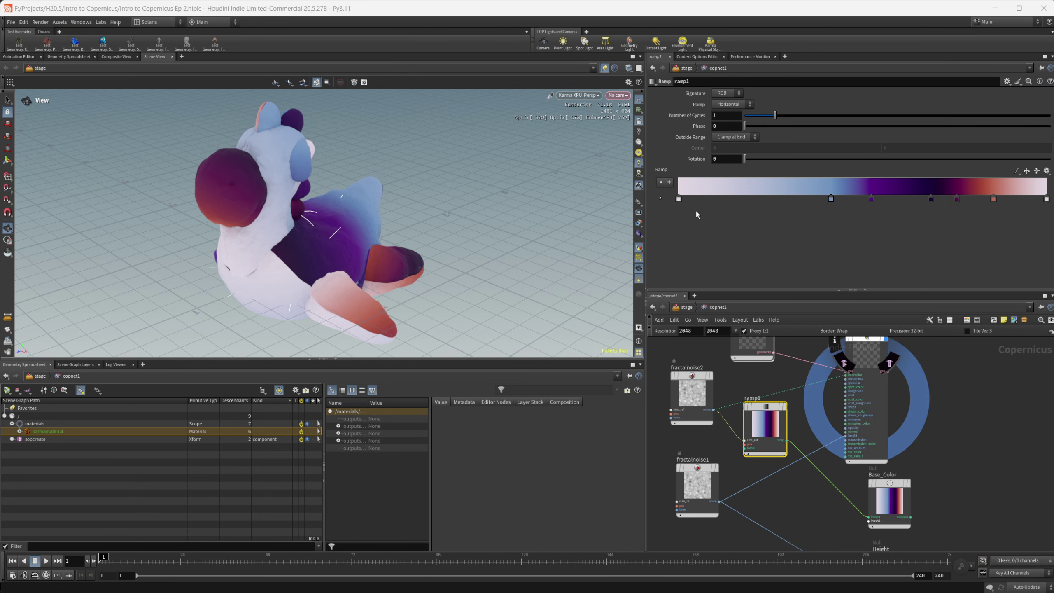
pyautogui.moveTo(994, 199); pyautogui.dragTo(1026, 200)
pyautogui.moveTo(957, 200)
pyautogui.mouseDown()
pyautogui.moveTo(989, 199)
pyautogui.moveTo(958, 198)
pyautogui.moveTo(971, 198)
pyautogui.mouseUp()
pyautogui.moveTo(871, 198); pyautogui.dragTo(938, 199)
# Set fractalnoise2's amplitude to about 0.803 and its tile size to -38 in both directions
pyautogui.click(692, 392)
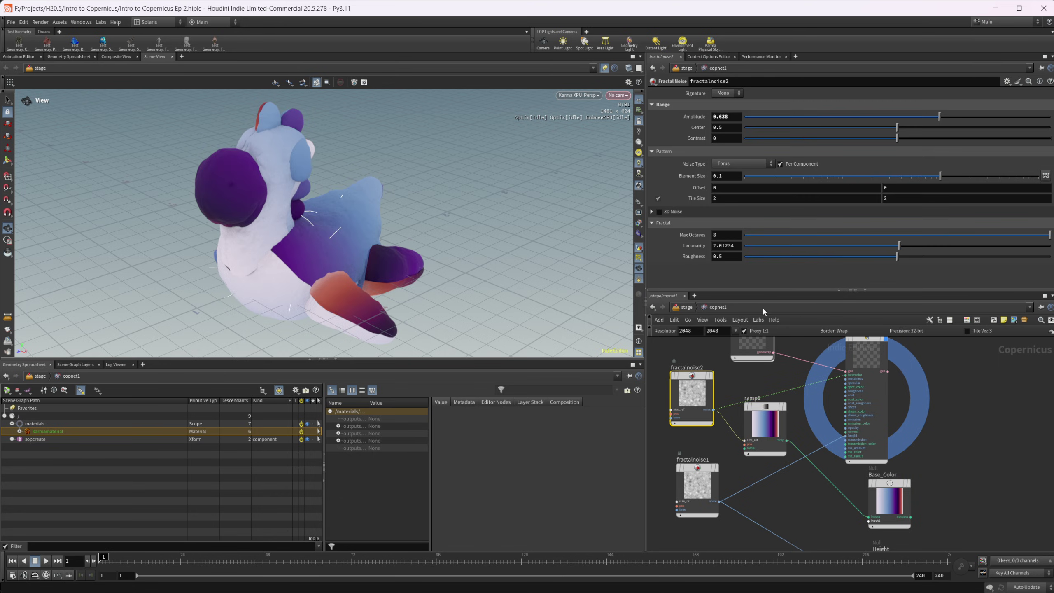
pyautogui.moveTo(939, 120); pyautogui.dragTo(990, 120)
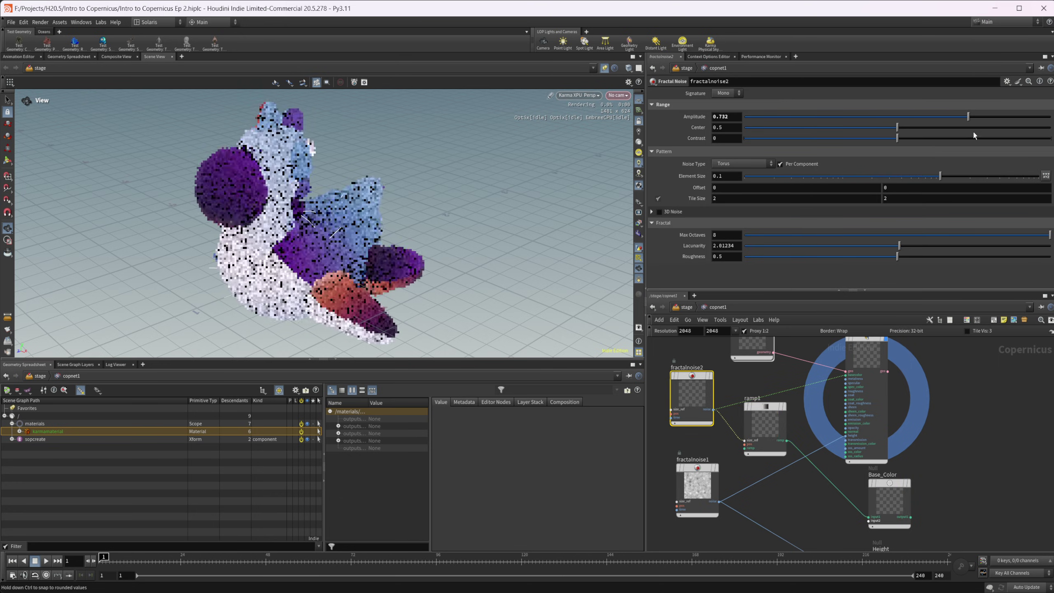
pyautogui.moveTo(772, 380)
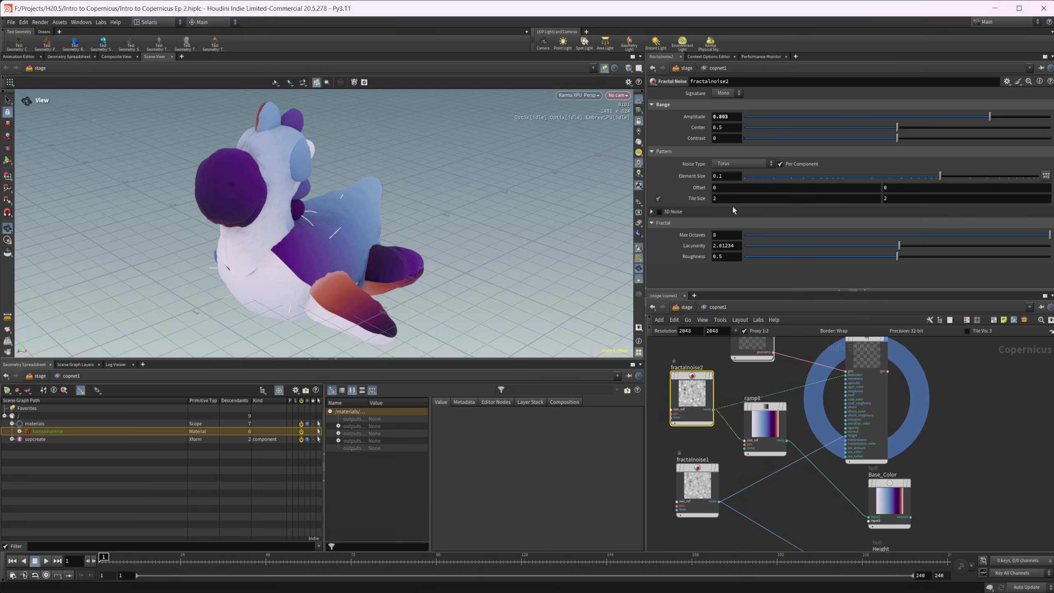
pyautogui.moveTo(684, 176); pyautogui.dragTo(649, 170, button='middle')
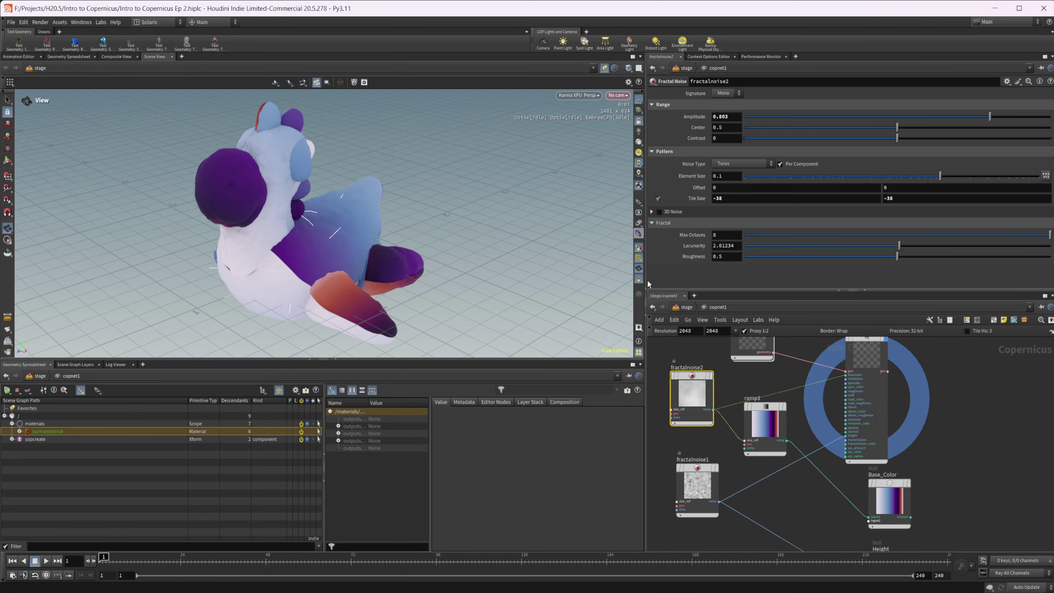
# Unpin the scene view so it follows the network into copnet1, and orbit around the material preview
pyautogui.moveTo(940, 435); pyautogui.dragTo(938, 481, button='middle')
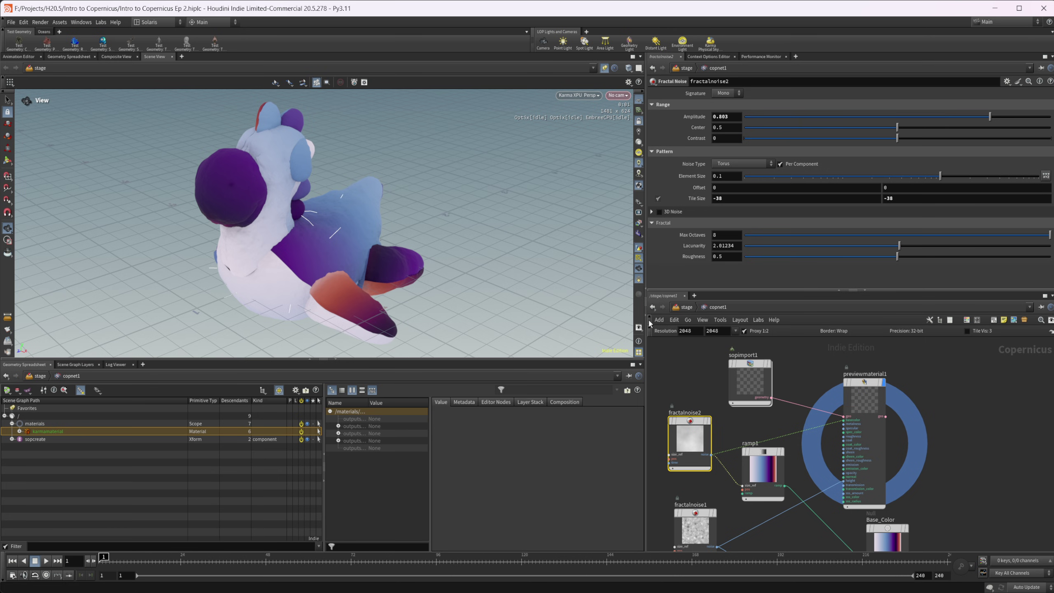
pyautogui.click(604, 69)
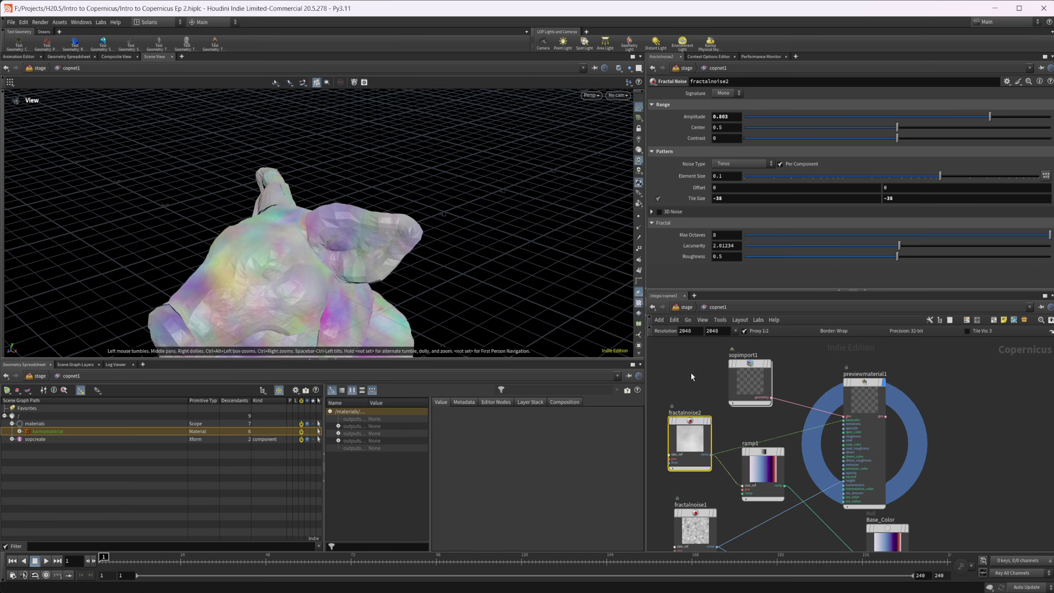
pyautogui.moveTo(921, 442); pyautogui.dragTo(921, 409, button='middle')
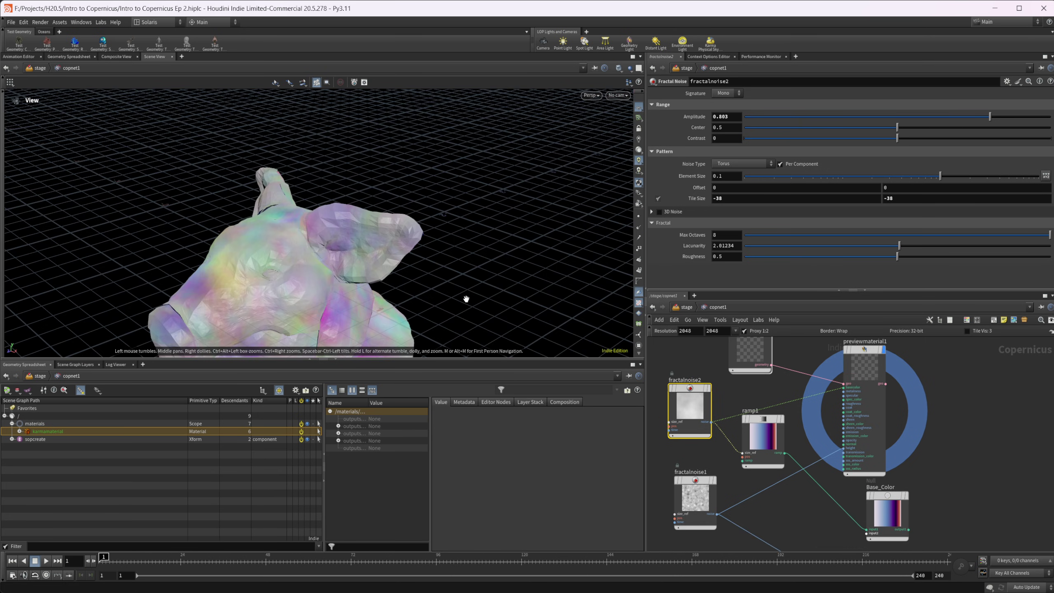
pyautogui.moveTo(399, 260); pyautogui.dragTo(400, 255, button='middle')
pyautogui.moveTo(400, 255); pyautogui.dragTo(368, 249)
pyautogui.moveTo(805, 392); pyautogui.dragTo(798, 429, button='middle')
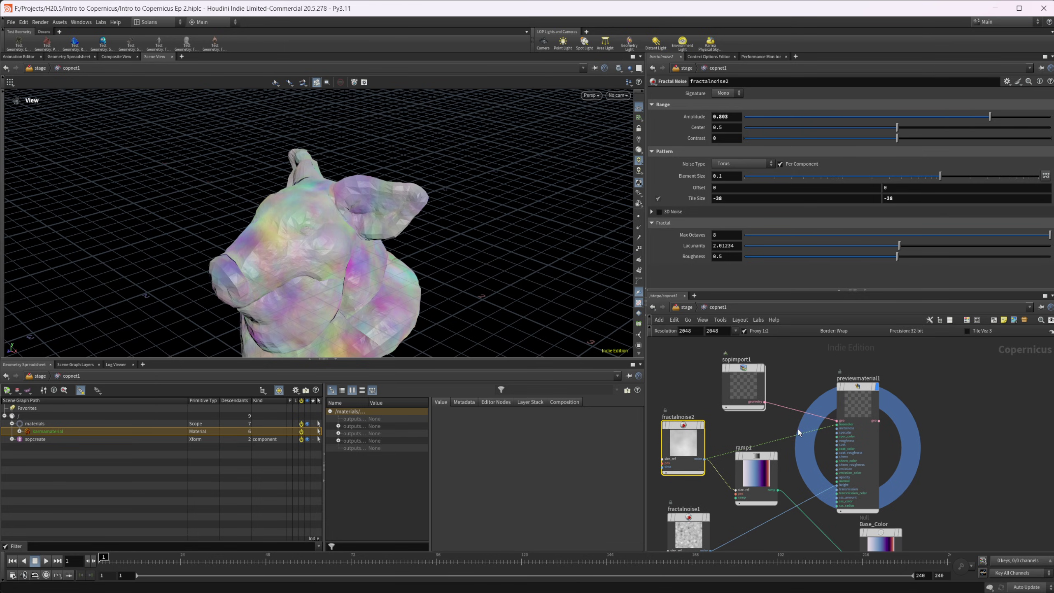
# Make sopimport1 use an external SOP, with /stage/sopcreate/sopnet/create/testgeometry_rubbertoy1 as its path
pyautogui.click(748, 374)
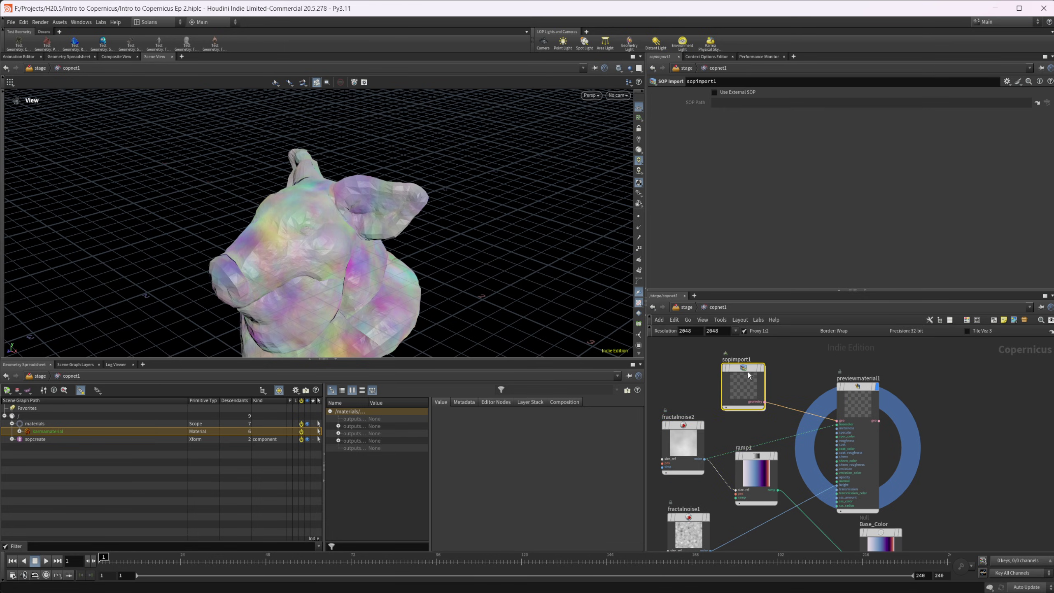
pyautogui.click(1037, 102)
pyautogui.moveTo(791, 84); pyautogui.dragTo(595, 151)
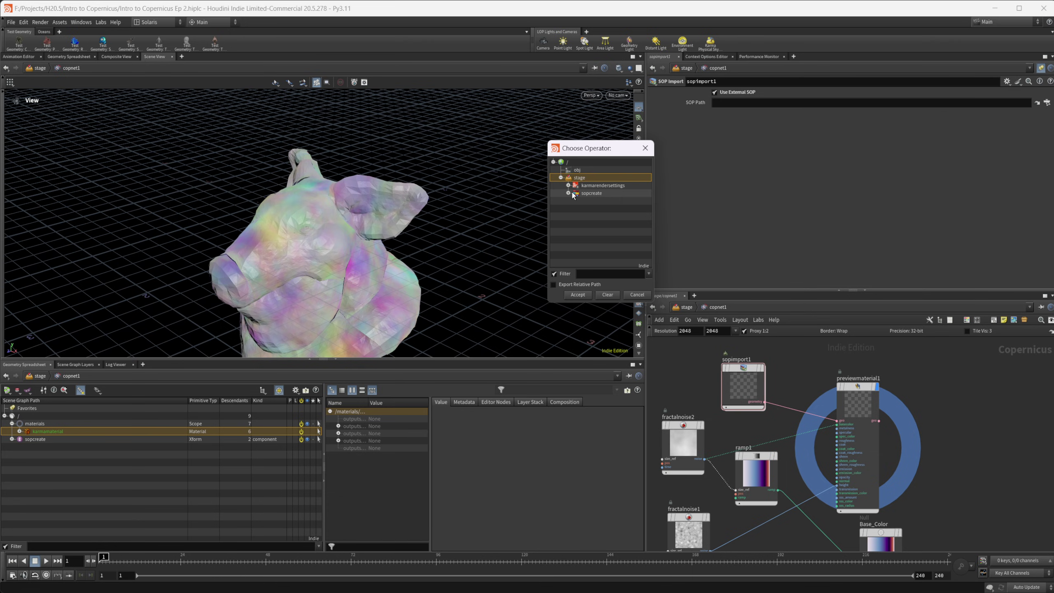
pyautogui.click(568, 193)
pyautogui.click(580, 202)
pyautogui.click(576, 201)
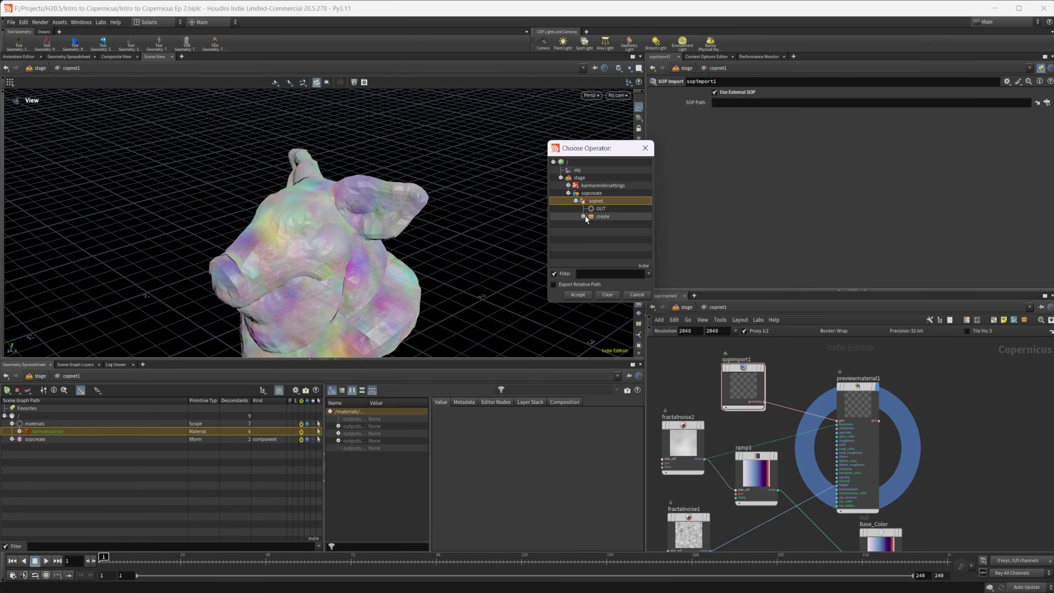
pyautogui.click(583, 216)
pyautogui.click(607, 225)
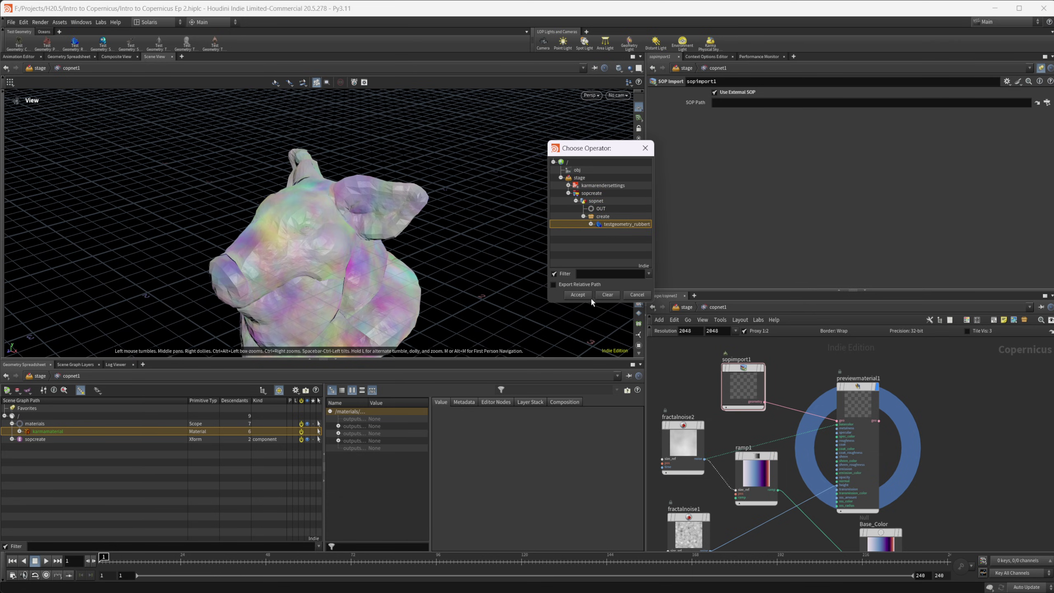
pyautogui.click(588, 296)
# Cut the wire between sopimport1 and previewmaterial1, reconnect it to the geo input, and view the preview geometry from another angle
pyautogui.moveTo(946, 406); pyautogui.dragTo(947, 406, button='middle')
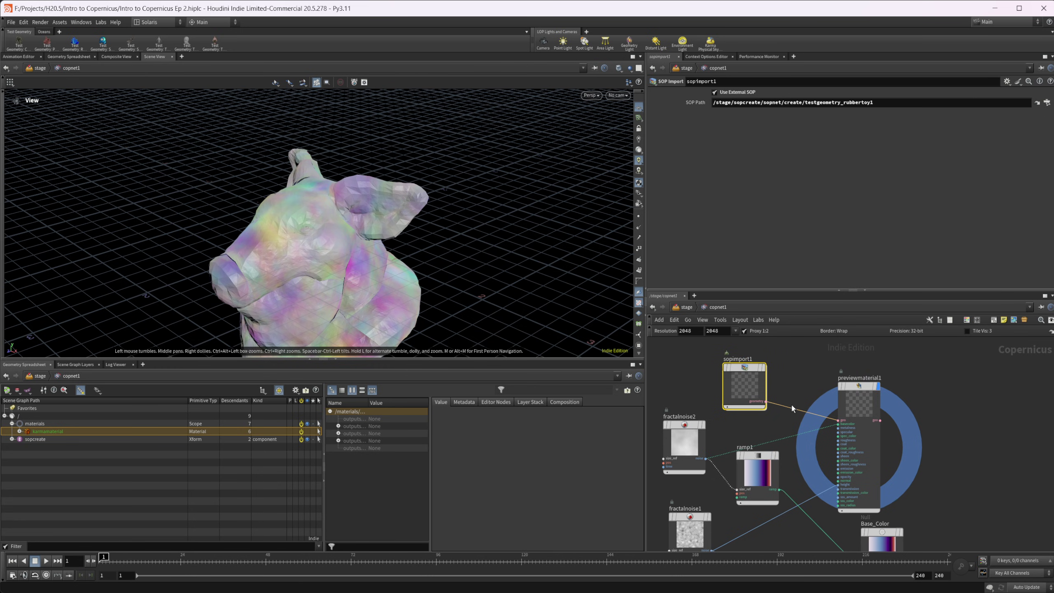
pyautogui.press('y')
pyautogui.moveTo(820, 379); pyautogui.dragTo(821, 378)
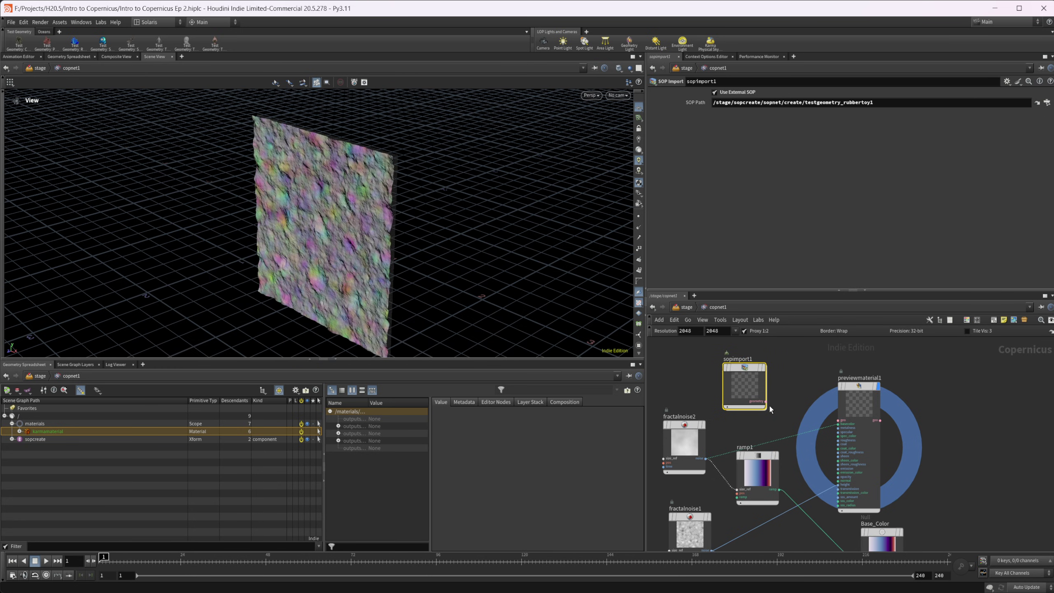
pyautogui.moveTo(767, 401); pyautogui.dragTo(838, 420)
pyautogui.moveTo(411, 239); pyautogui.dragTo(365, 235)
pyautogui.scroll(3, 431, 221)
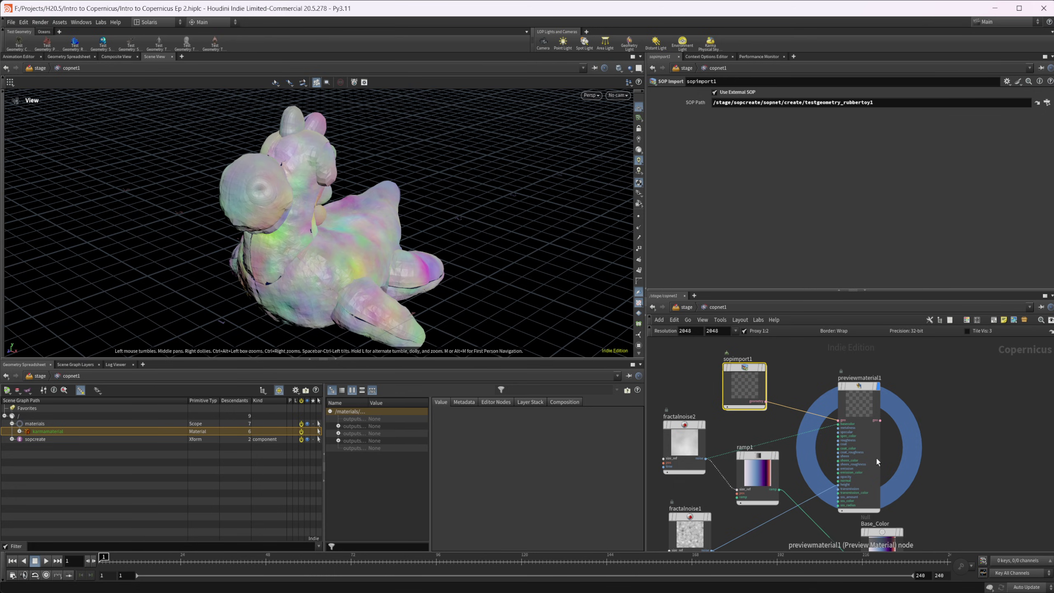
# Add a Subnetwork node in the empty area of copnet1 near sopimport1
pyautogui.scroll(-3, 938, 443)
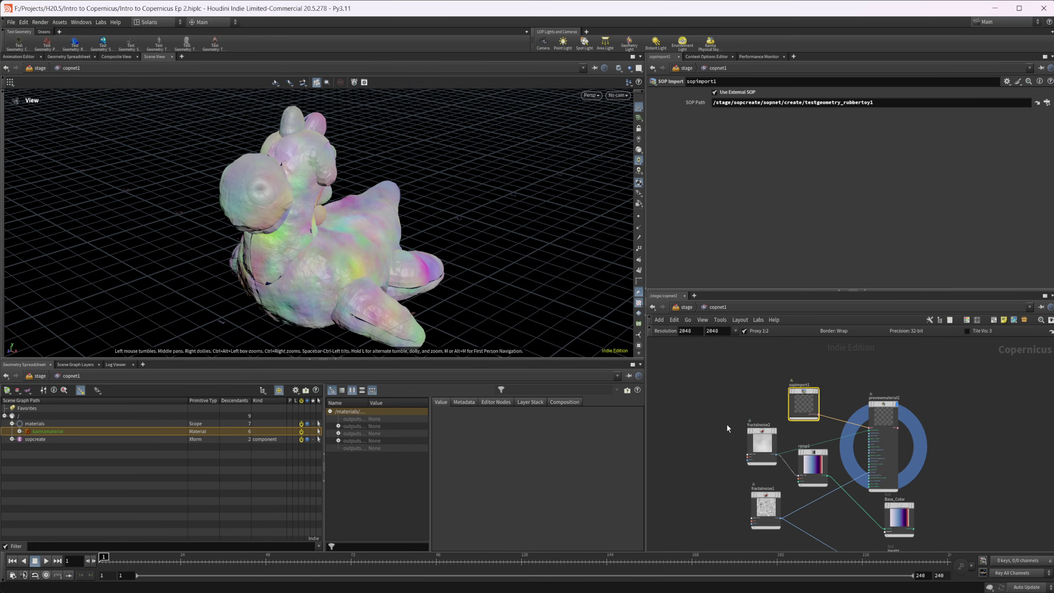
pyautogui.moveTo(716, 364); pyautogui.dragTo(718, 393, button='middle')
pyautogui.press('Tab')
pyautogui.write('sub')
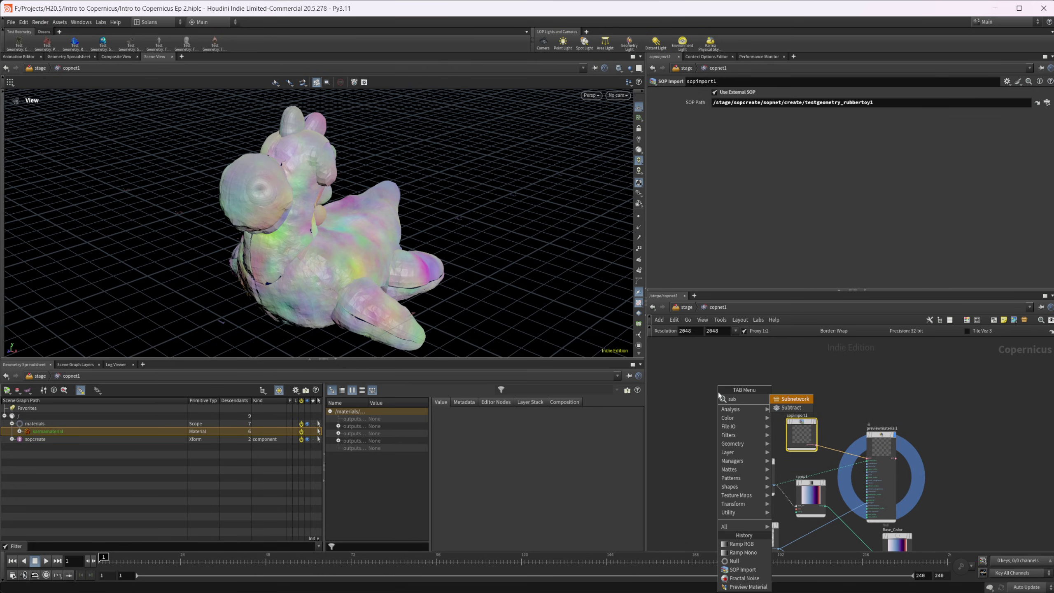
pyautogui.press('Return')
pyautogui.click(718, 392)
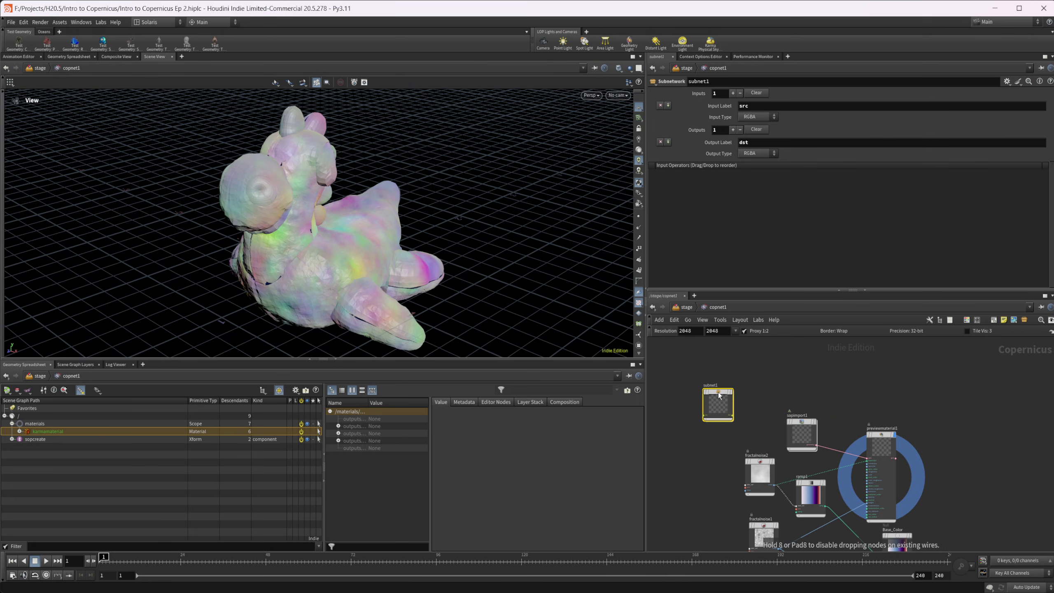
# Inspect the inputs and outputs inside the new subnetwork, return to copnet1 and delete the subnetwork
pyautogui.doubleClick(724, 399)
pyautogui.moveTo(808, 448); pyautogui.dragTo(742, 424, button='middle')
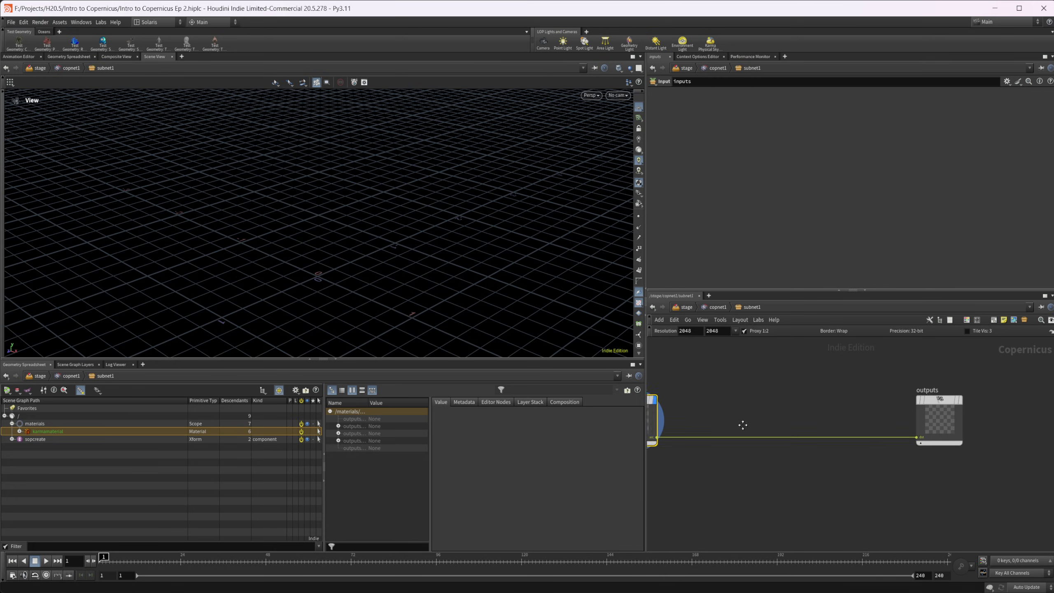
pyautogui.scroll(-3, 744, 426)
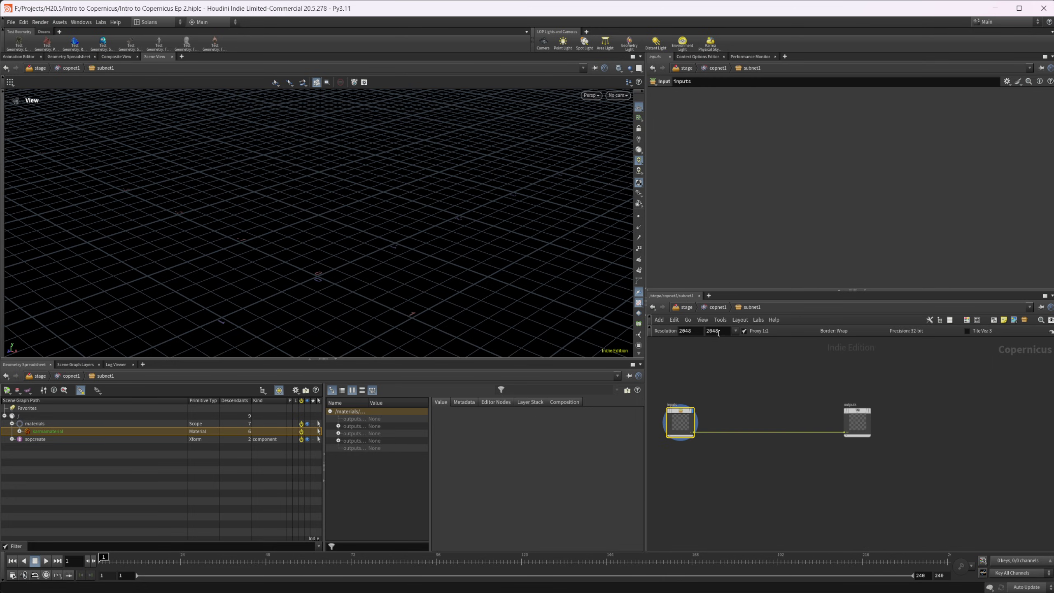
pyautogui.click(719, 307)
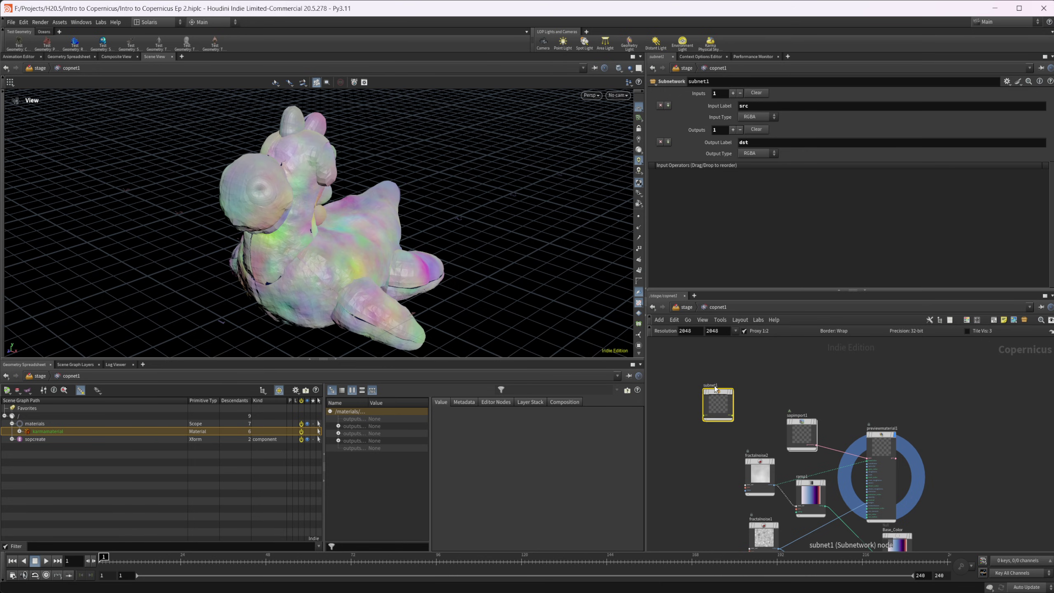
pyautogui.press('Delete')
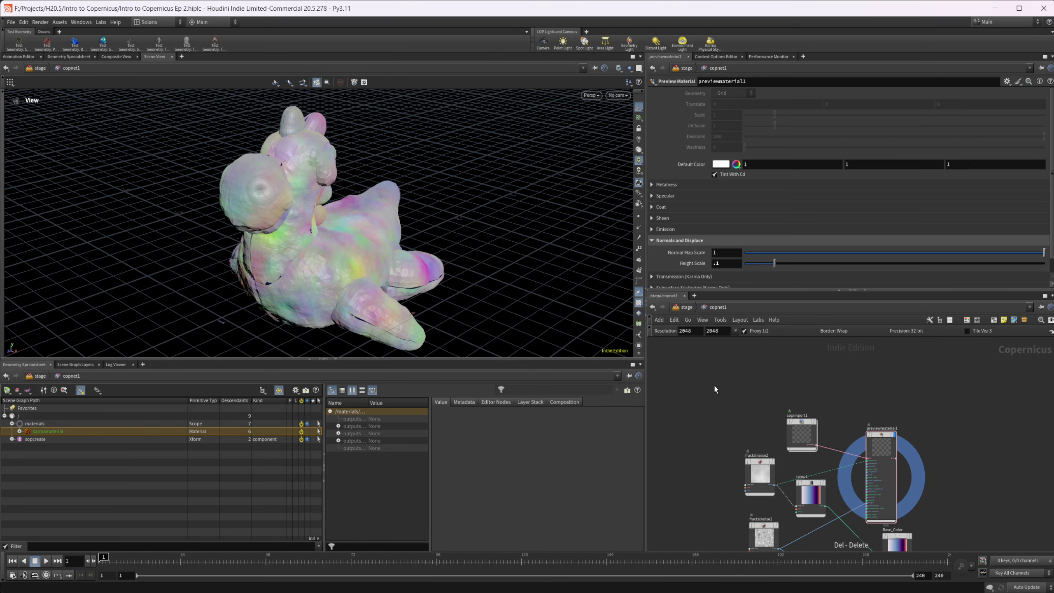